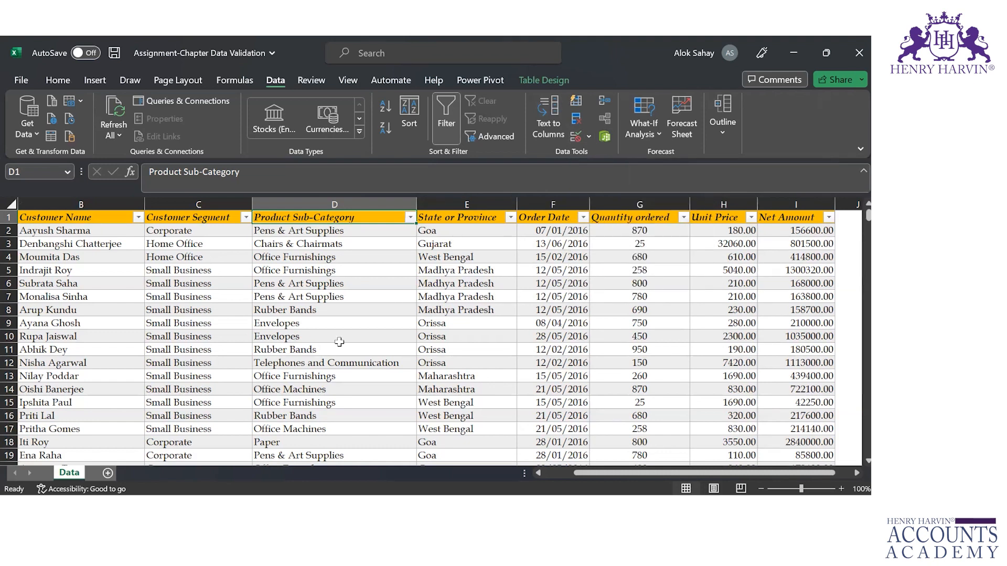
Step: Add a new worksheet, enter "Data Vlidation usage" in A2, and fit column A to the text
click(108, 473)
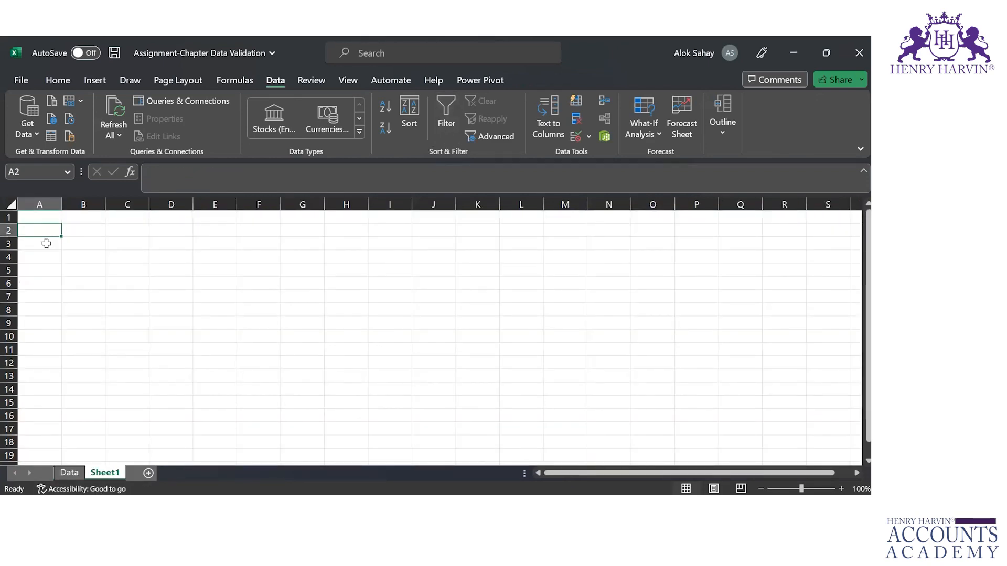
text(Data Vlidation usage)
key(Tab)
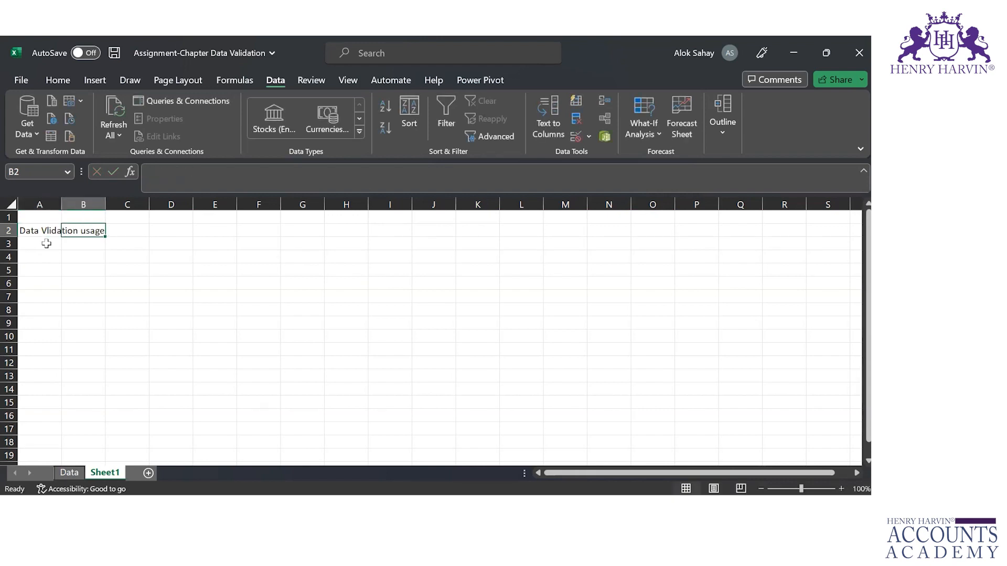
double_click(63, 204)
Step: Enter "1)" in B2 and "to figure out the invalide data" in C2 as the first usage point
text(1))
key(Tab)
text(to fig)
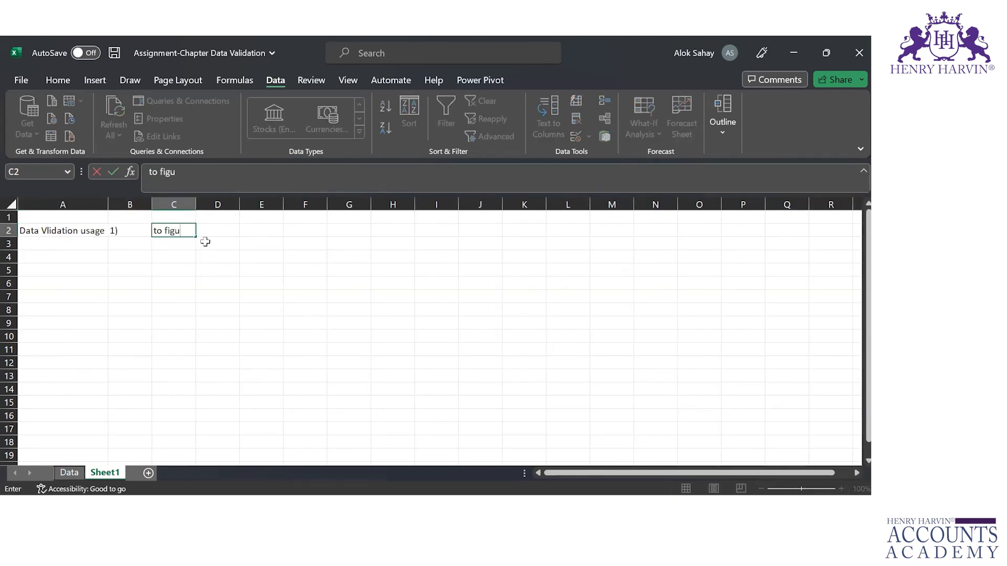
text(ure out the invalide data)
key(Return)
Step: Enter "2)" in B3 and "To avoid inserting invalid data" in C3 as the second usage point
key(Tab)
text(2))
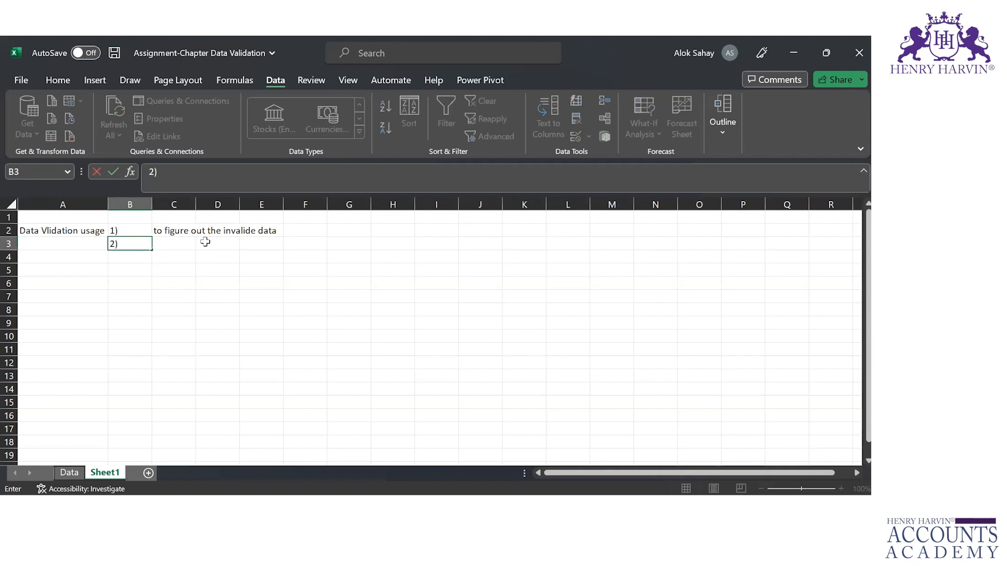
key(Tab)
text(To avoid inser)
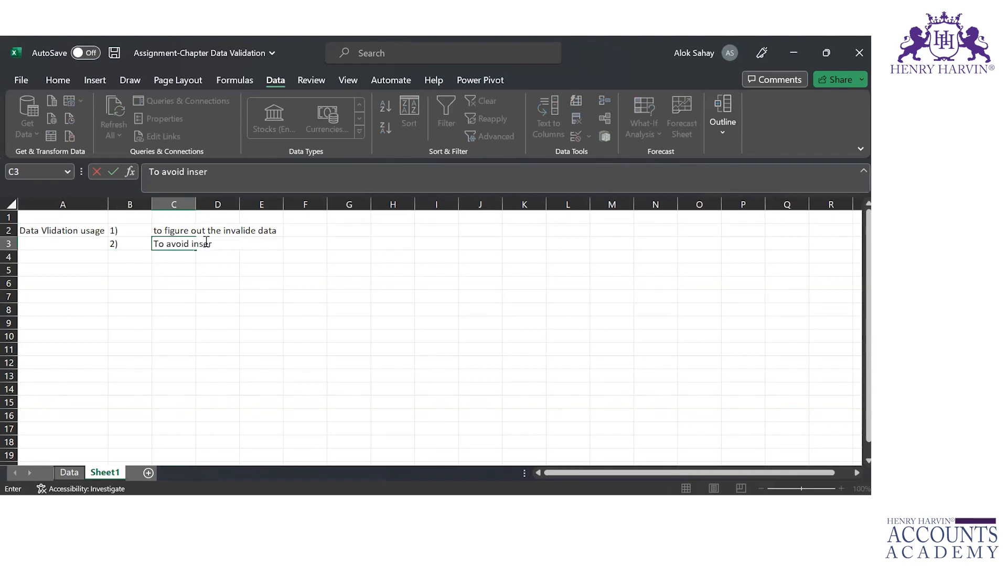
text(ting invalid data)
key(Return)
Step: Enter "3)" in B4 and "To impliment rules/guidelines related to data" in C4, and save the workbook
text(3))
key(Tab)
text(To impliment rules/)
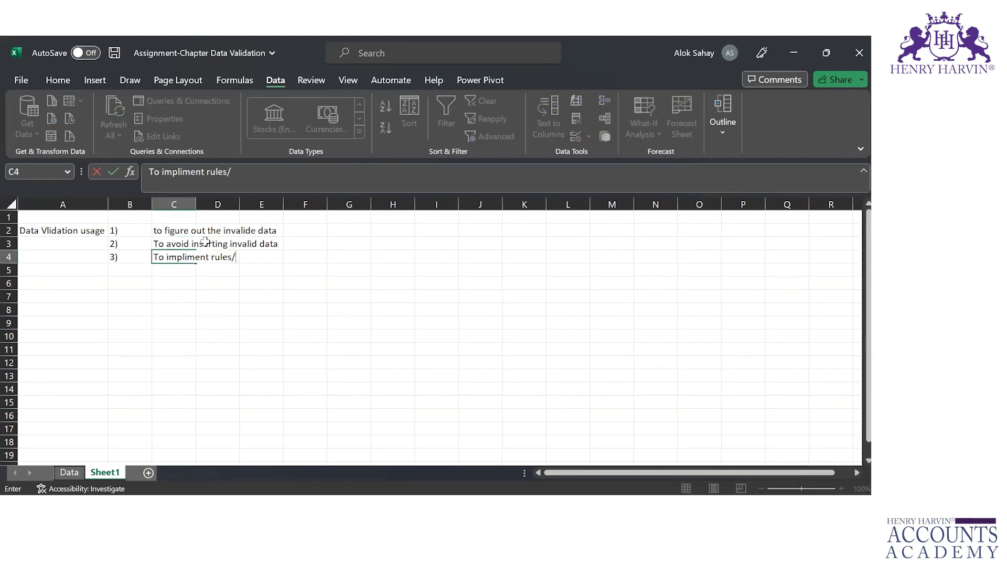
text(gui)
text(delines related to data)
key(Return)
key(ctrl+s)
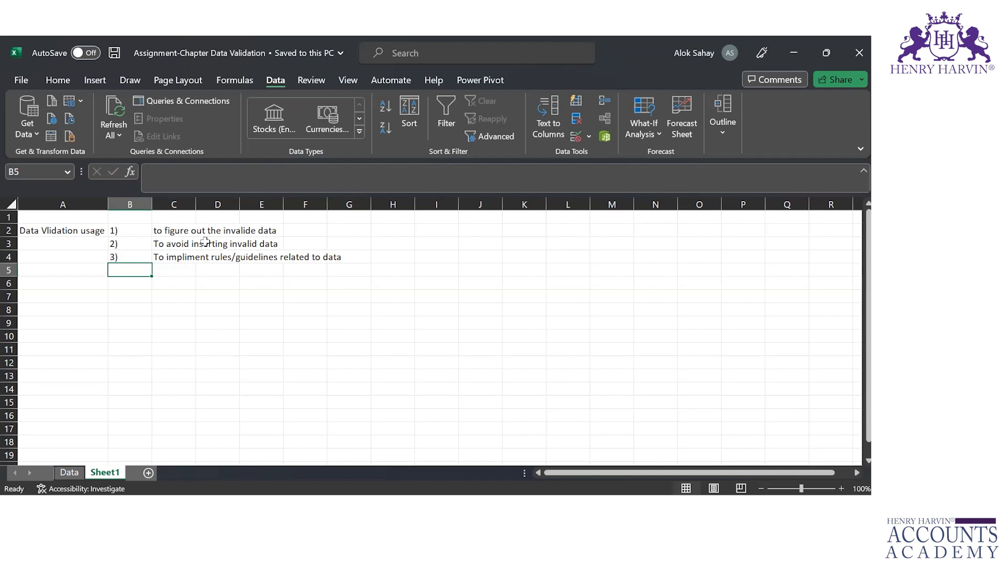
Step: Merge and center cells C2:E2, which hold the first usage point
key(Up)
key(Up)
key(Up)
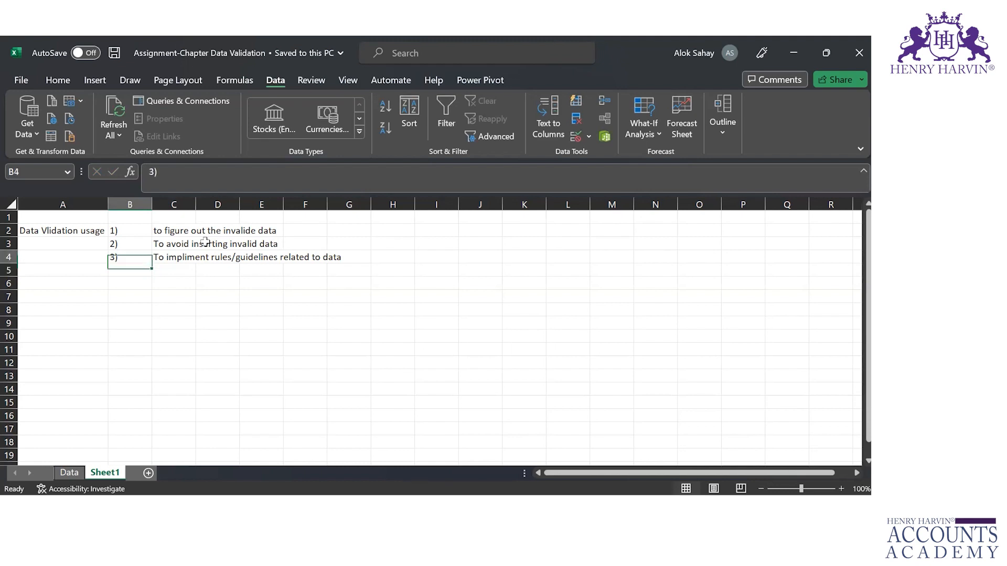
key(Right)
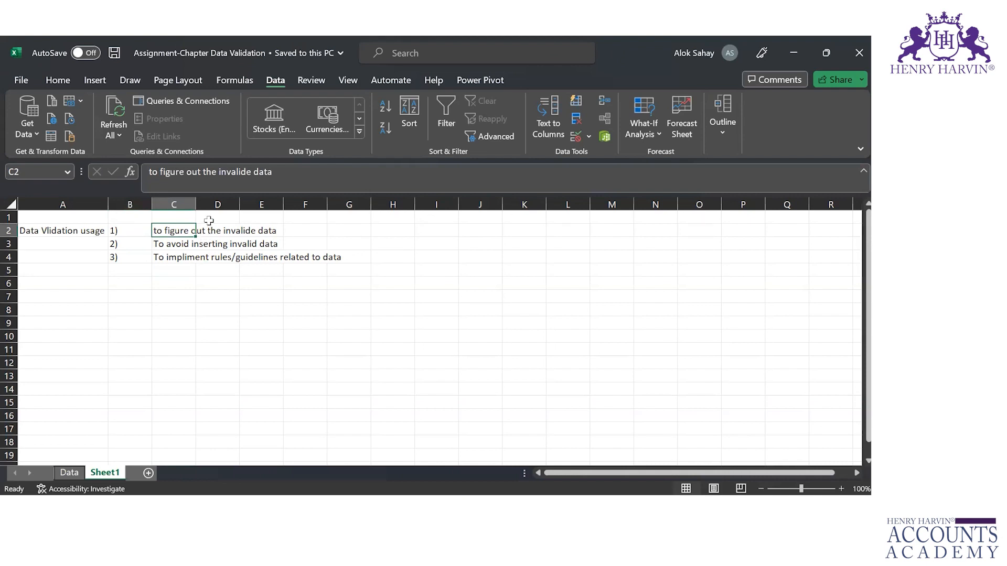
key(shift+Right)
key(shift+Right)
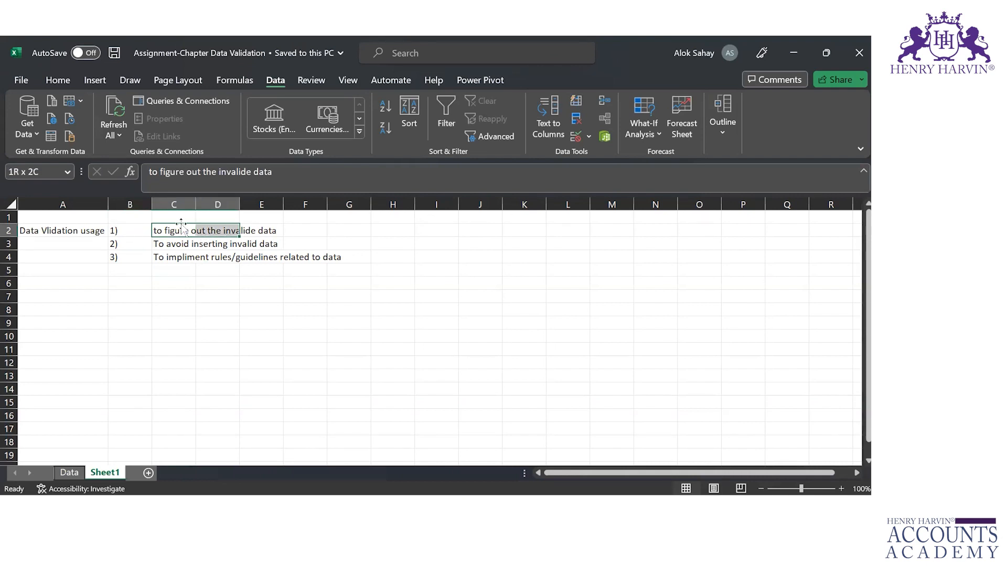
click(46, 83)
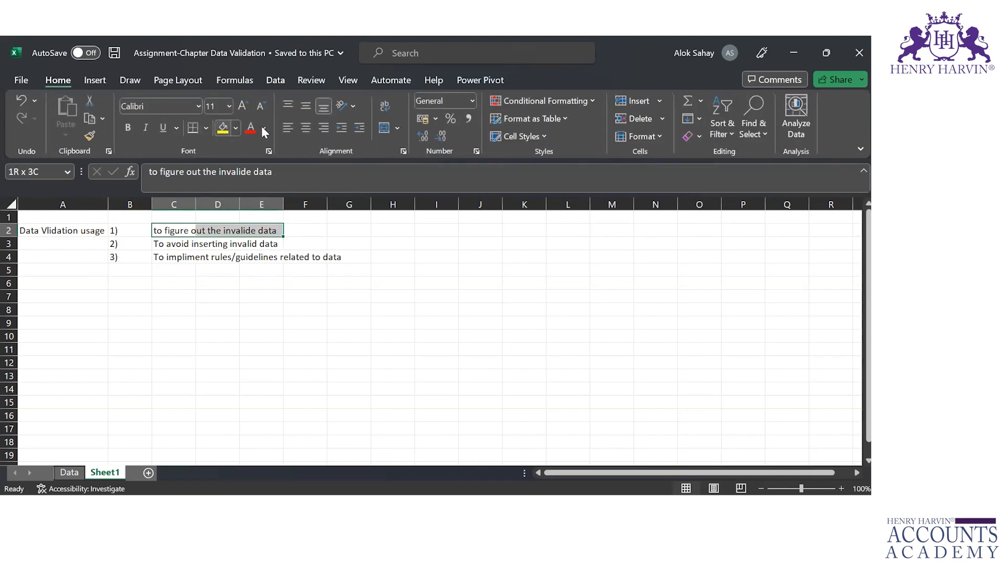
click(380, 128)
Step: Merge and center cells C3:E3, which hold the second usage point
key(Down)
key(shift+Right)
key(shift+Right)
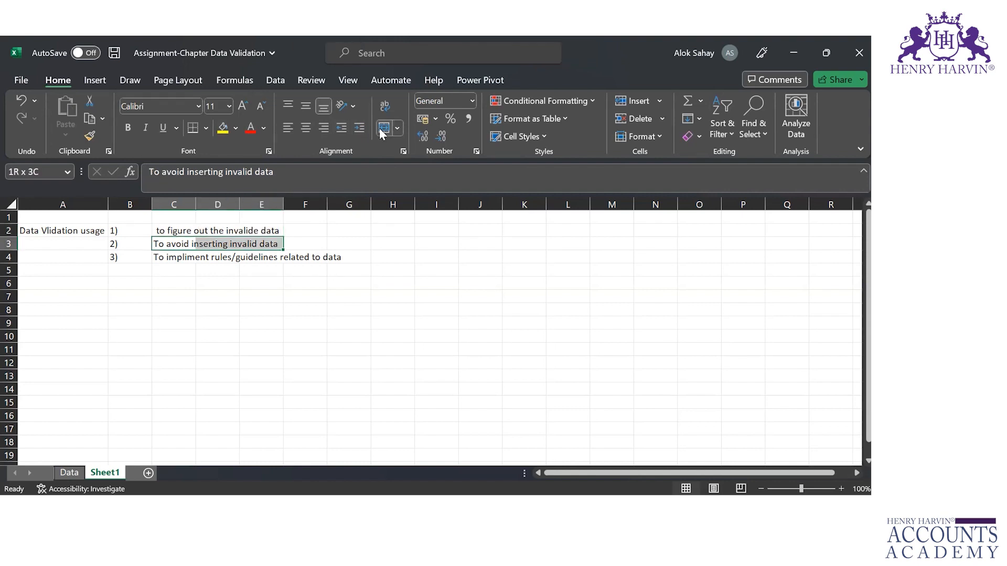
click(380, 129)
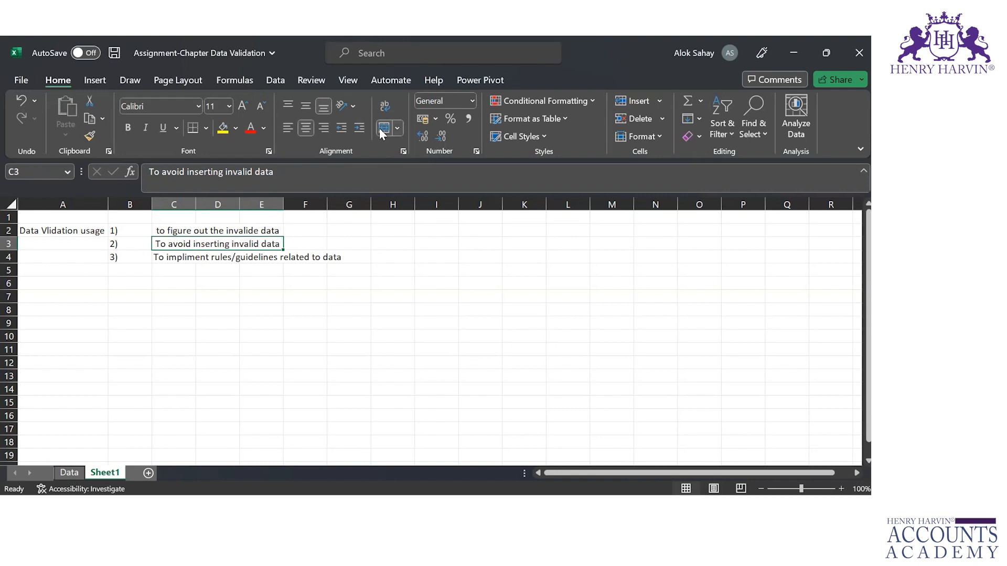
Step: Merge and center cells C4:G4, which hold the third usage point
key(Down)
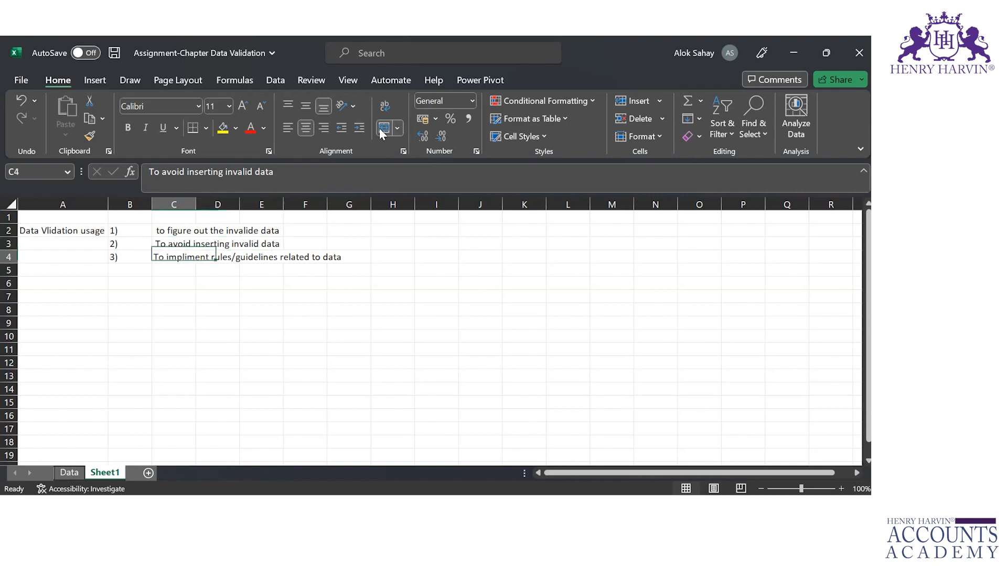
key(shift+Right)
key(shift+Right)
key(shift+Right)
key(shift+Right)
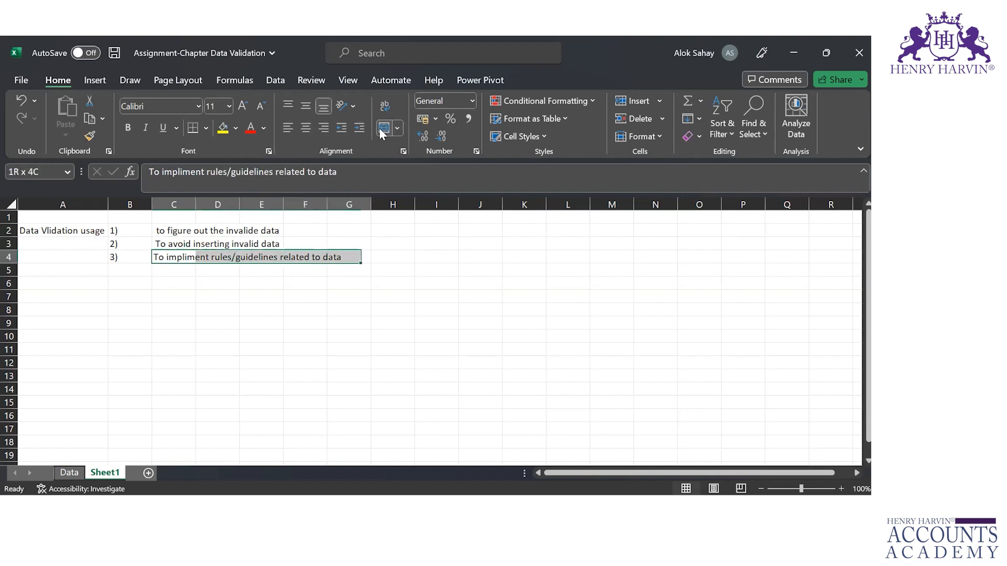
click(382, 132)
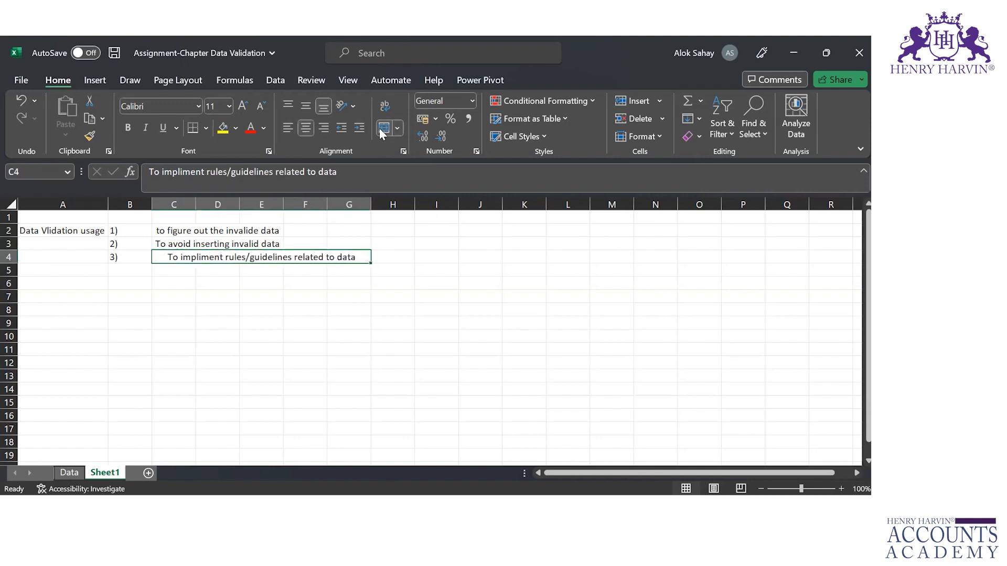
Step: Left-align the text of the three merged usage points in rows 2 to 4
click(290, 127)
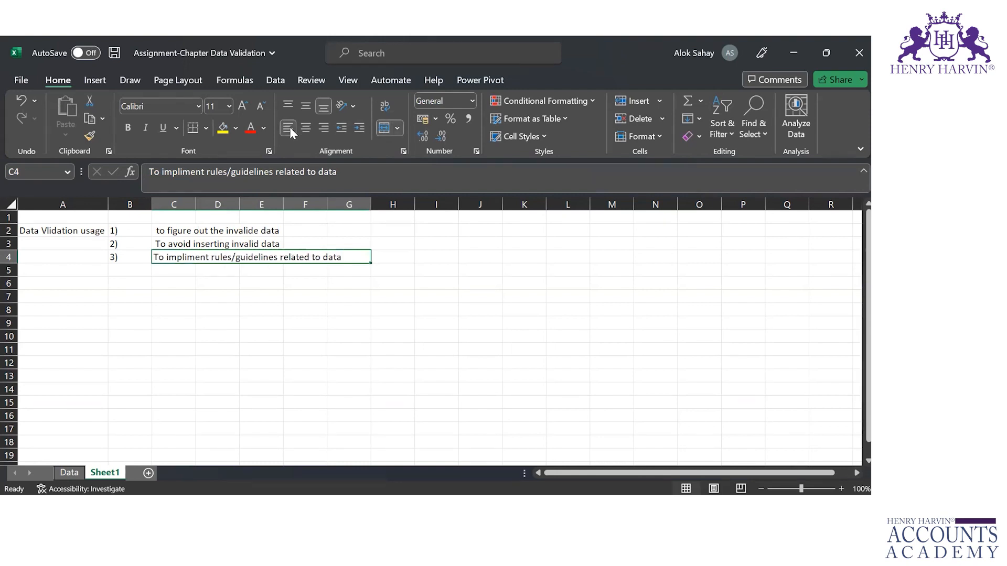
key(shift+Up)
key(shift+Up)
click(290, 127)
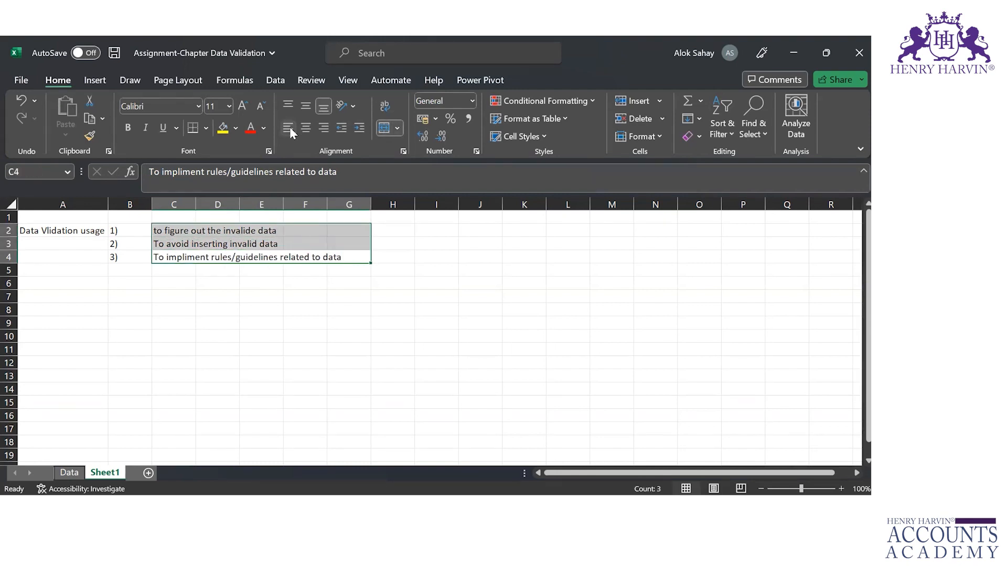
click(156, 274)
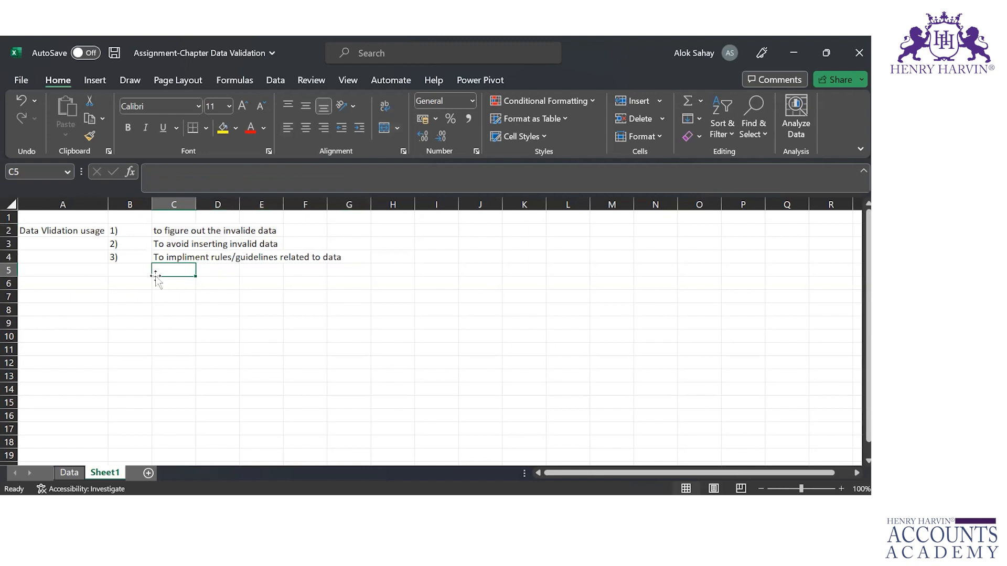
key(Down)
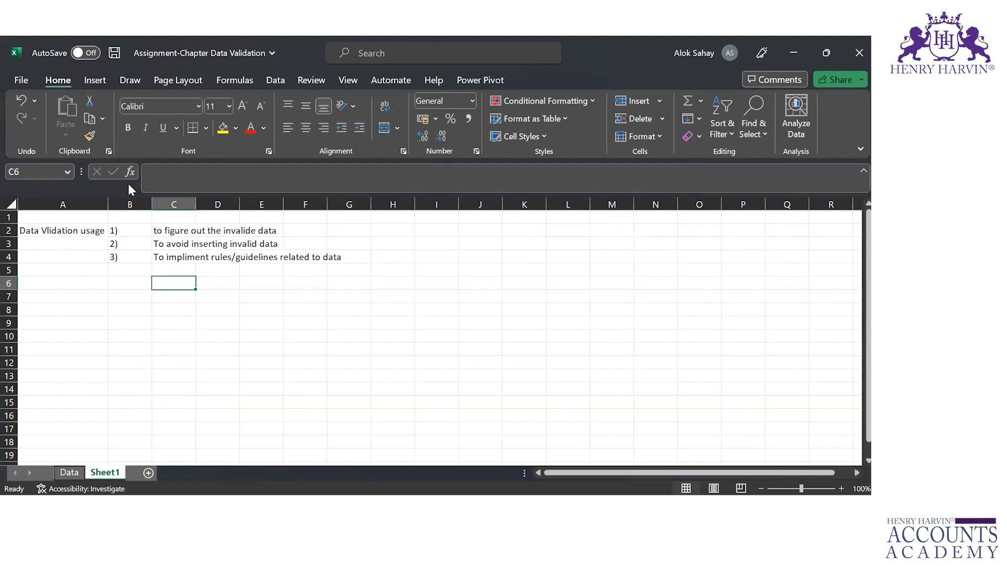
Step: Fill B6:B17 with random numbers using =RANDBETWEEN(100,1000) and copy the range
click(264, 83)
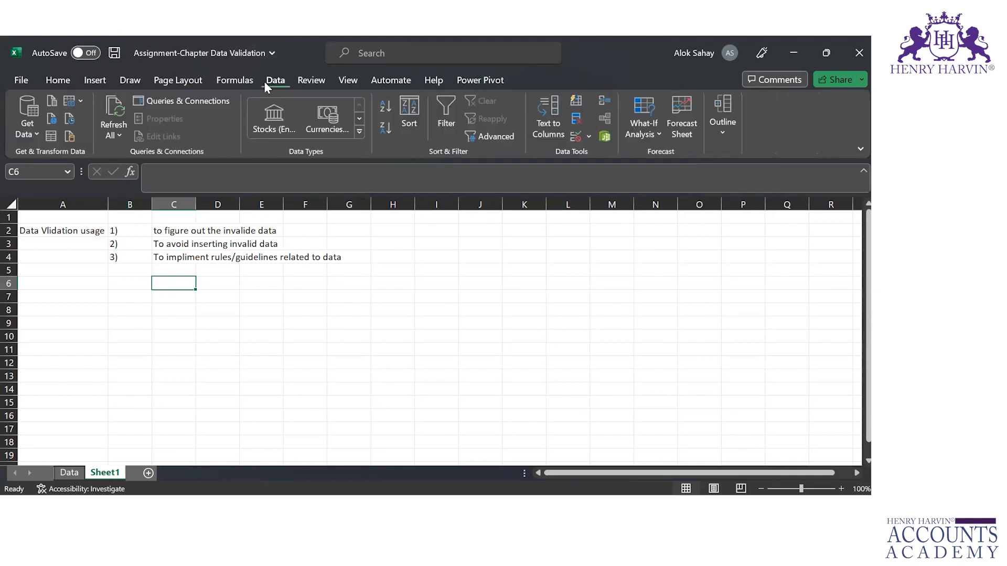
key(Home)
key(Right)
key(Down)
key(Down)
key(Down)
key(Up)
key(Up)
key(Up)
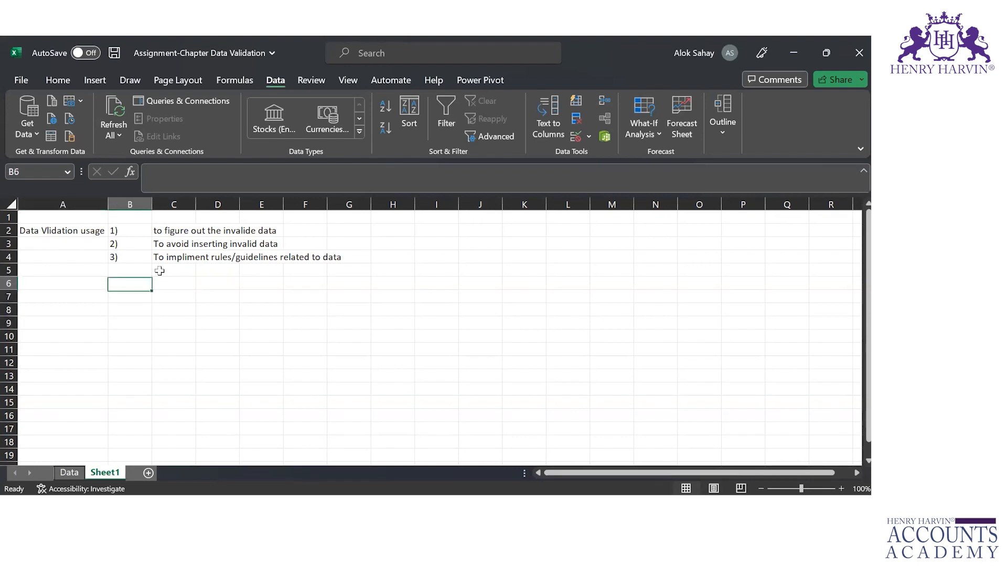
text(=rand)
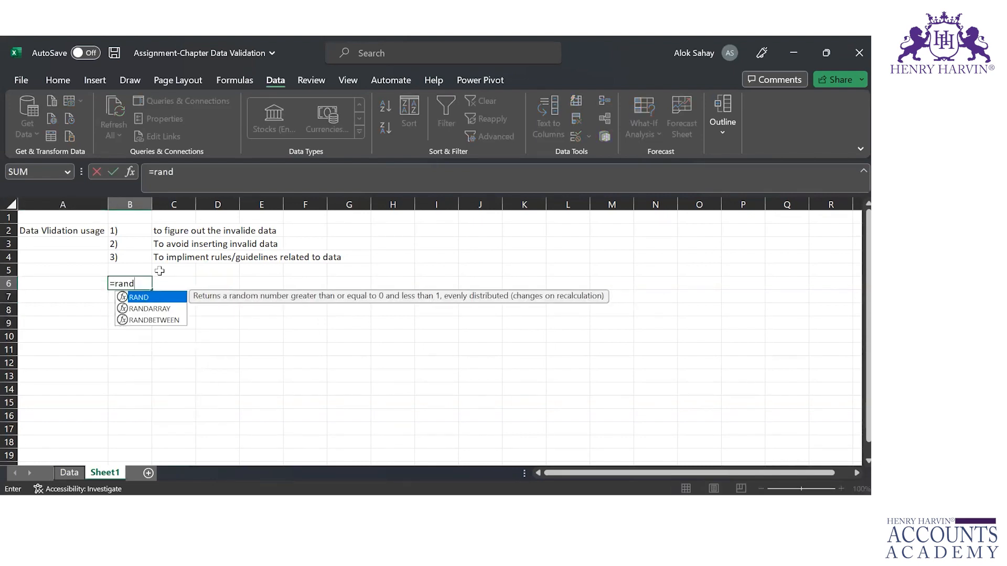
key(Down)
key(Down)
key(Tab)
text(1)
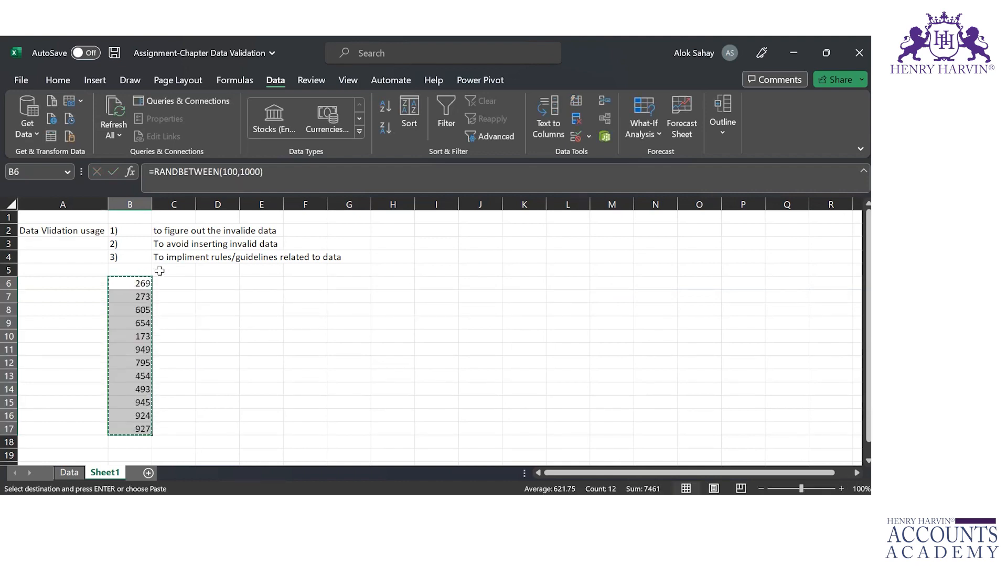
Step: Paste the copied random numbers in B6:B17 as values over their formulas and save the workbook
key(ctrl+shift+v)
key(Left)
key(Right)
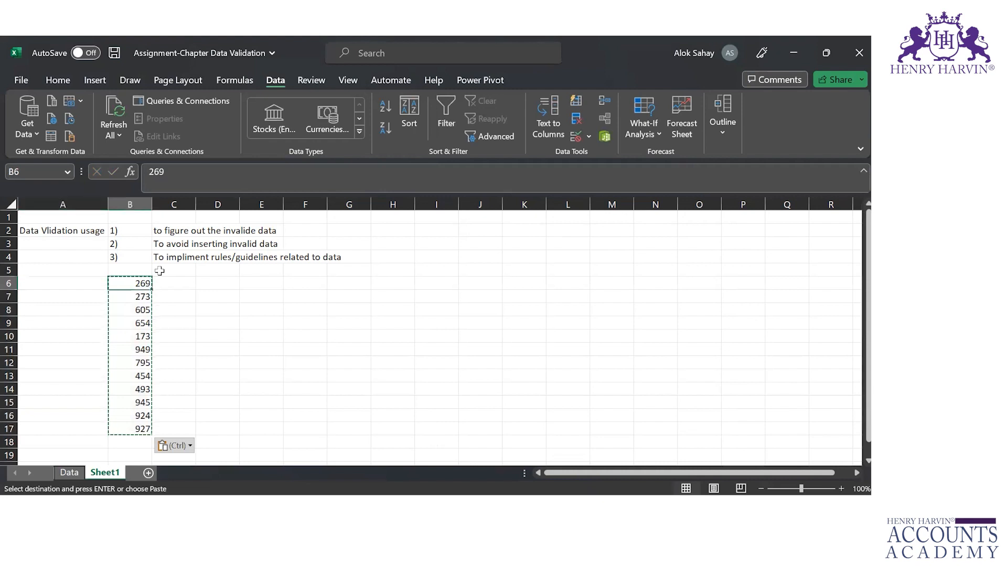
key(ctrl+s)
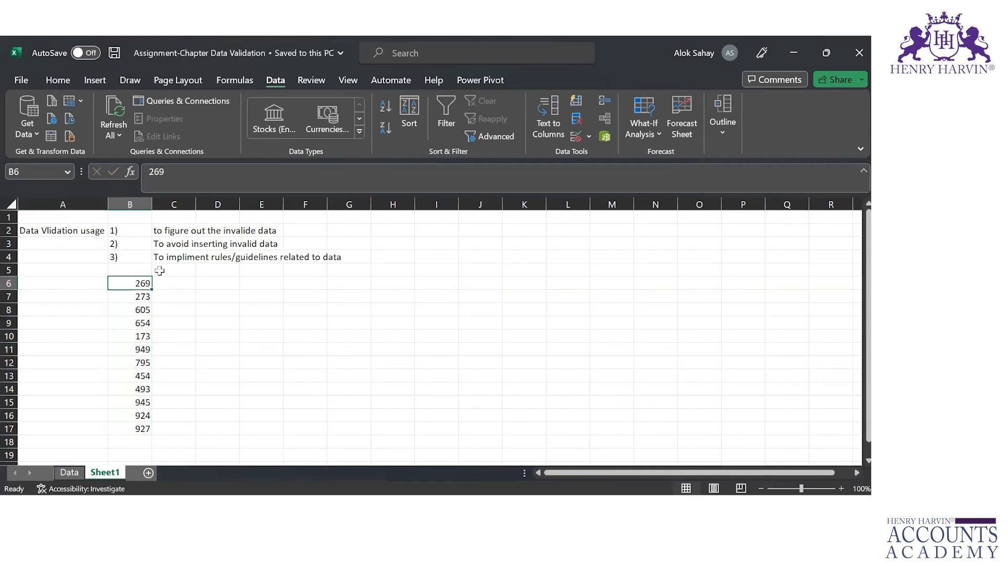
Step: Open data validation for cells B6:B17, look over the input message options, and choose Stop as the error alert style
key(ctrl+shift+Down)
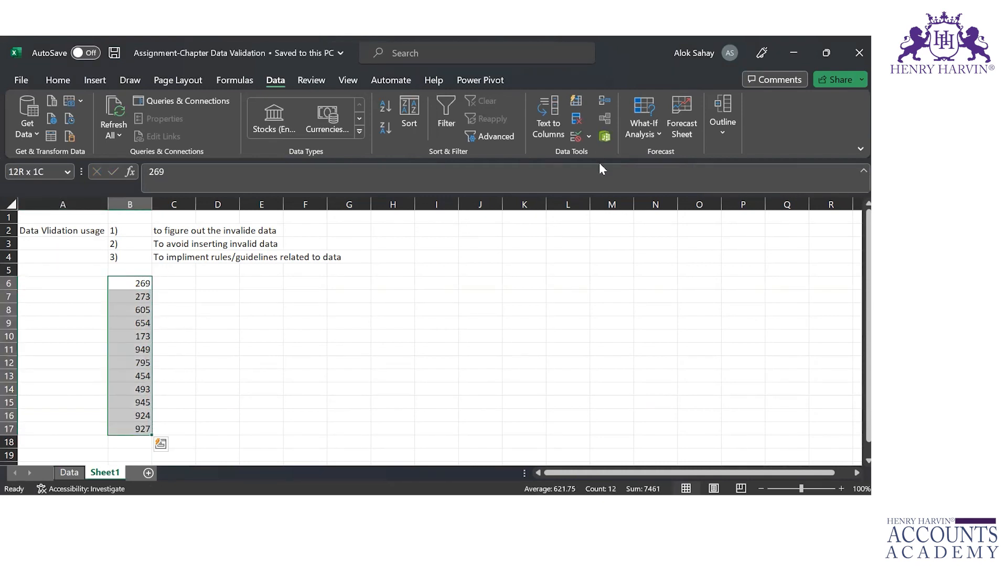
click(577, 137)
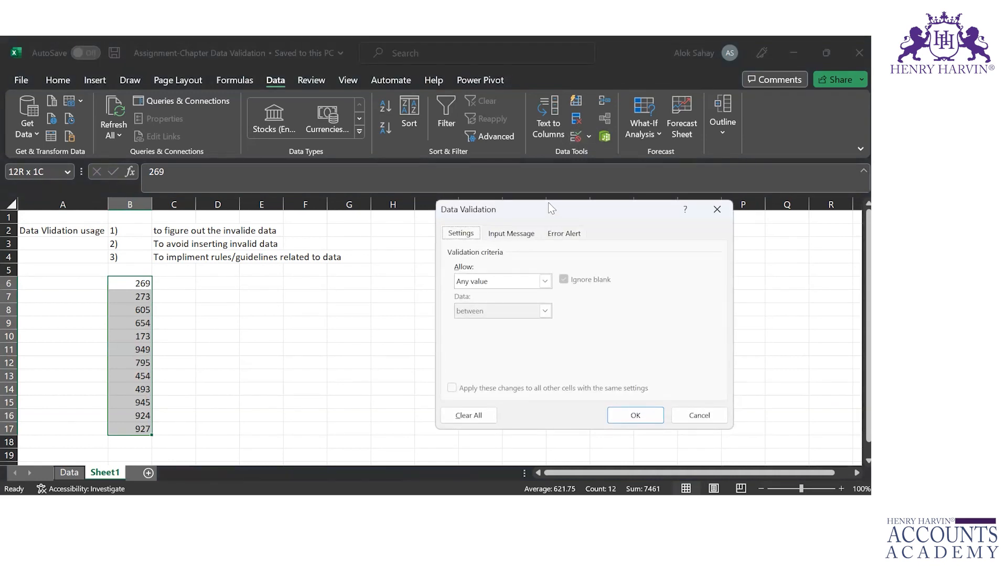
drag(548, 203, 508, 173)
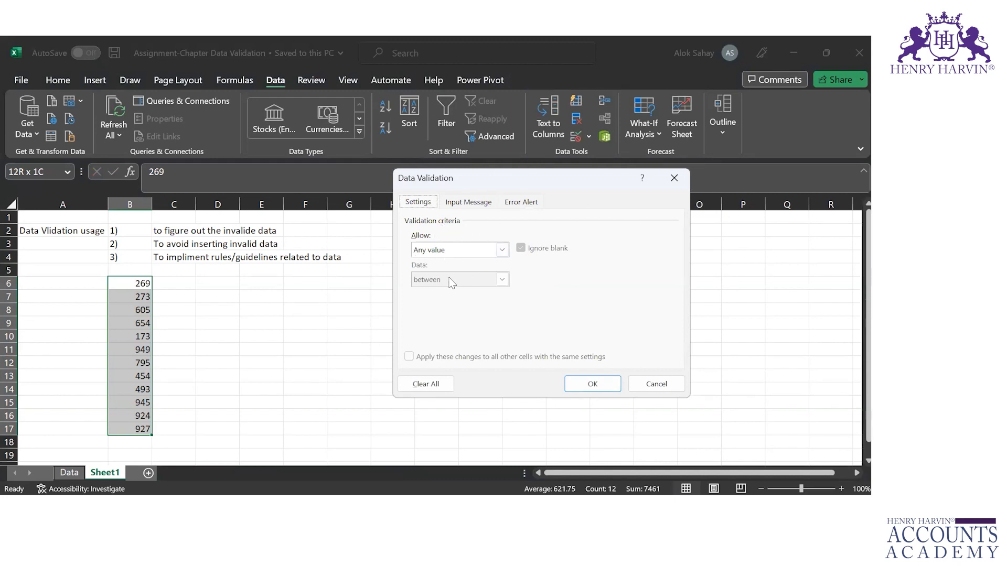
click(469, 203)
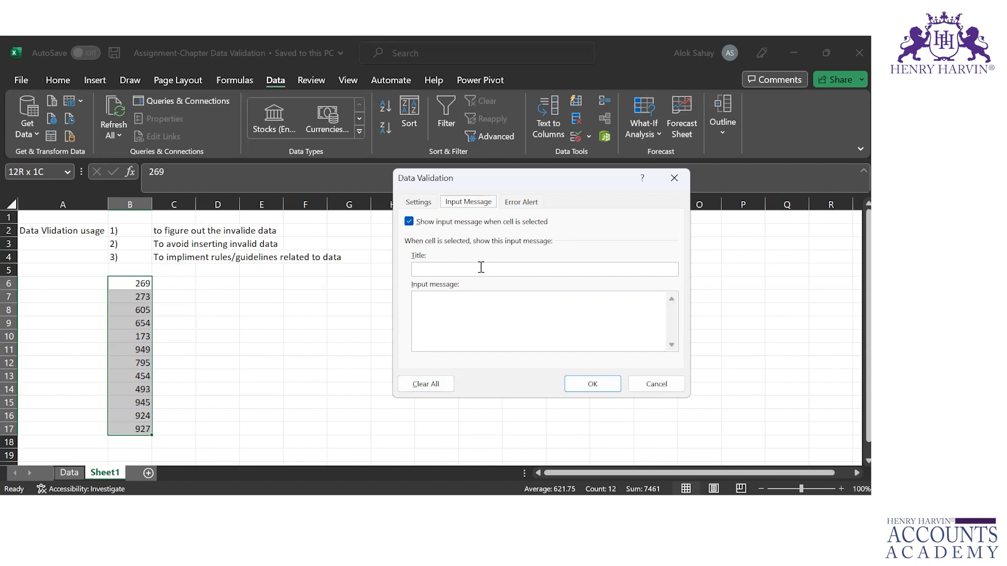
click(515, 203)
click(517, 271)
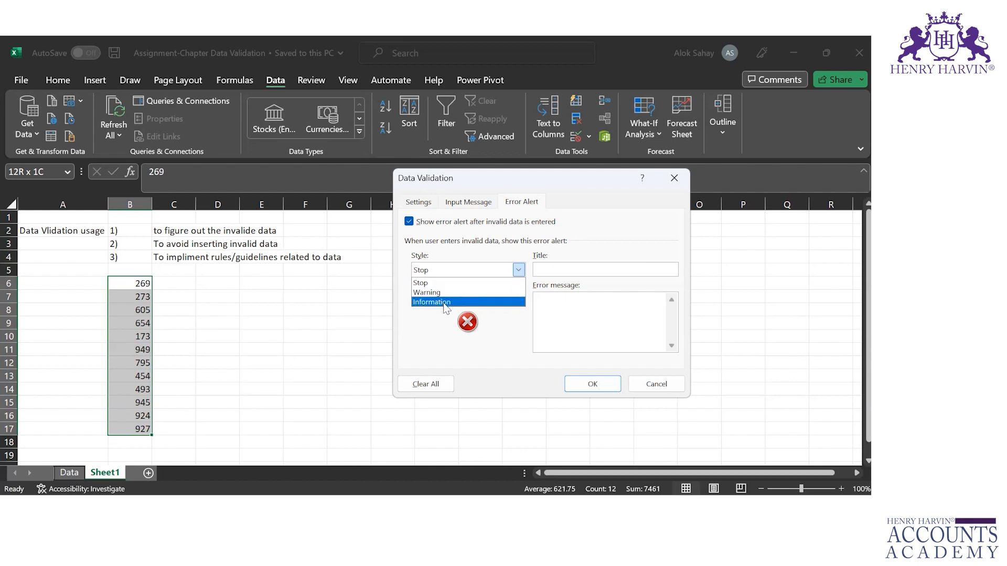
click(431, 282)
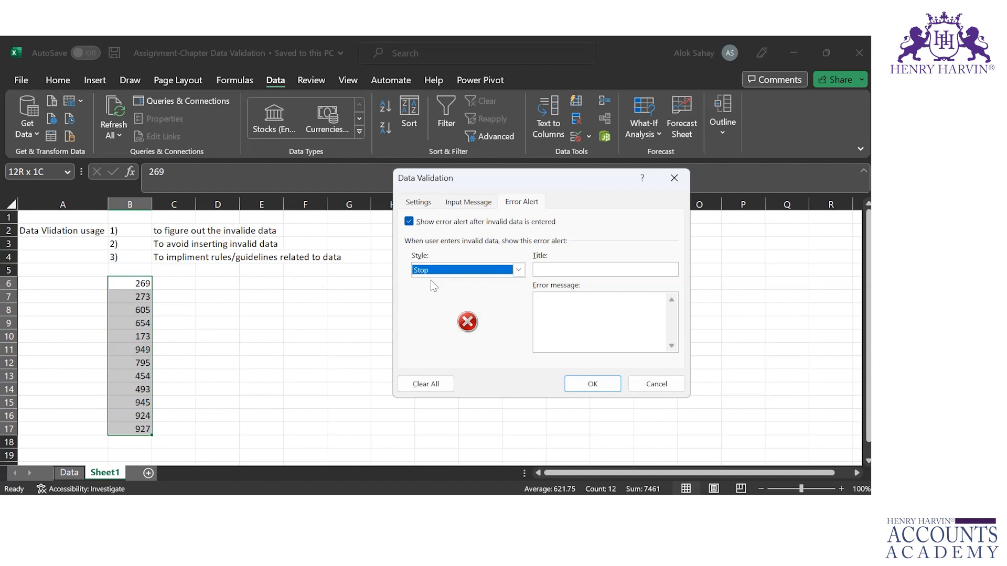
Step: Set the validation criteria for B6:B17 to whole numbers between a minimum of 500 and a maximum of 800
click(418, 203)
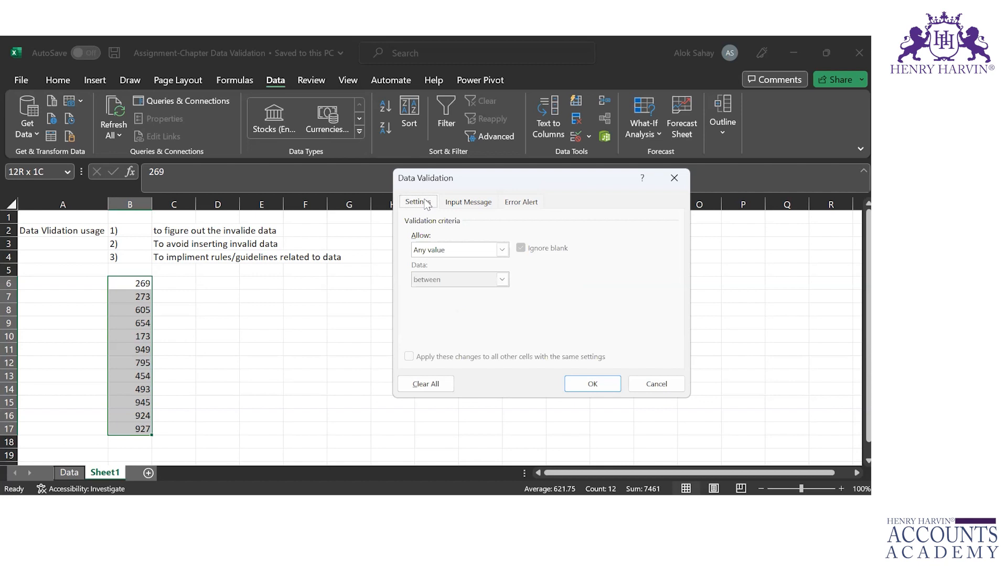
click(502, 250)
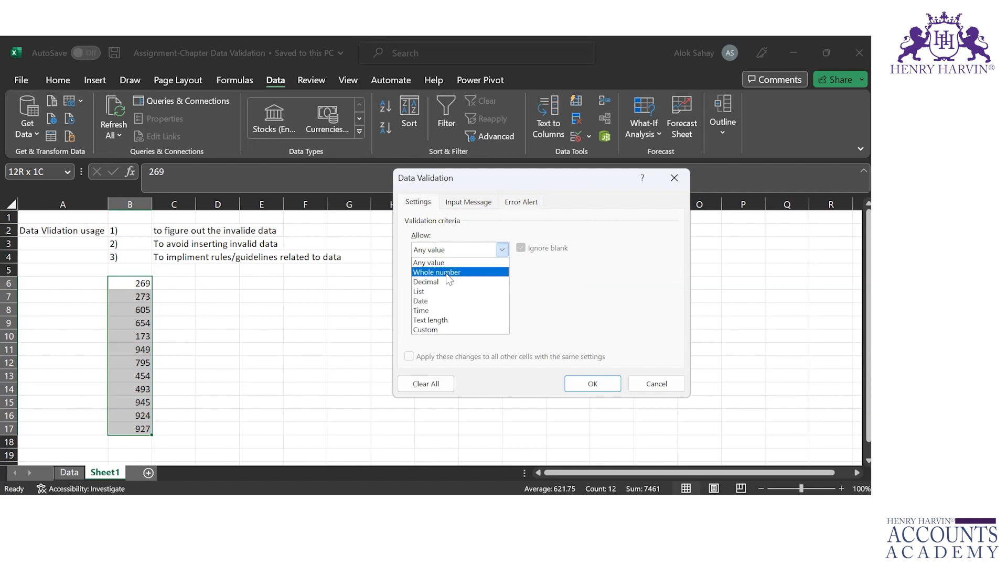
click(449, 273)
click(502, 280)
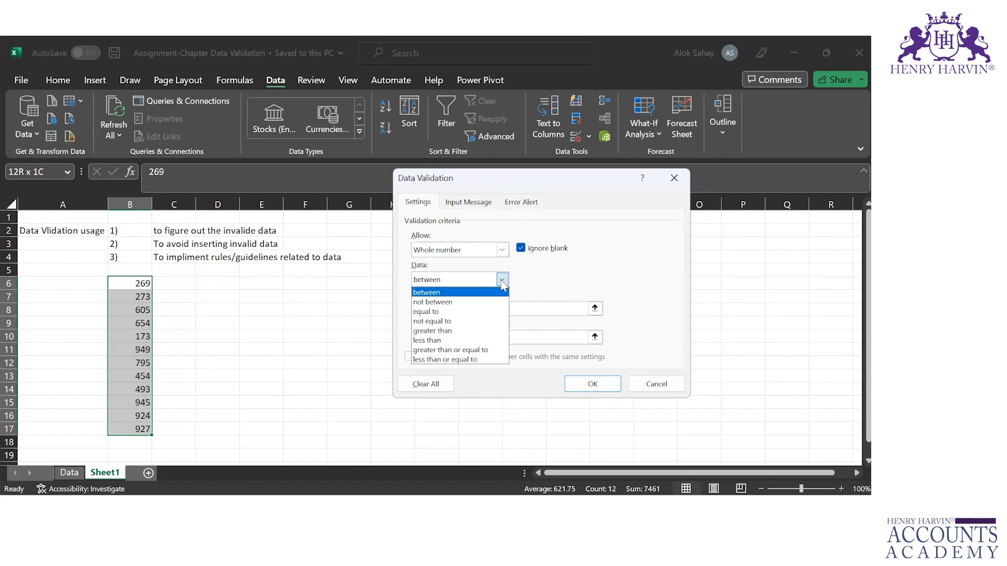
click(467, 294)
click(456, 310)
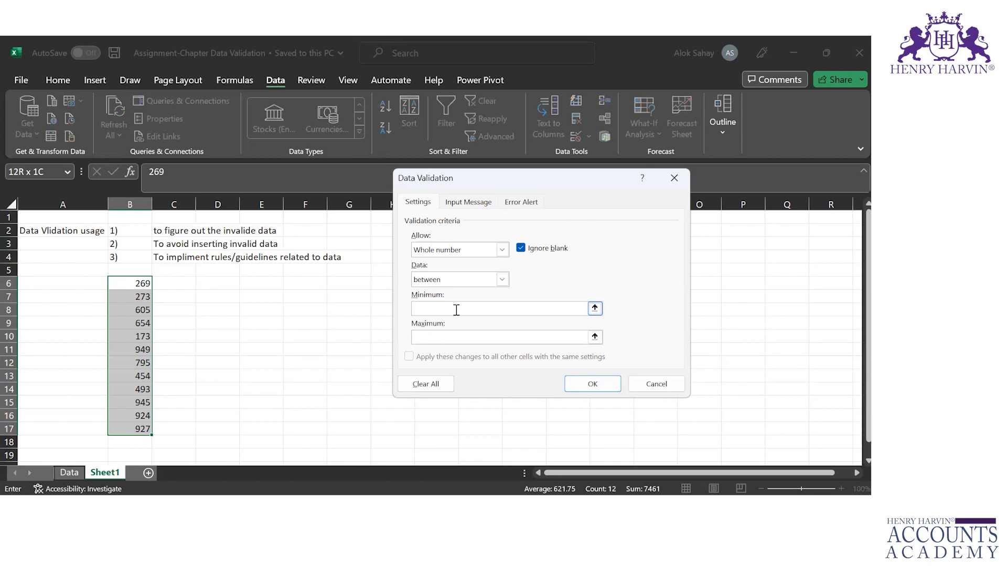
text(5000)
key(BackSpace)
click(455, 338)
text(800)
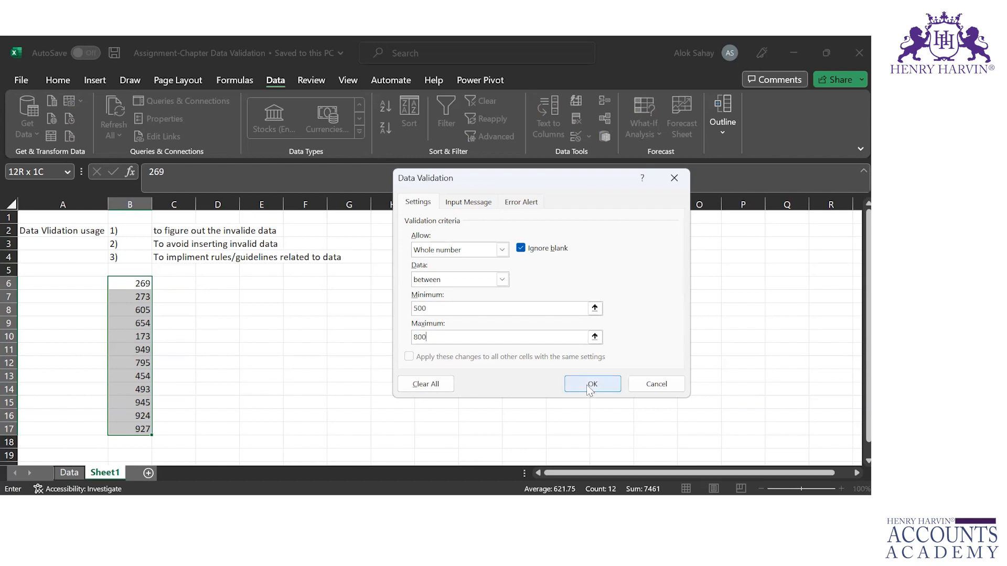
Step: Give the Stop error alert the title "Don't Put a number" and message "PLease keep it between 500 to 800", and apply the validation
click(487, 202)
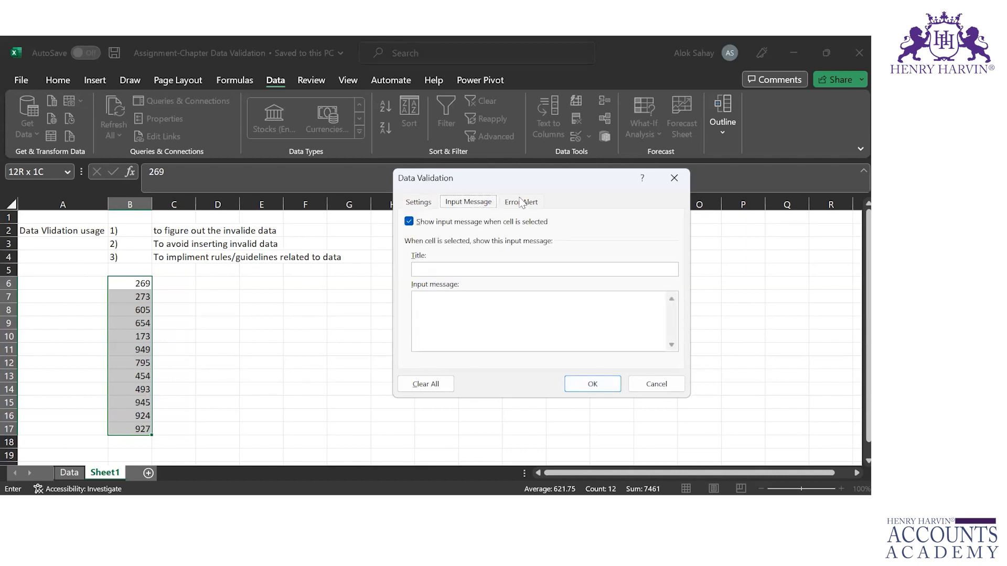
click(521, 202)
click(519, 271)
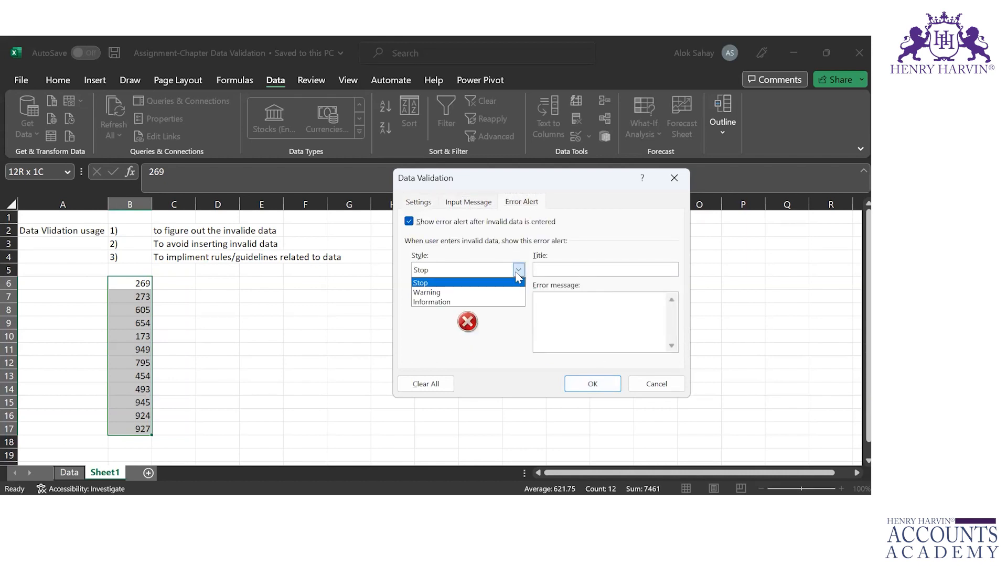
click(517, 273)
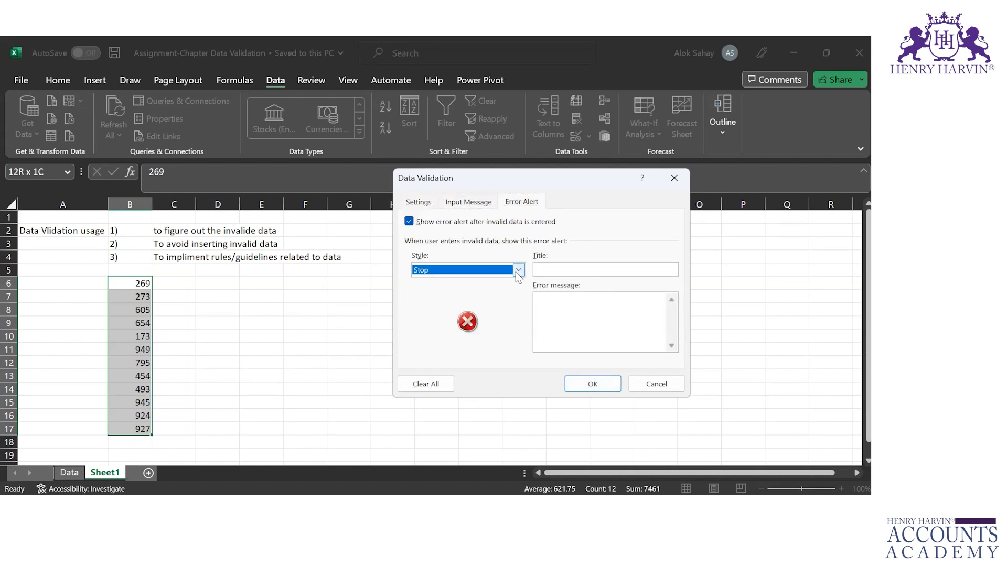
click(557, 268)
text(Don't Put a number)
click(564, 302)
text(PLease keep it between 500 to 800)
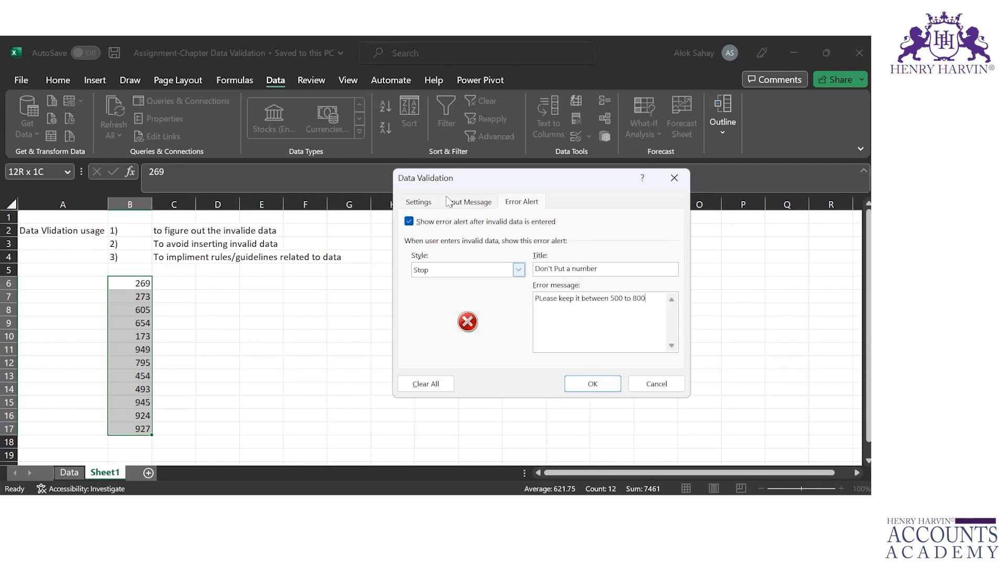
click(418, 202)
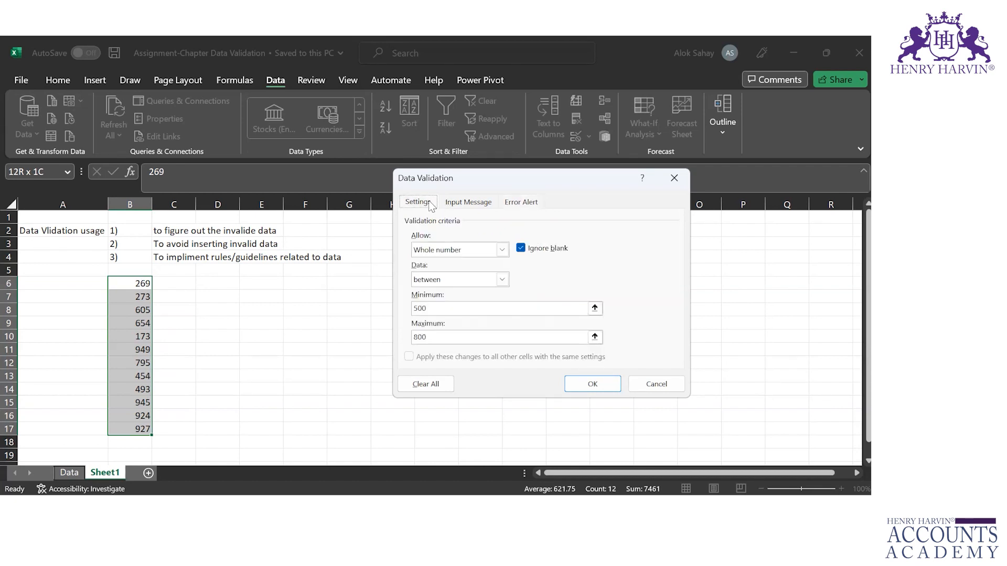
click(594, 390)
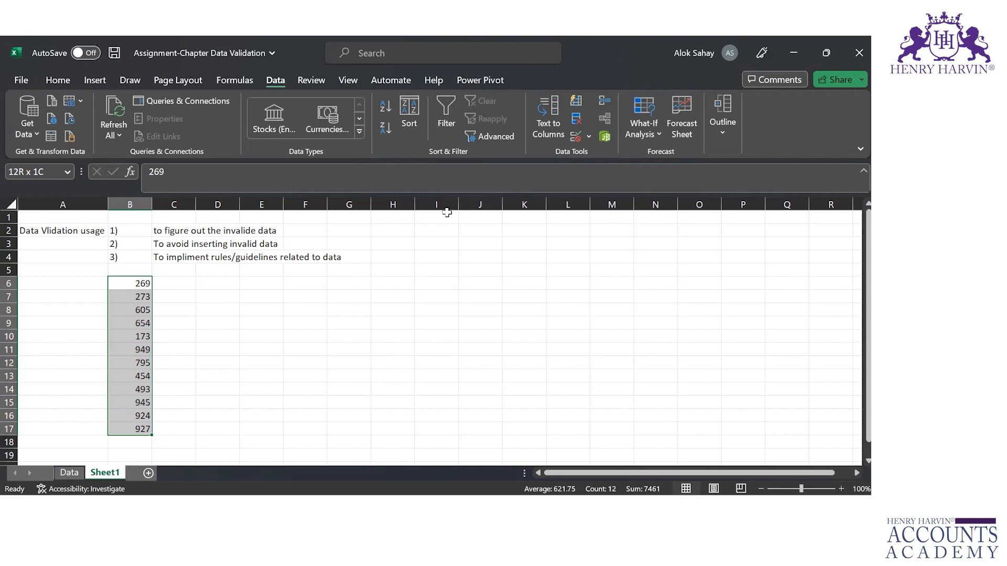
Step: Circle the invalid data in B6:B17, and clear the validation circles again
click(589, 138)
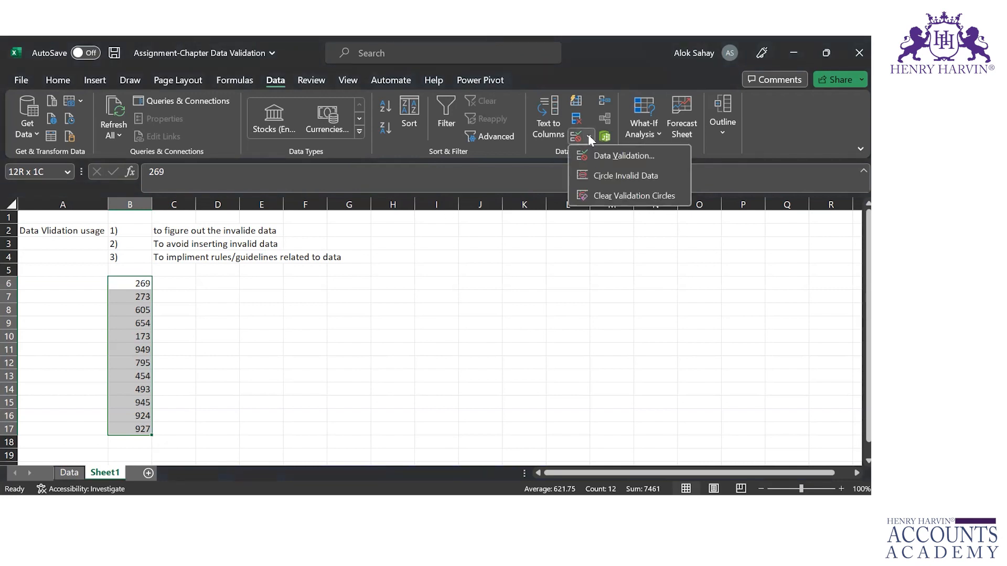
click(629, 178)
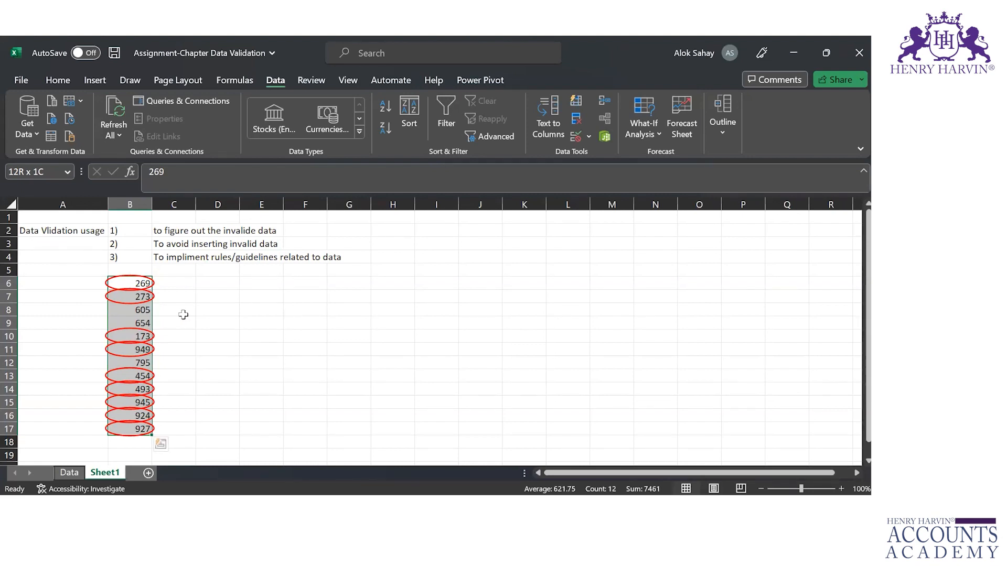
click(588, 136)
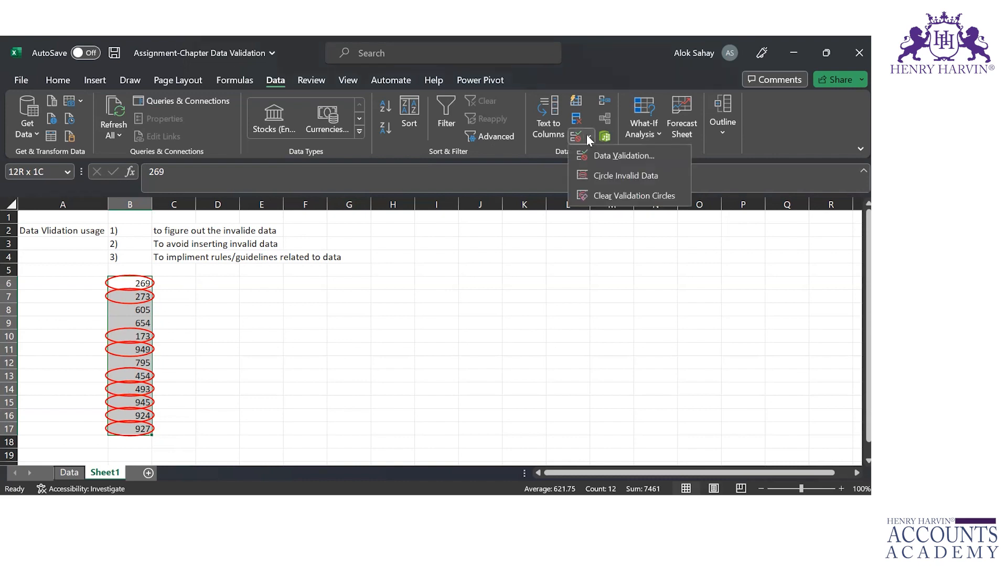
click(603, 195)
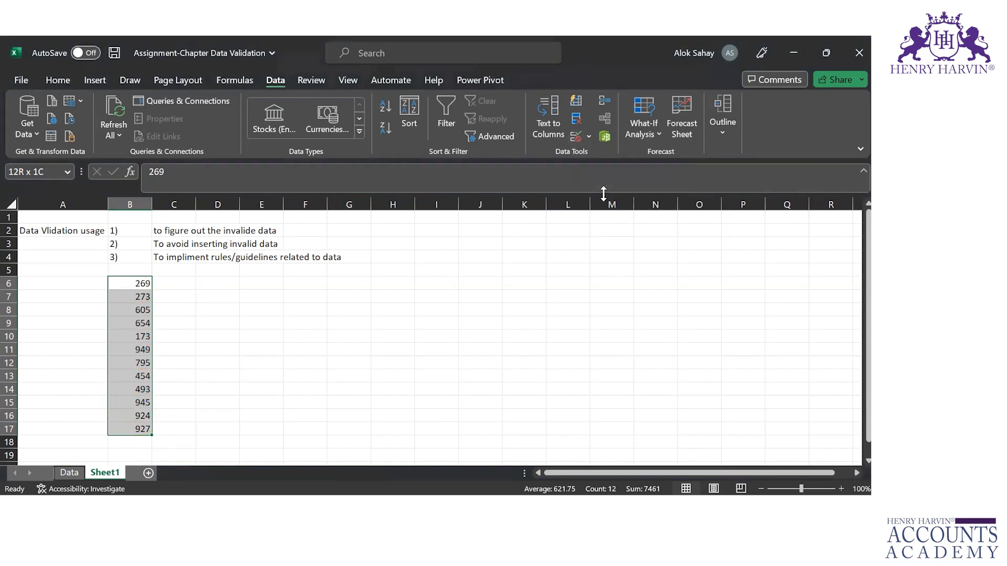
Step: Replace the number in cell B6 with the valid value 755
click(126, 298)
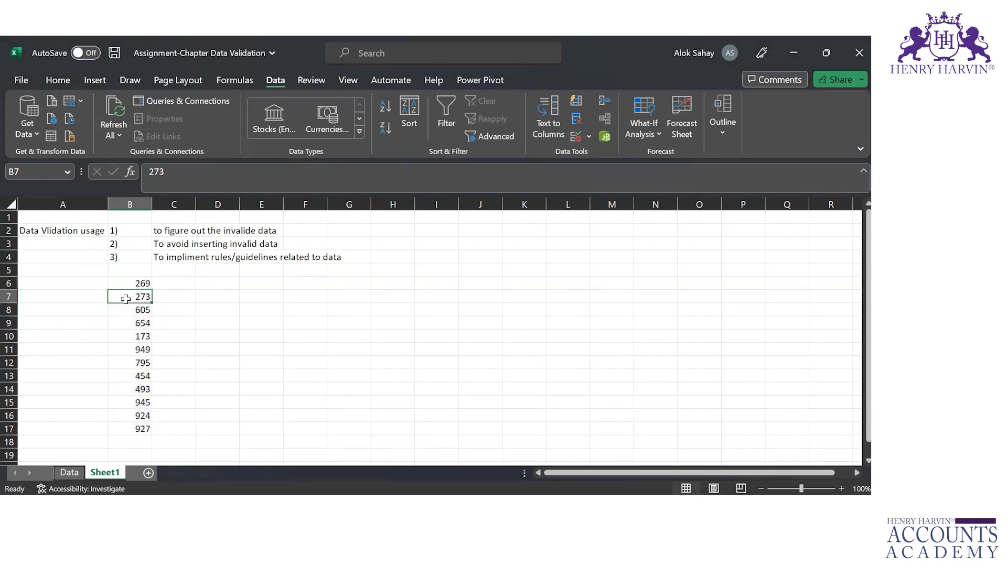
key(Up)
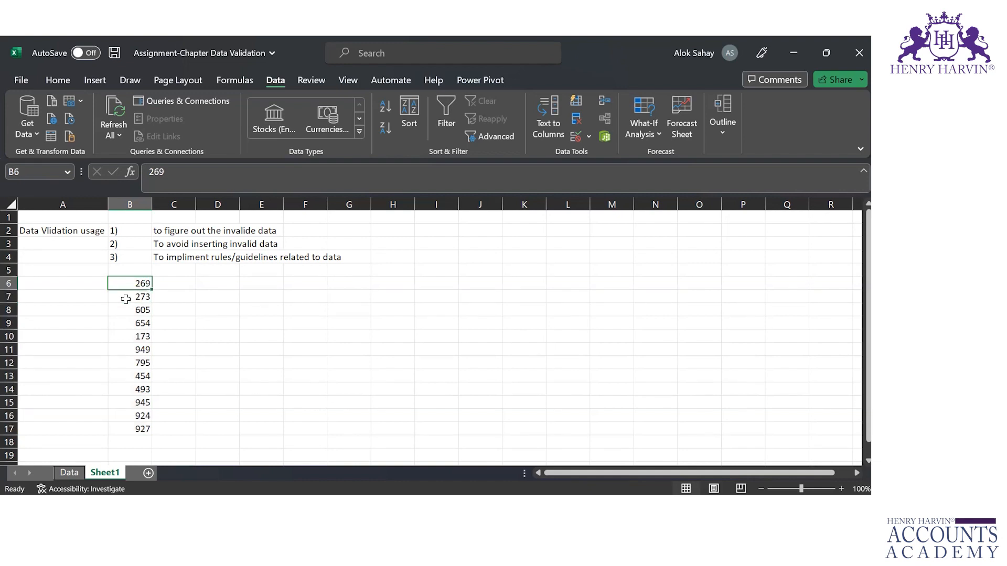
text(755)
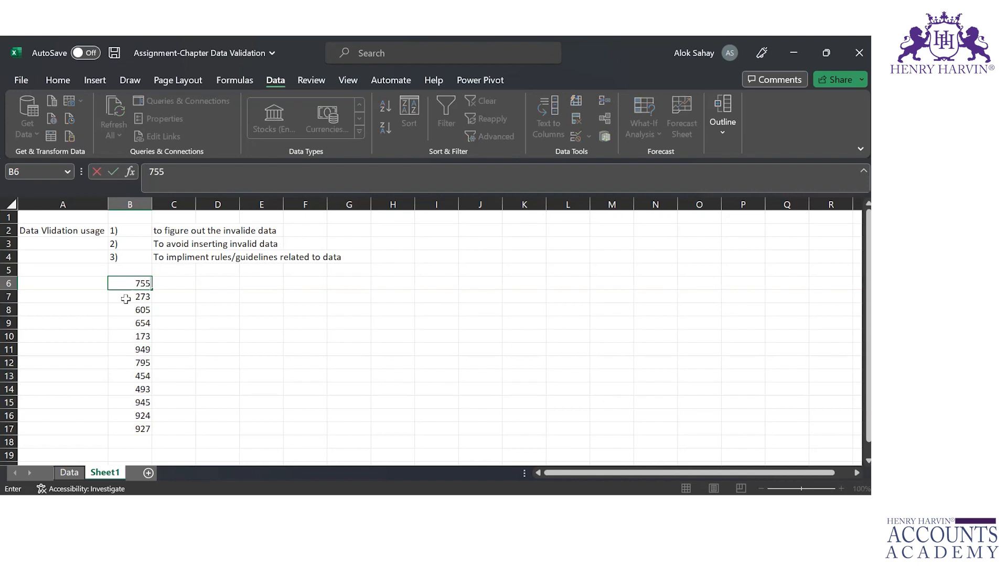
key(Return)
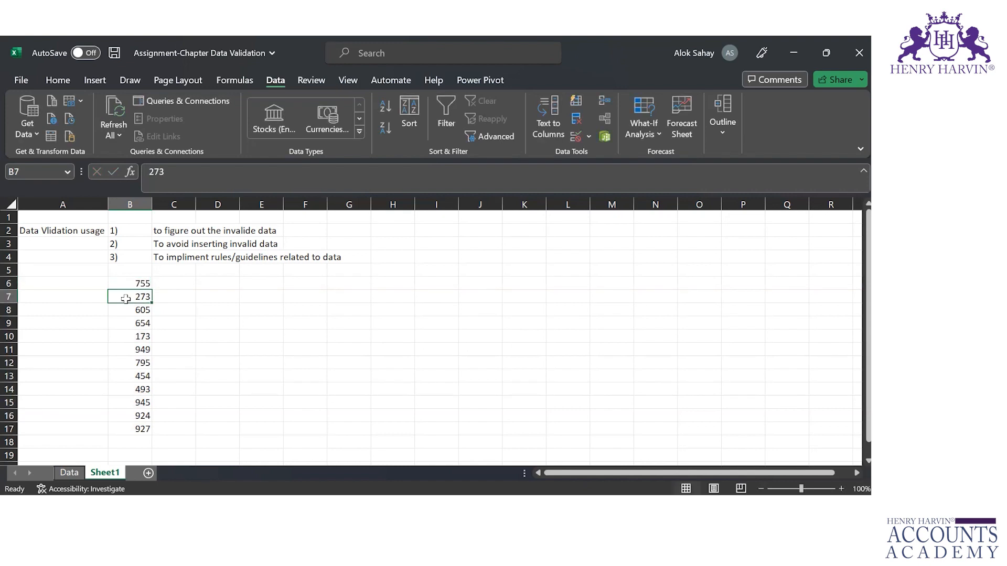
Step: Try twice to enter the out-of-range value 976 in cell B7, dismissing the error alert each time
text(976)
key(Return)
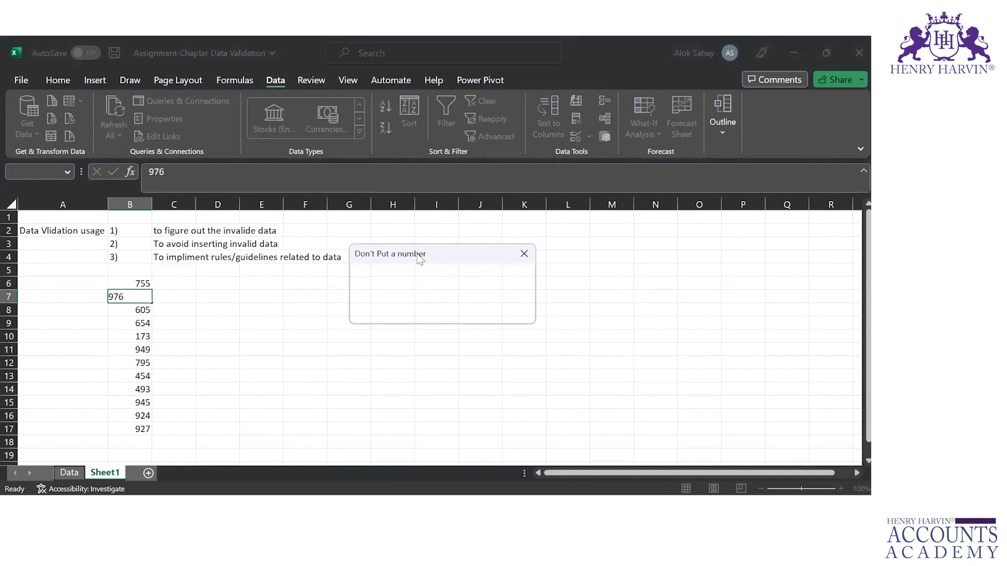
click(523, 254)
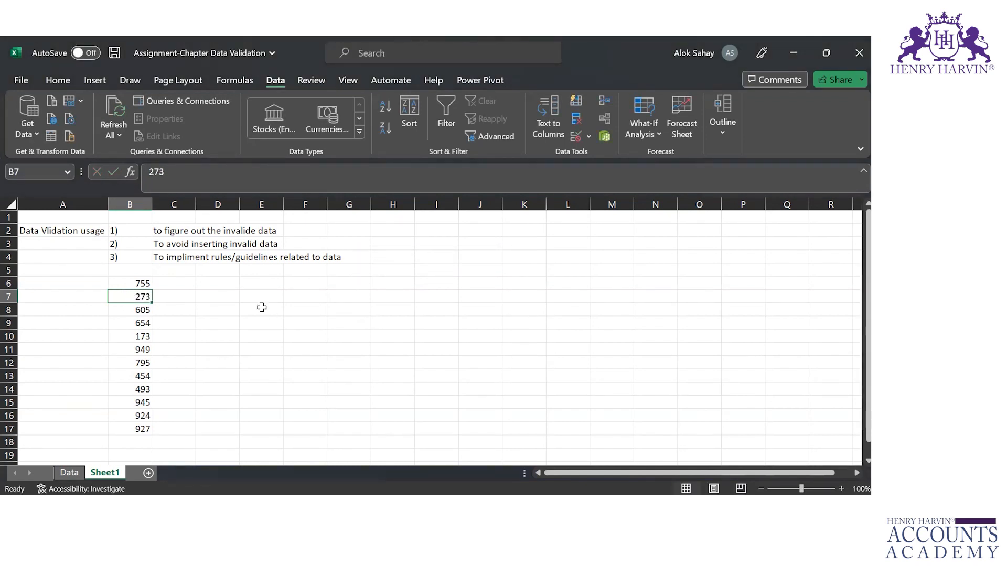
text(976)
key(Return)
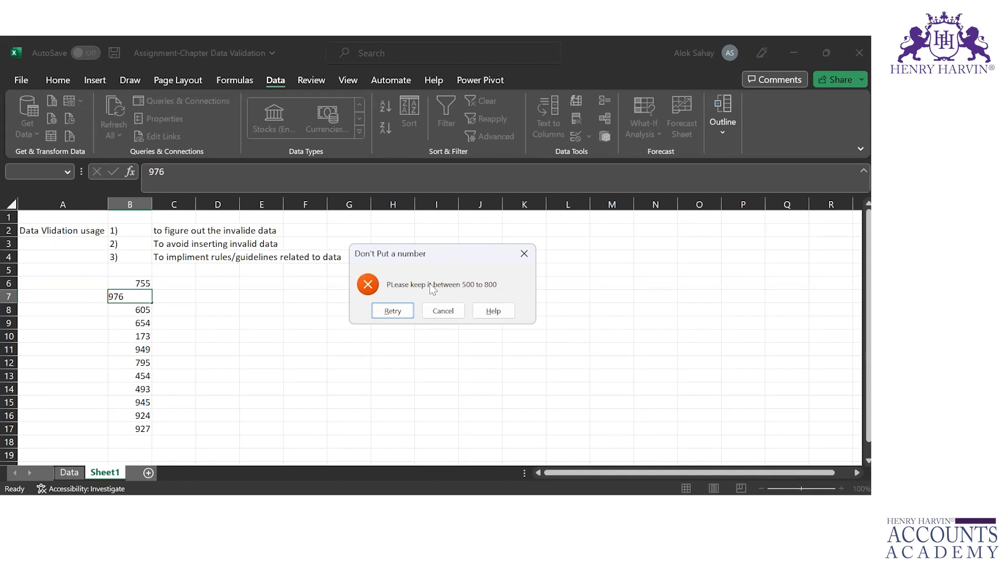
click(523, 253)
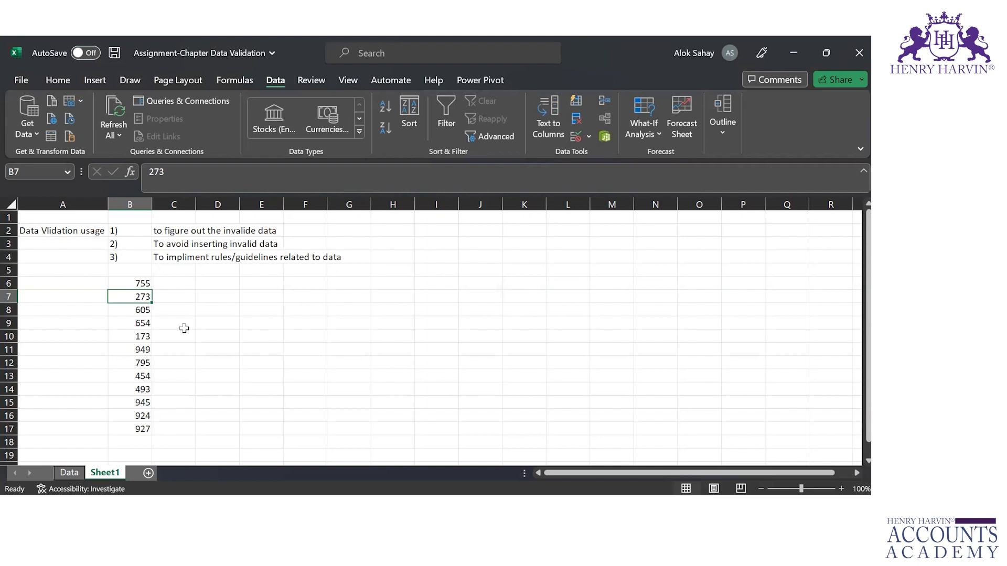
Step: Change the error alert style of the data validation on B6:B17 to Warning
key(Down)
key(Up)
click(131, 282)
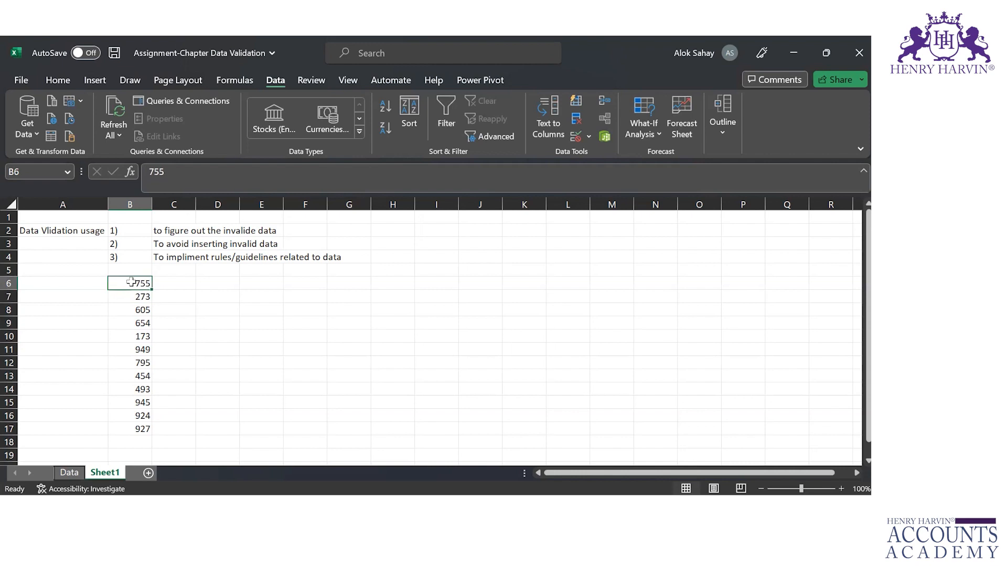
key(ctrl+shift+Down)
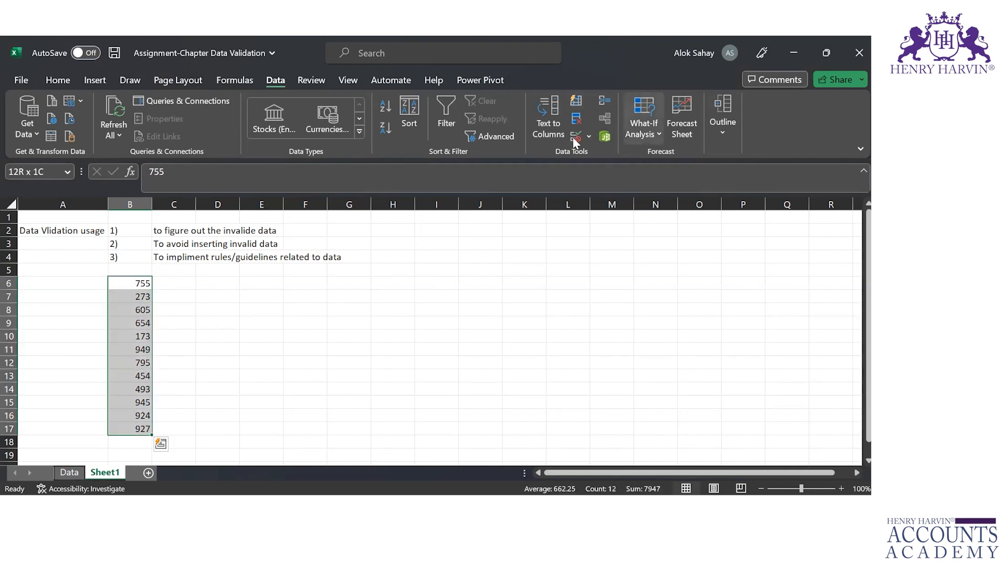
click(579, 136)
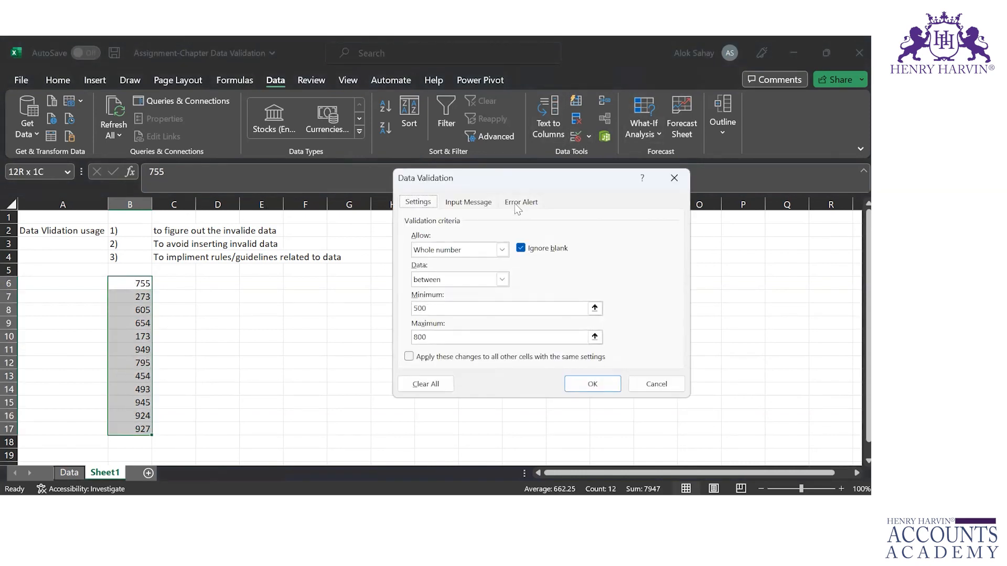
click(517, 203)
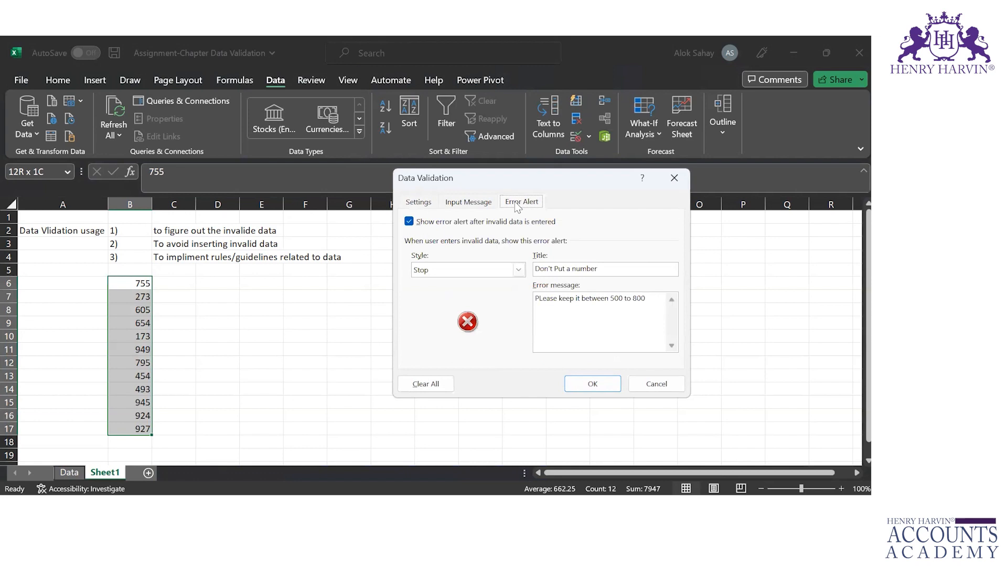
click(521, 271)
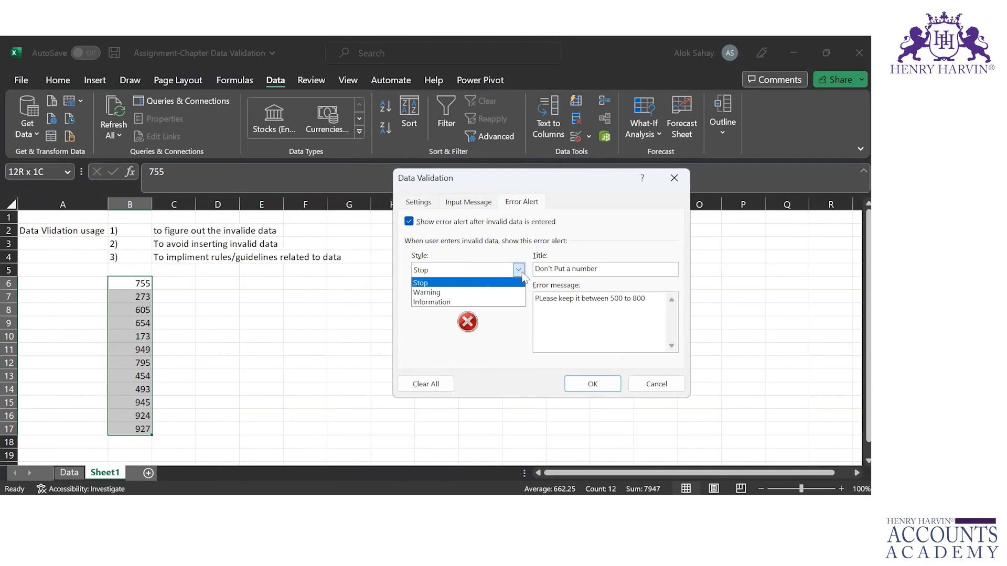
click(473, 292)
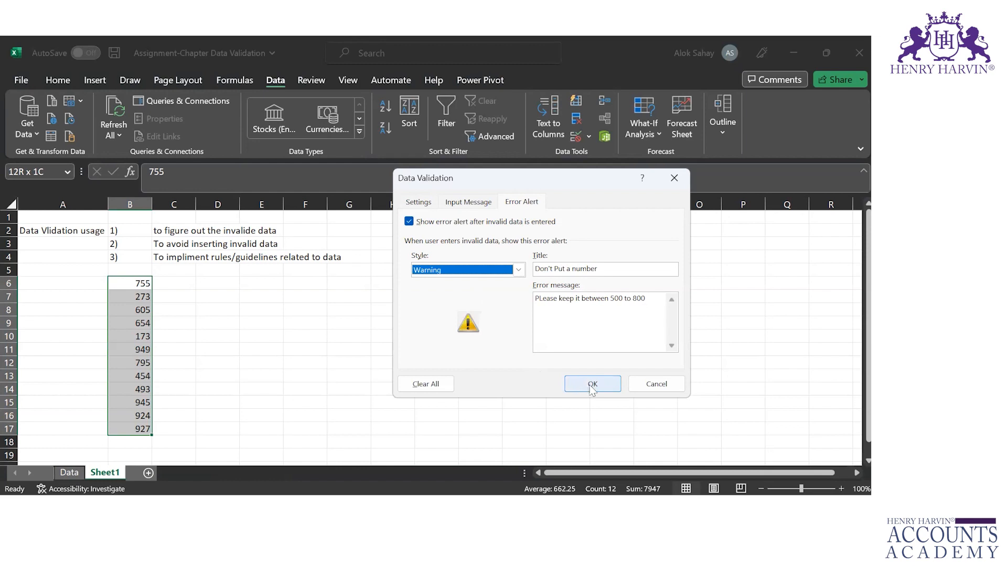
click(592, 384)
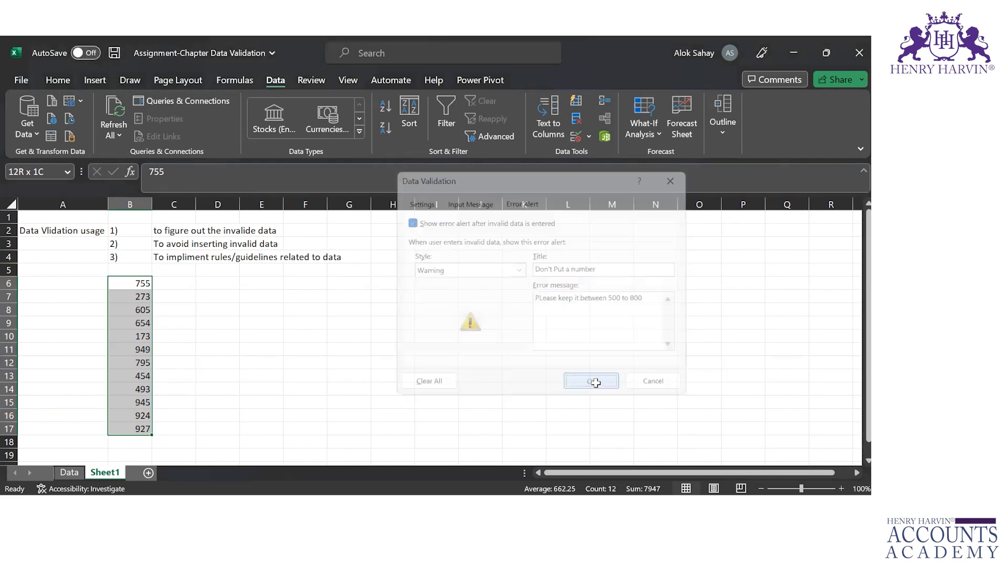
Step: Enter the out-of-range value 987 in cell B7 and choose to continue despite the warning
click(139, 297)
text(987)
key(Return)
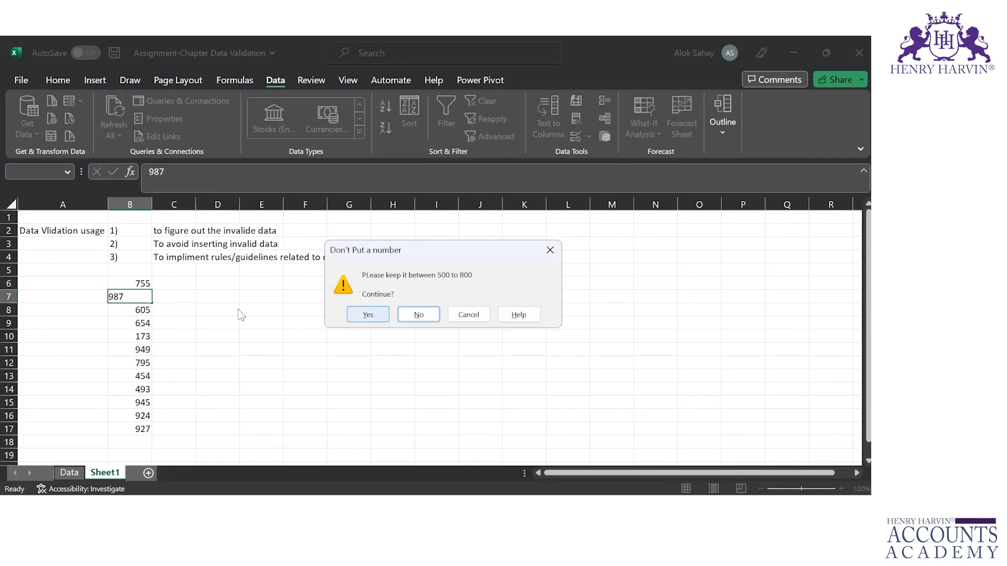
click(365, 317)
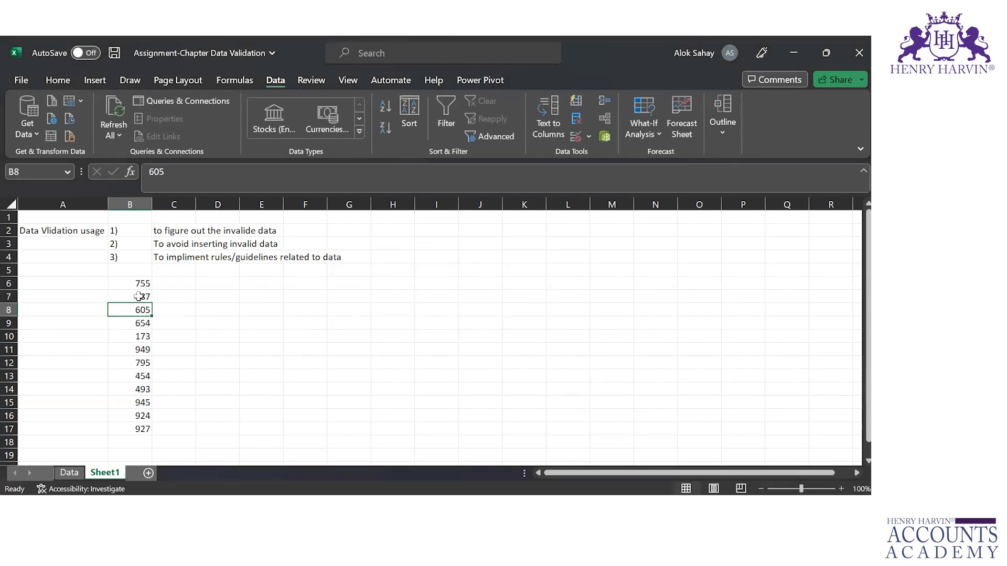
Step: Change the error alert style of the data validation on B6:B17 to Information
key(Up)
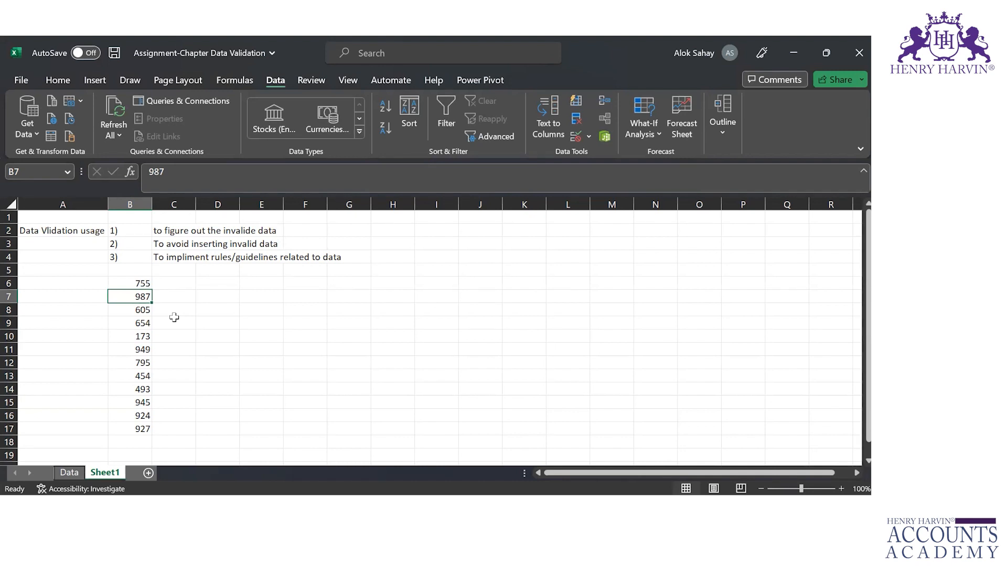
key(Up)
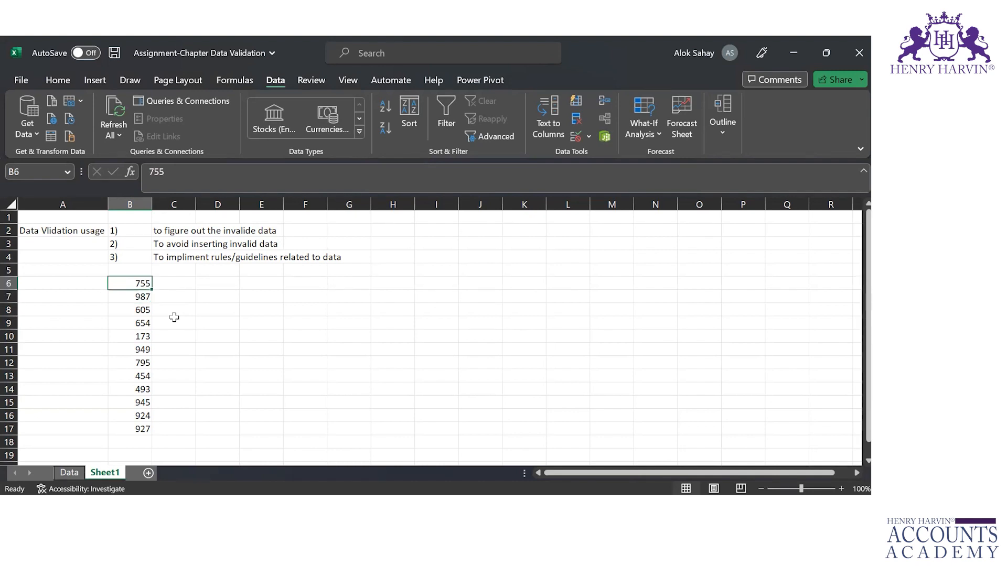
key(ctrl+shift+Down)
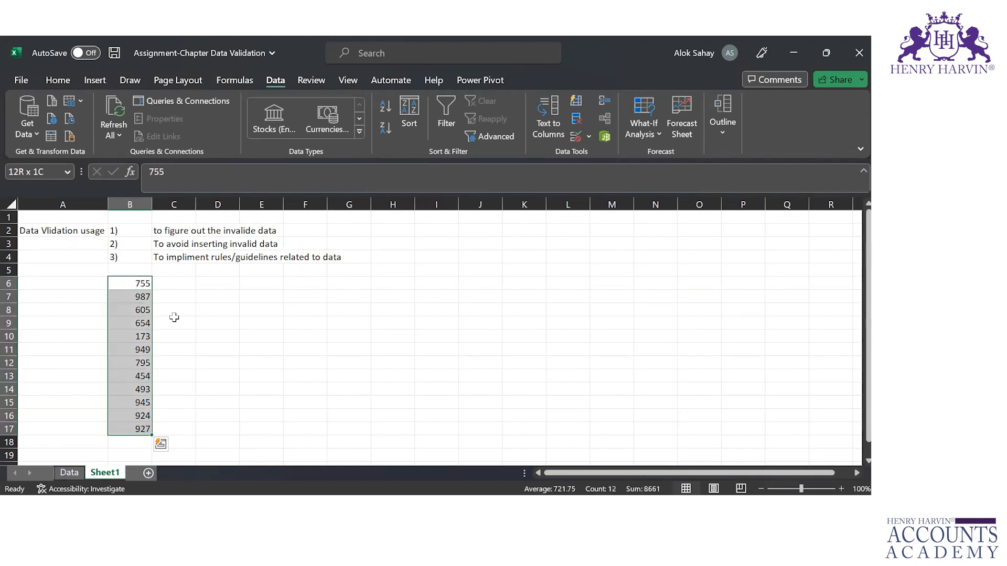
click(576, 136)
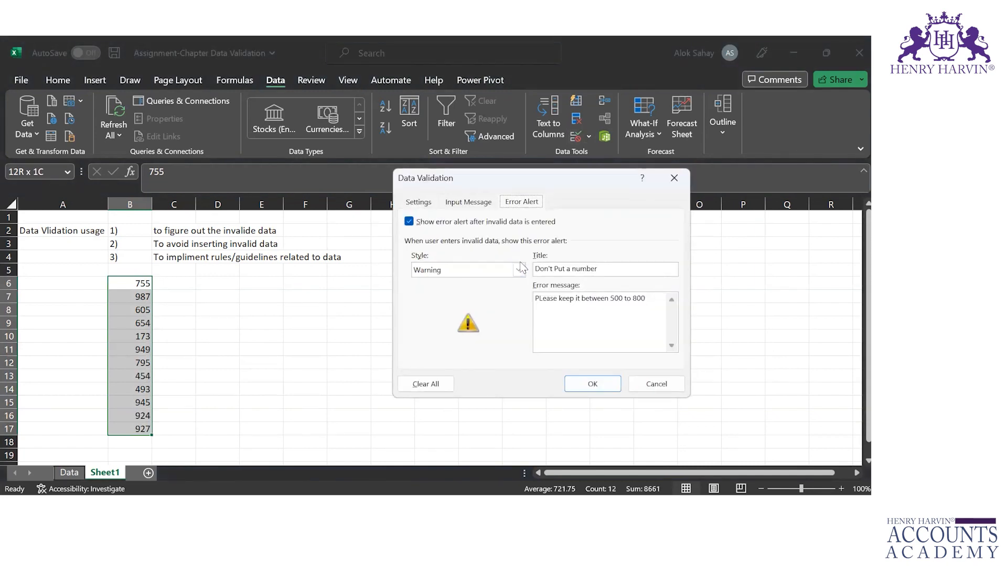
click(519, 270)
click(476, 301)
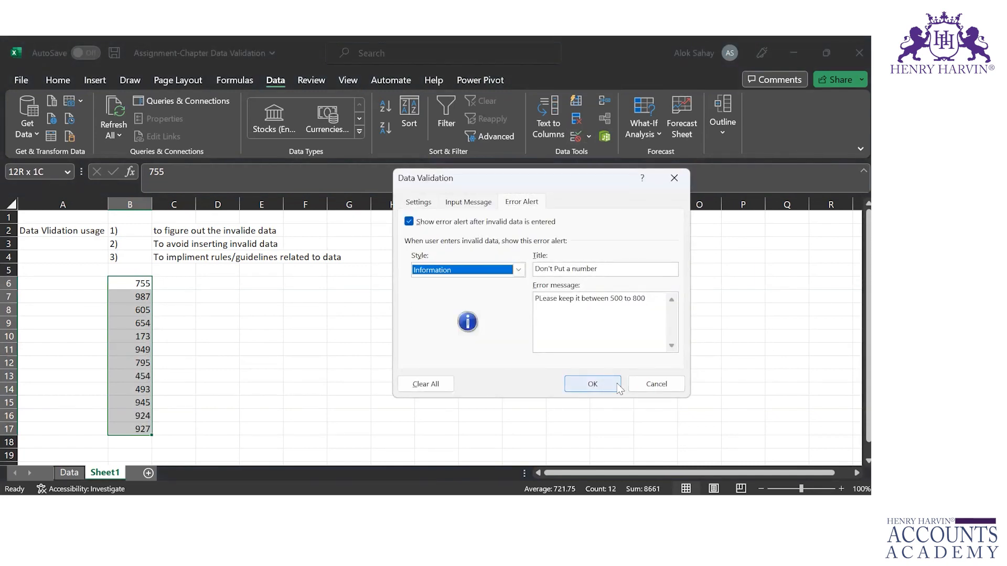
click(593, 384)
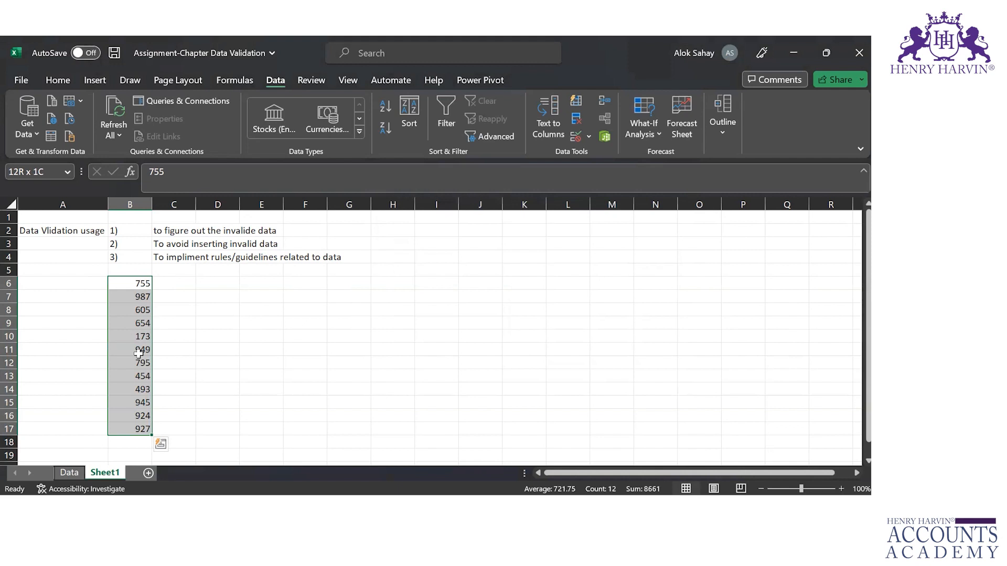
Step: Enter the out-of-range value 455 in cell B10 and accept it despite the information alert
click(133, 335)
text(455)
key(Return)
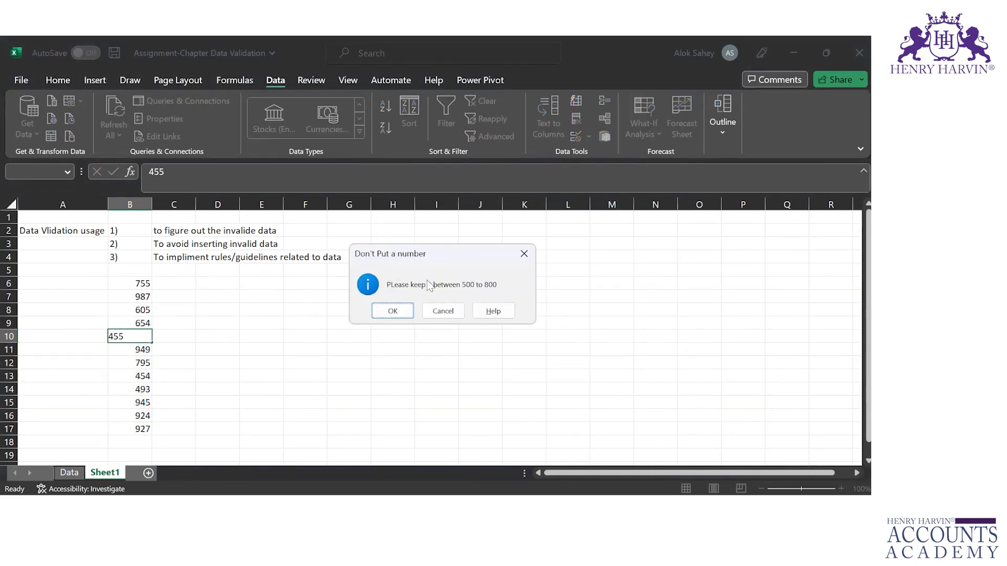
click(402, 312)
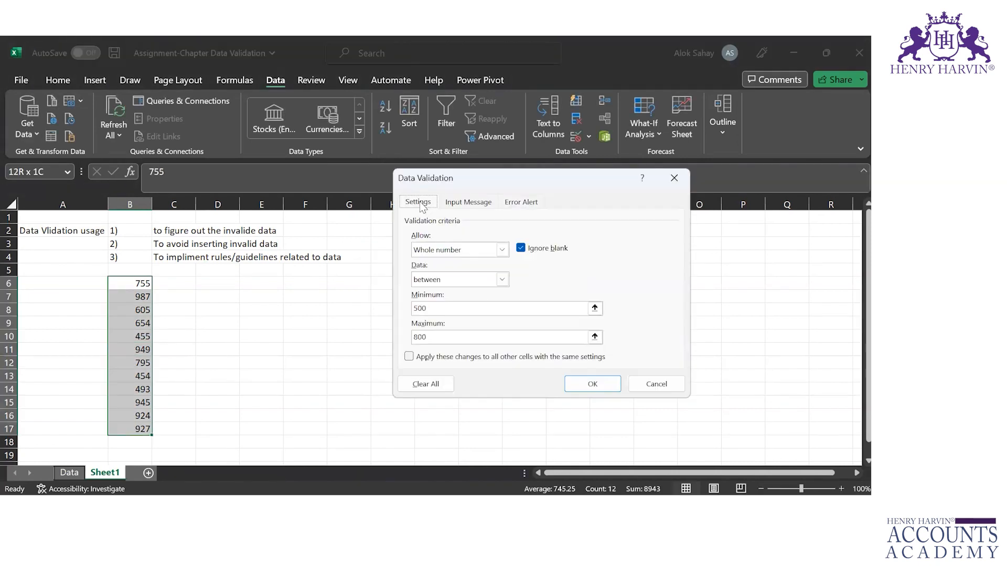
Step: Examine the Decimal and List criteria in the data validation settings of B6:B17, then close them without applying
click(503, 250)
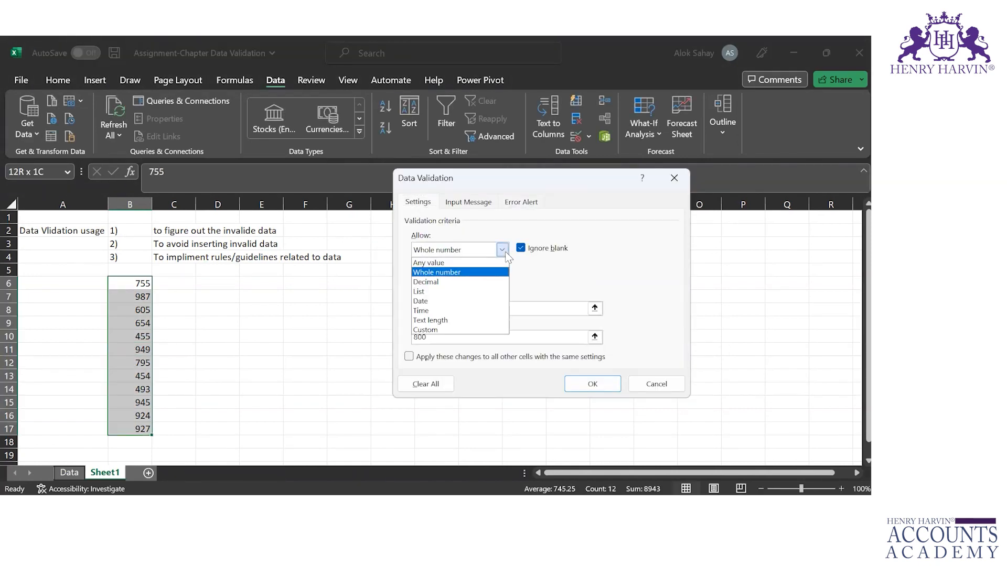
click(465, 284)
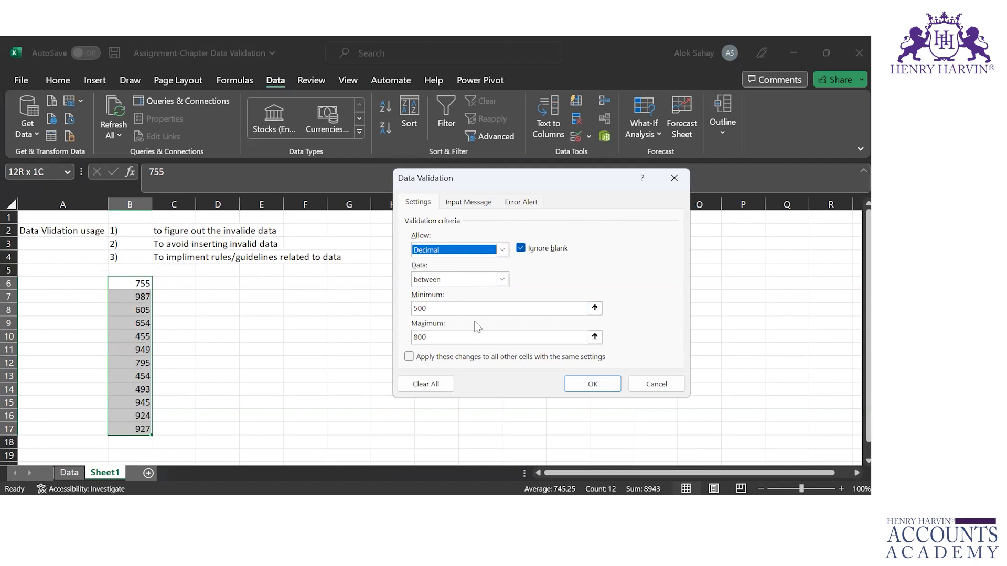
click(502, 250)
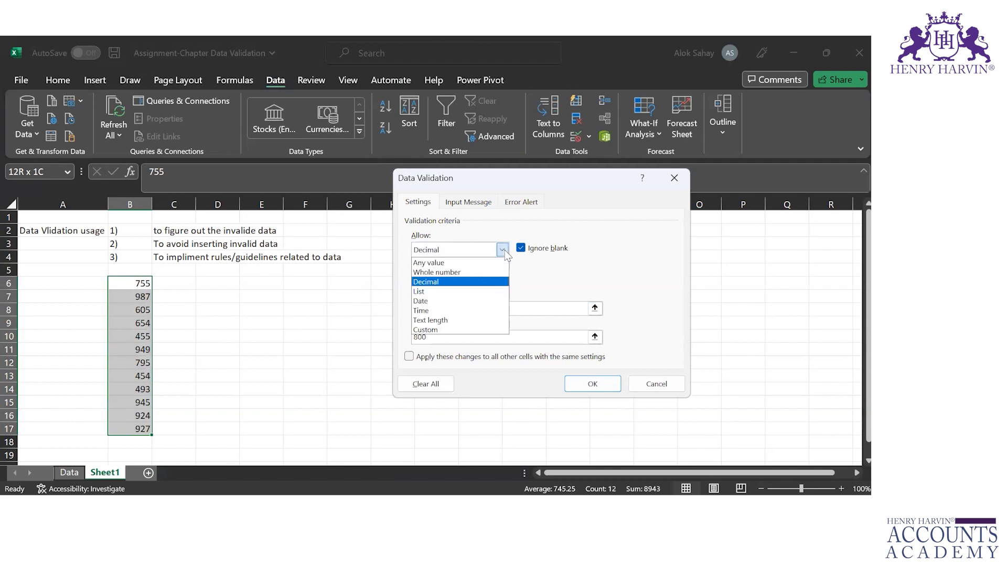
click(451, 292)
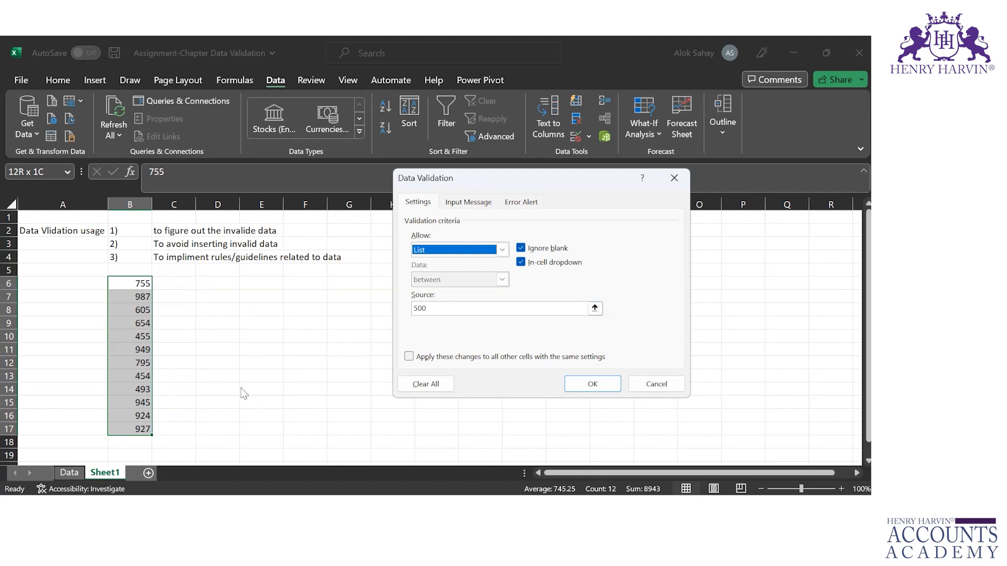
click(661, 382)
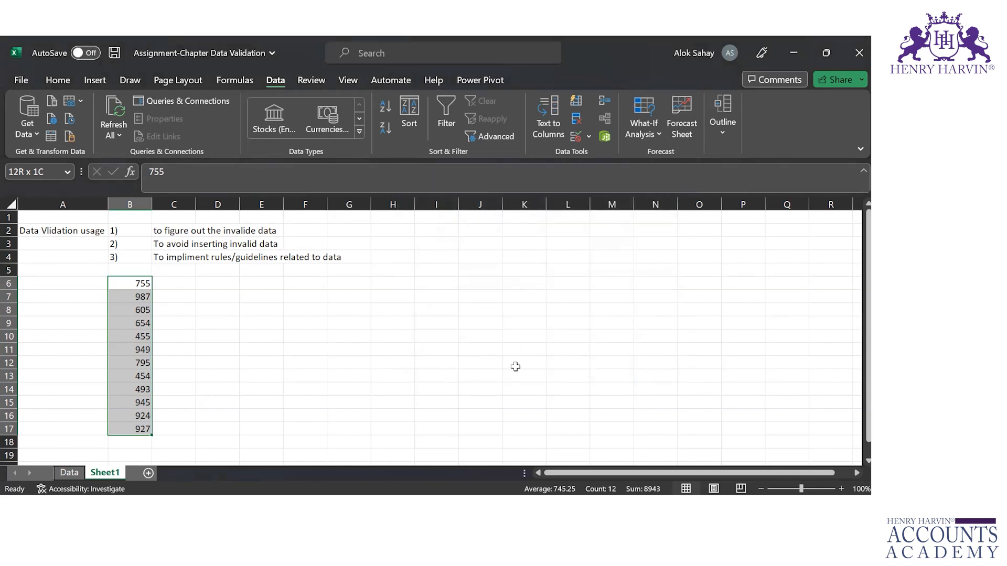
Step: Copy the filtered Customer Segment list, from its header through Consumer, from column T over to column I
click(455, 288)
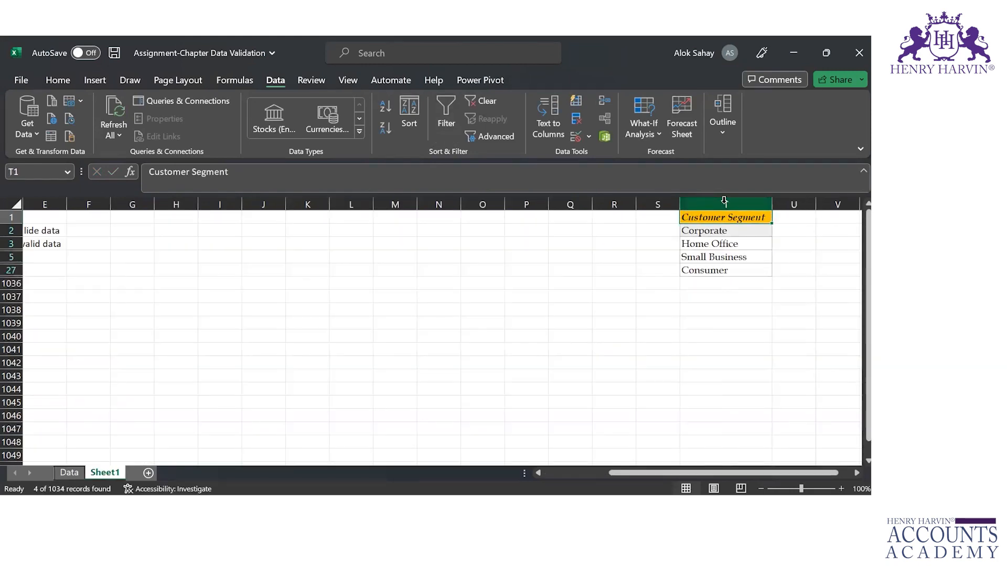
key(shift+Down)
key(shift+Down)
key(shift+Down)
key(shift+Down)
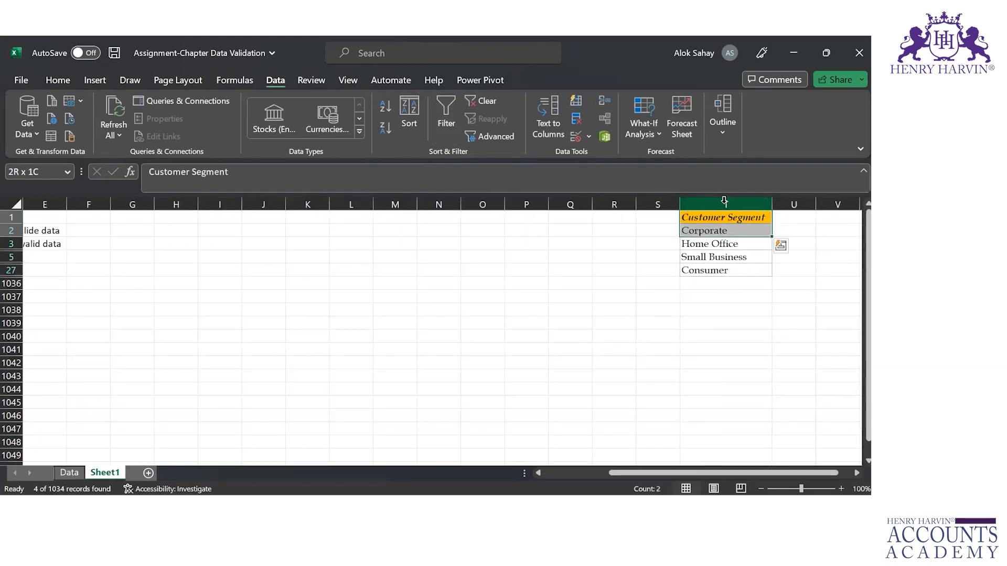
key(ctrl+c)
key(Left)
key(Left)
key(Left)
key(Left)
key(Left)
key(Left)
key(Left)
key(Left)
key(Left)
key(Left)
key(Left)
key(Left)
key(Left)
key(Left)
key(Left)
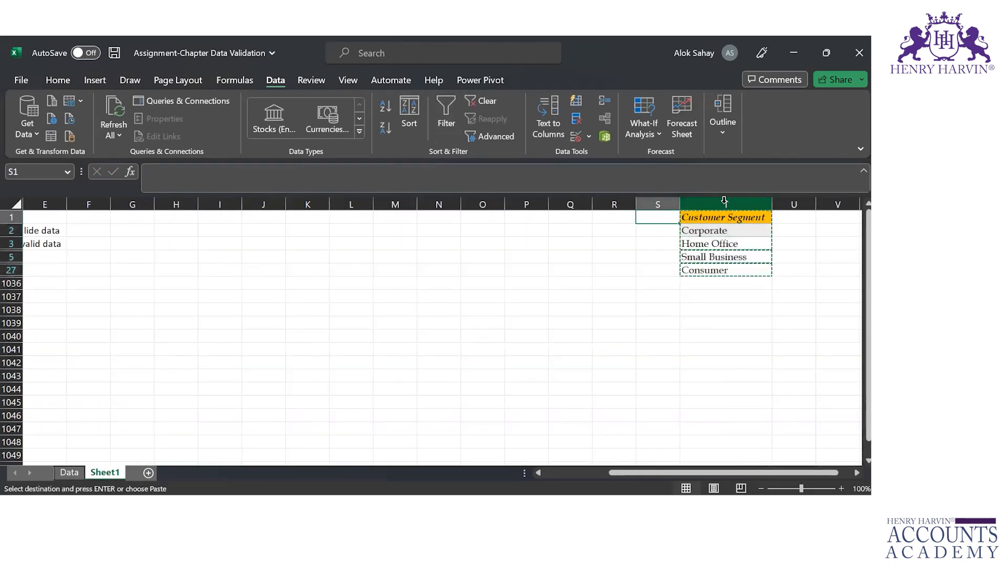
key(Left)
key(Left)
key(Left)
key(Left)
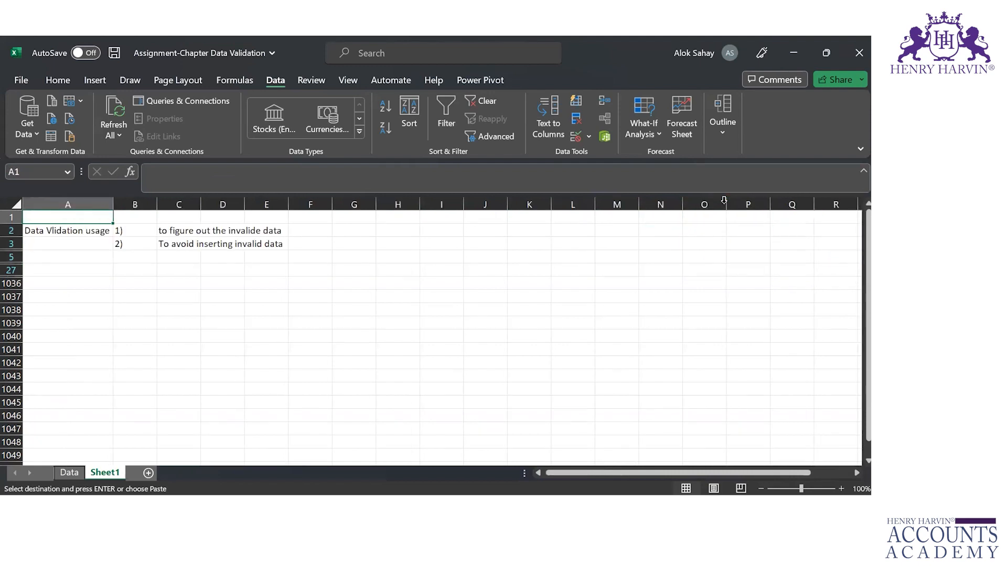
key(Down)
key(Down)
key(Down)
key(Down)
key(Down)
key(Right)
key(Right)
key(Right)
key(Right)
key(Right)
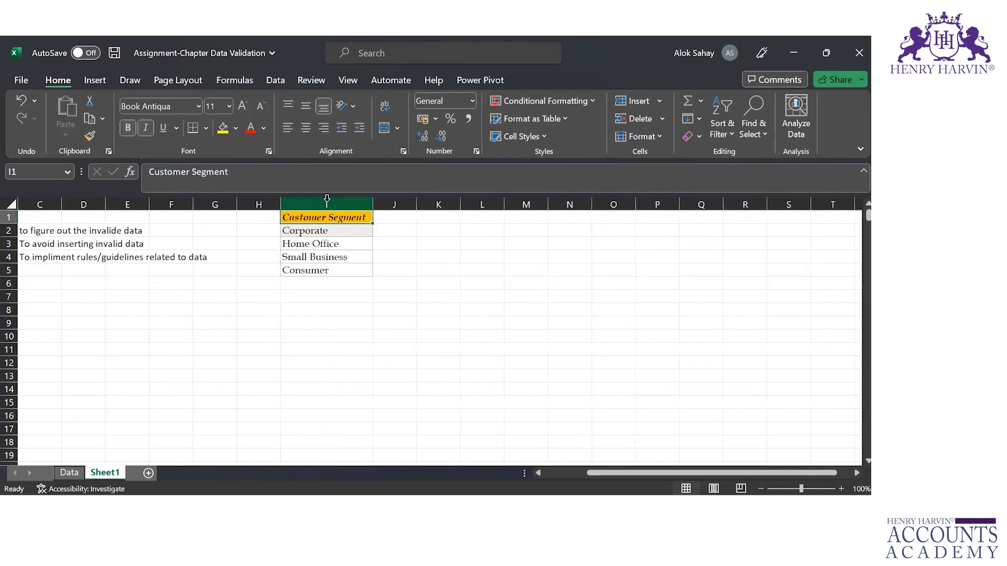
Step: Copy the Customer Segment header from I1 into cell D6
click(139, 330)
key(Left)
key(Left)
key(Left)
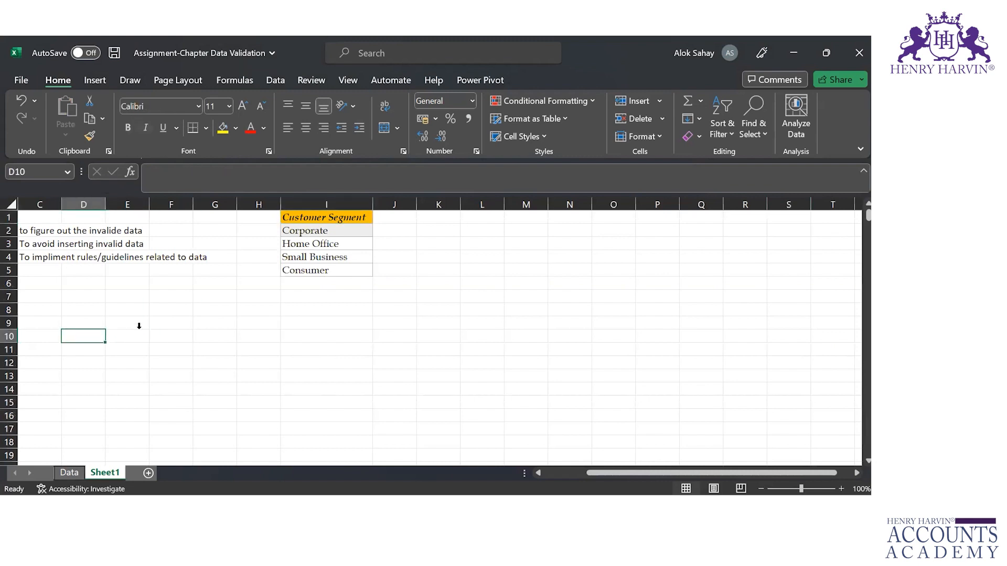
key(Left)
key(Right)
key(Right)
key(Right)
key(Up)
key(Up)
key(Up)
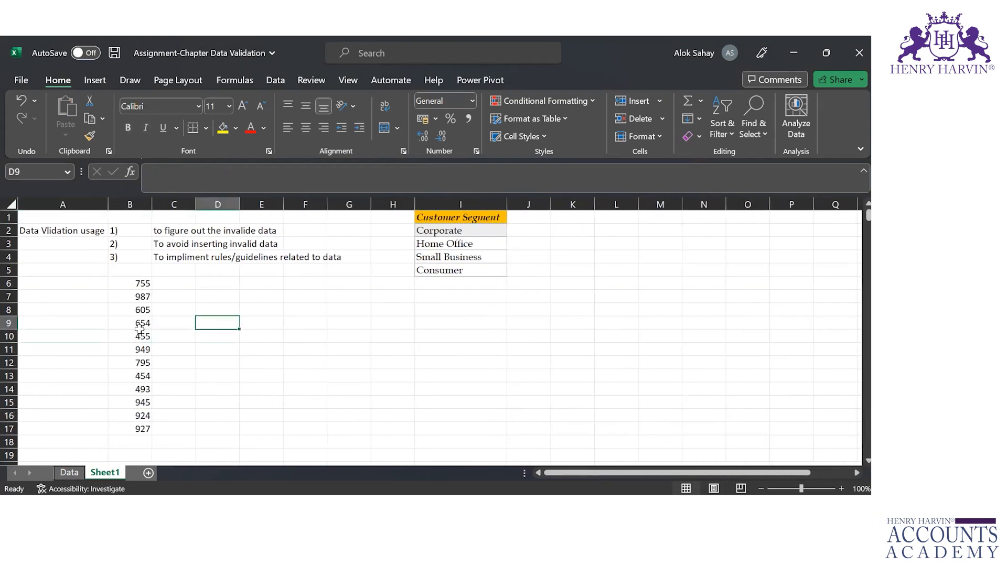
key(Up)
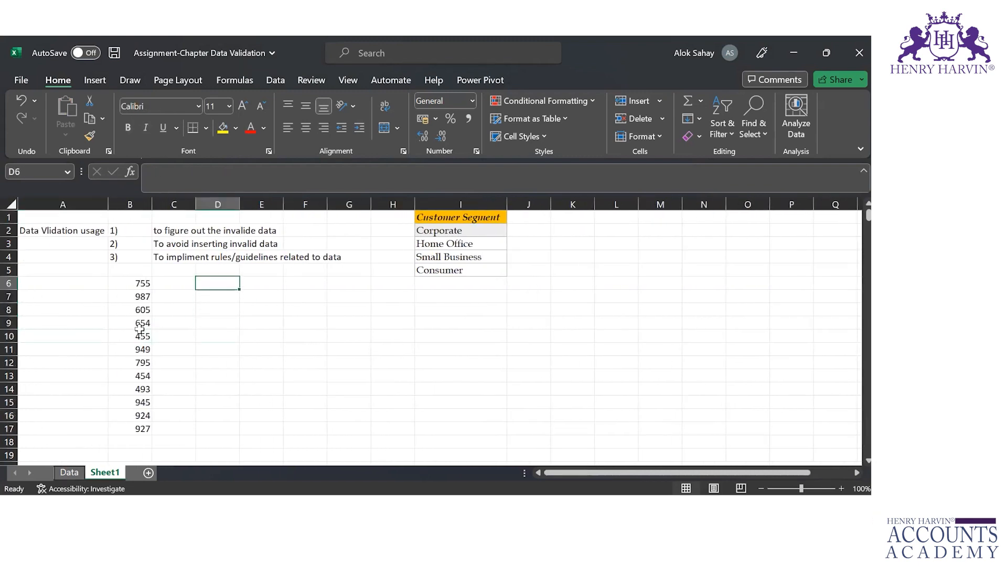
click(475, 215)
key(ctrl+c)
key(Left)
key(Left)
key(Left)
key(Left)
key(Left)
key(Down)
key(Down)
key(Down)
key(Down)
key(Down)
key(Right)
key(ctrl+v)
Step: Select the empty cells D7:D17 below the copied Customer Segment header
key(Down)
key(Down)
key(Down)
key(Down)
key(Down)
key(Down)
key(Down)
key(Down)
key(Down)
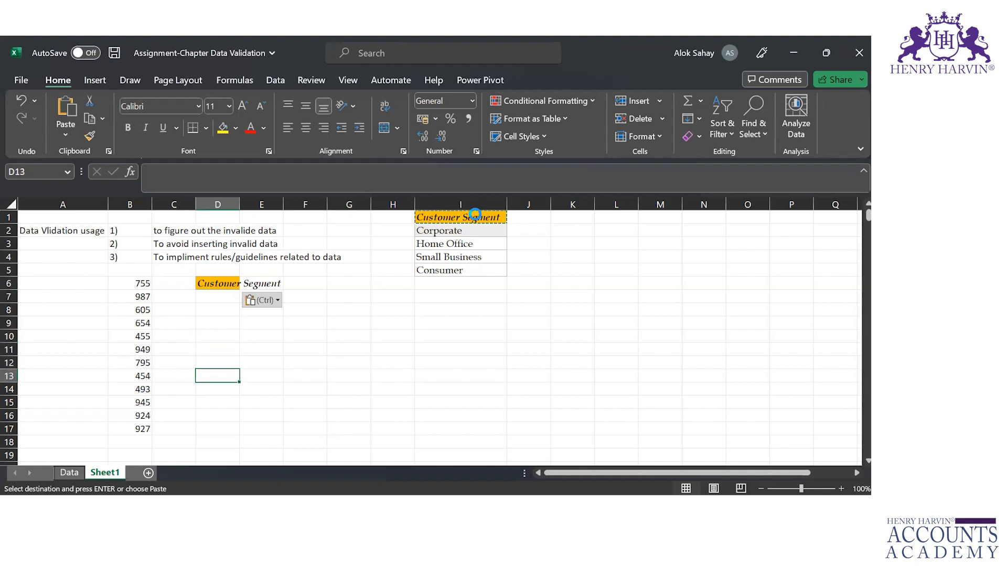
key(Up)
key(Up)
key(Up)
key(Up)
key(Up)
key(Up)
key(Up)
key(Up)
key(Up)
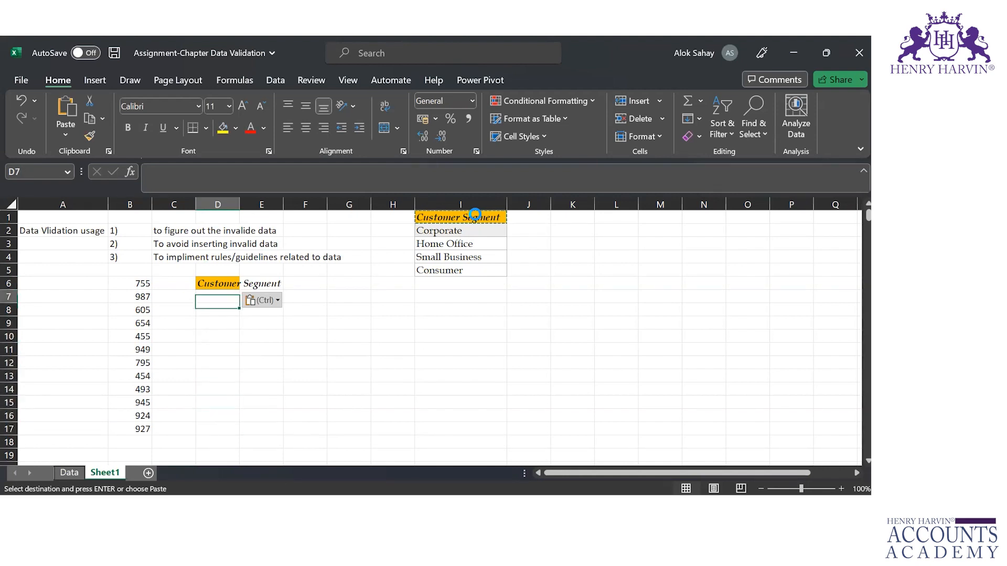
key(Down)
key(ctrl+shift+Down)
key(ctrl+shift+Up)
key(shift+Down)
key(shift+Down)
key(shift+Down)
key(shift+Down)
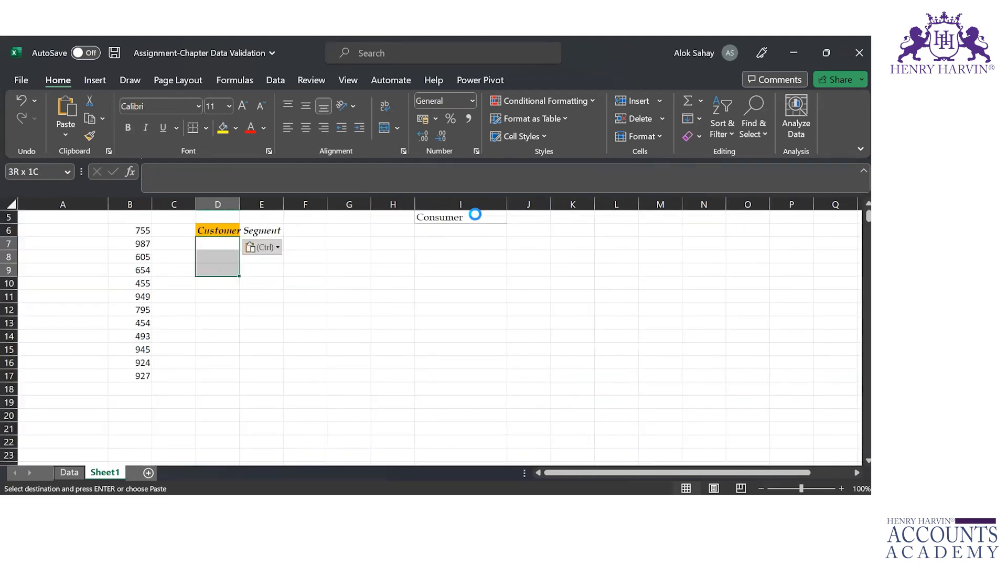
key(shift+Down)
key(shift+Down)
key(shift+Down)
key(shift+Down)
key(shift+Down)
key(shift+Down)
key(shift+Down)
key(shift+Down)
key(shift+Up)
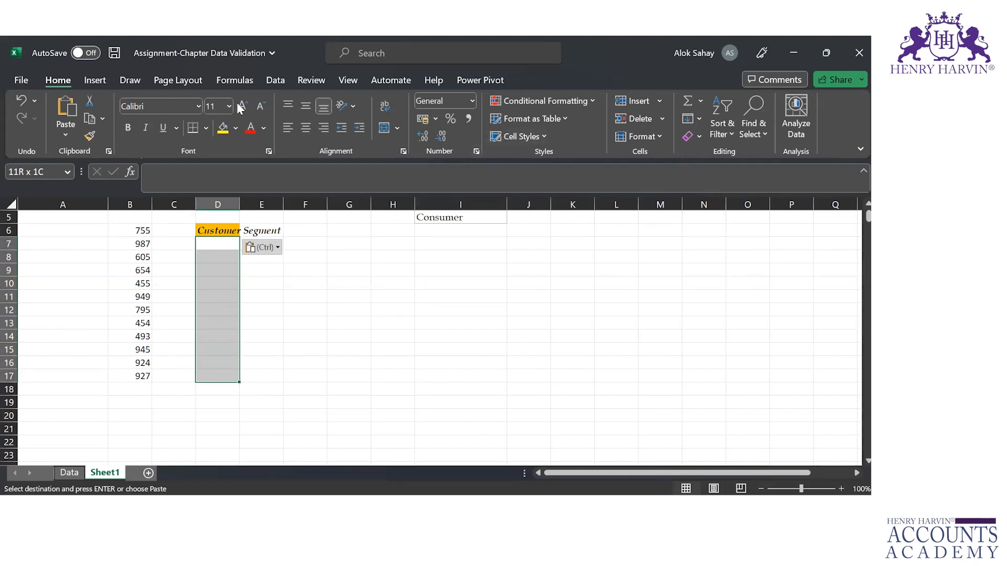
Step: Open the data validation settings for D7:D17 and set the allowed type to List
click(267, 82)
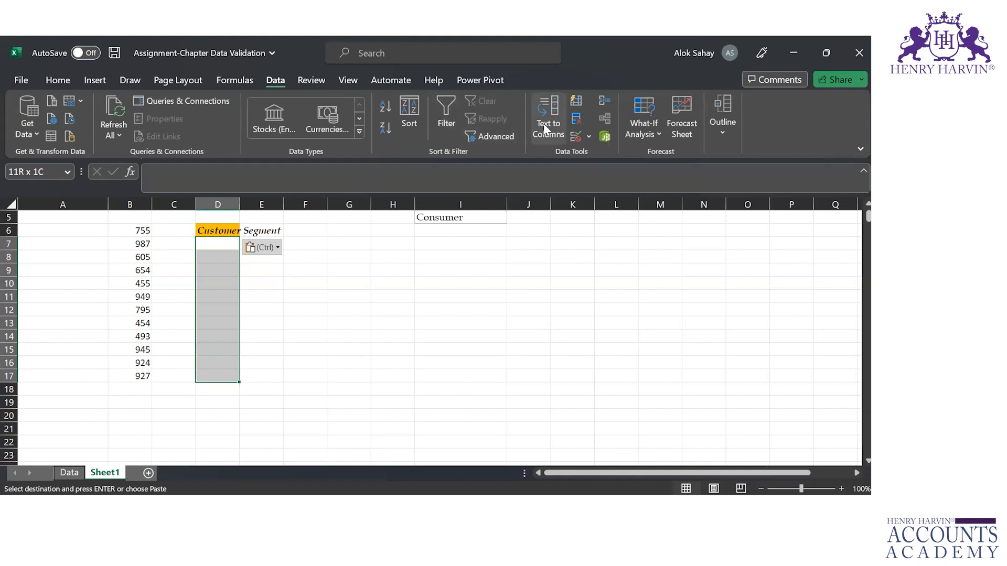
click(577, 135)
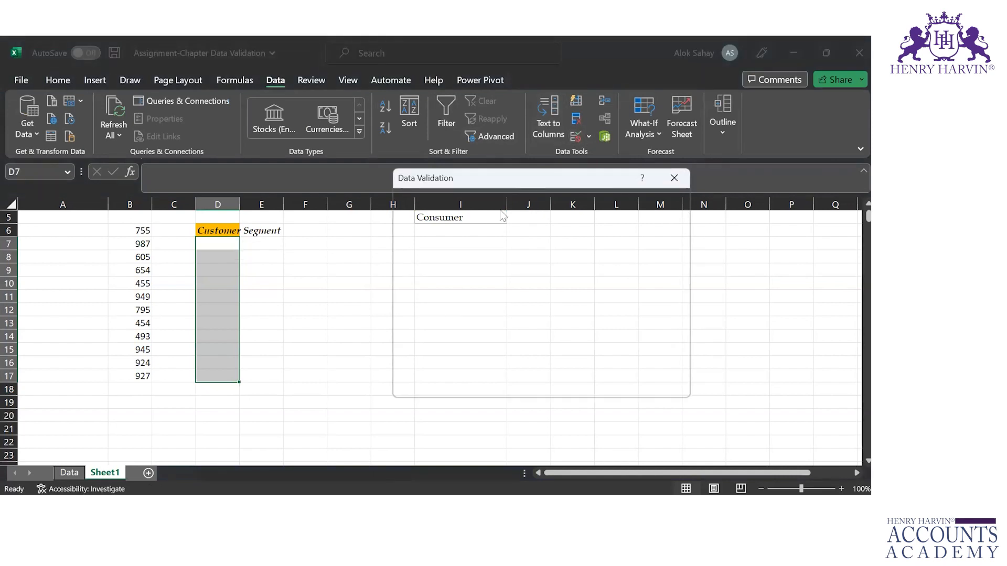
click(674, 179)
click(576, 137)
click(501, 250)
click(459, 291)
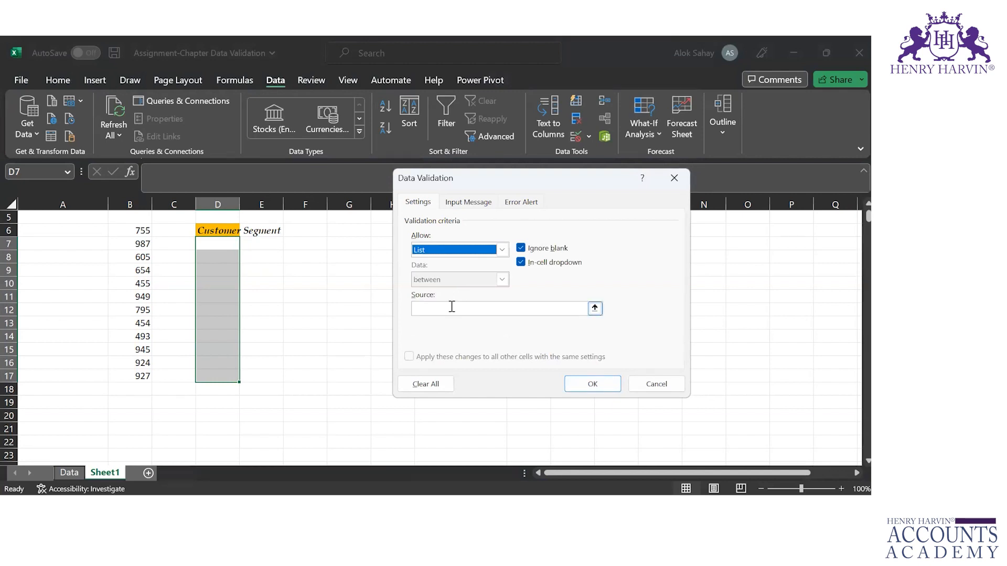
Step: Set the list source to =$I$2:$I$5, the four customer segments, and apply the validation to D7:D17
click(451, 308)
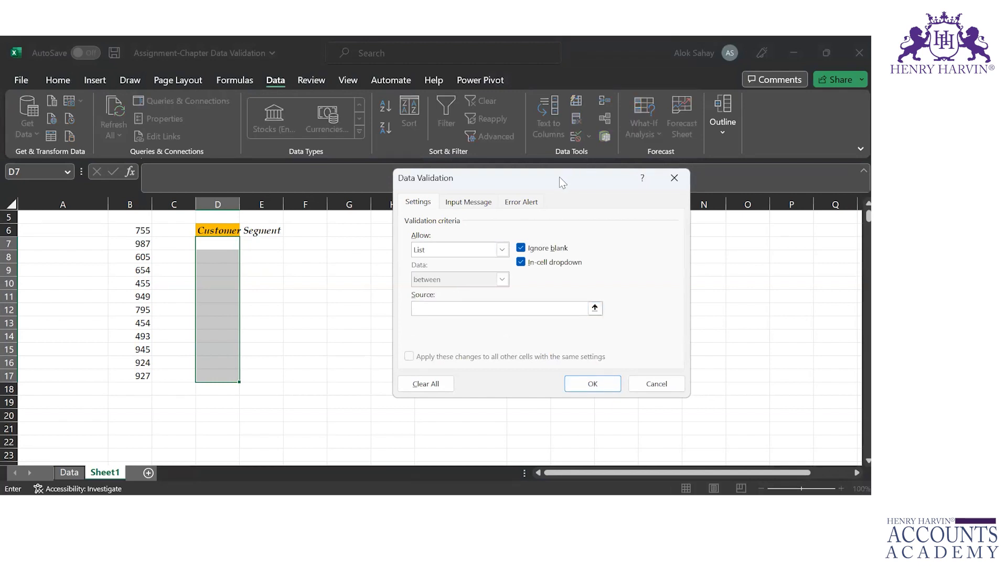
drag(559, 177, 690, 225)
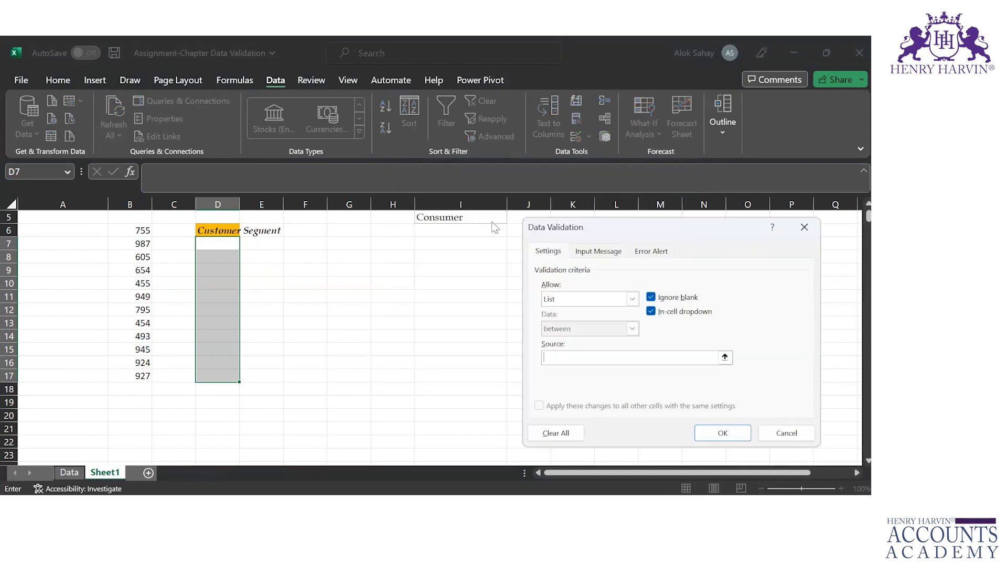
click(478, 218)
scroll(478, 218, up, 2)
click(478, 218)
key(shift+Down)
key(shift+Down)
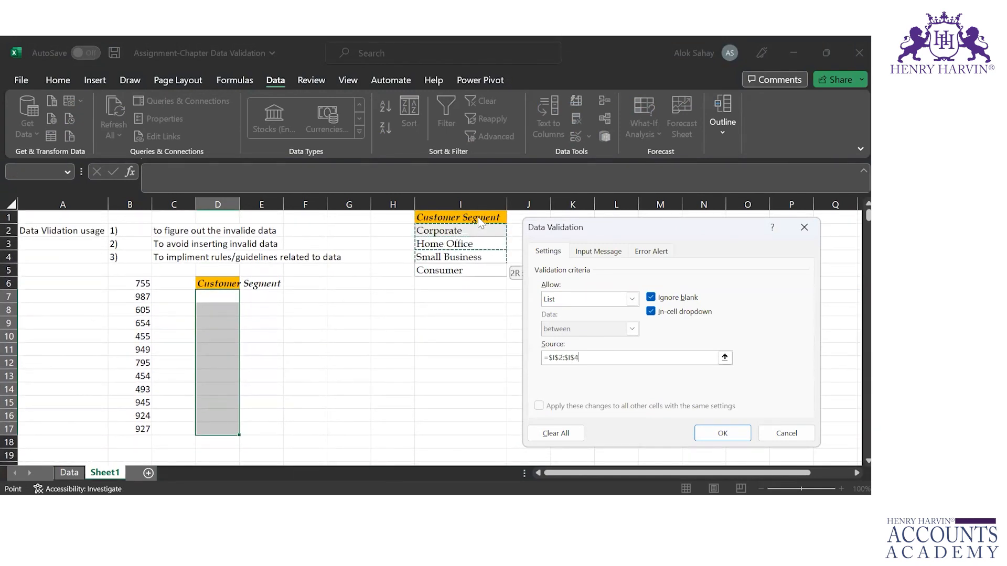
key(shift+Down)
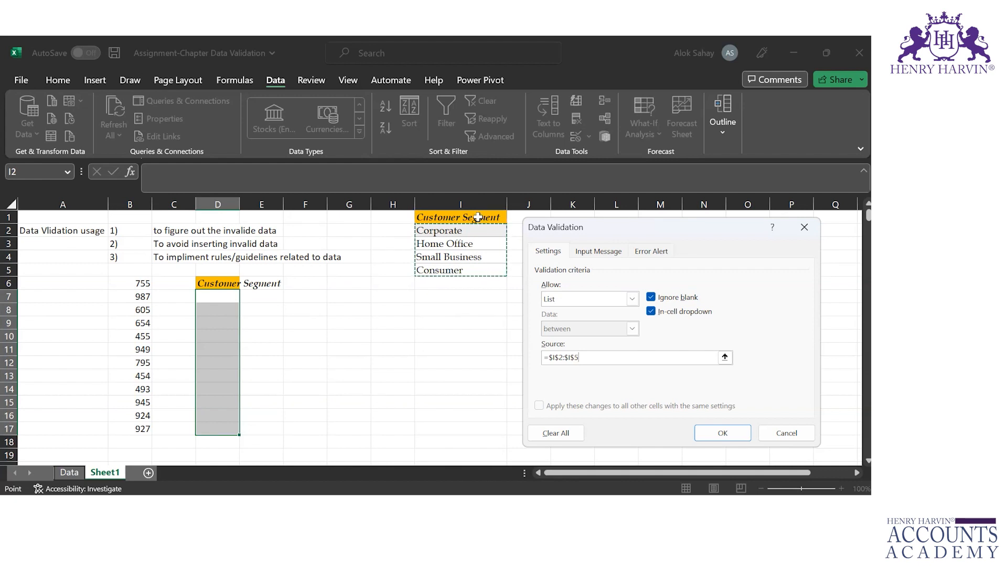
key(Return)
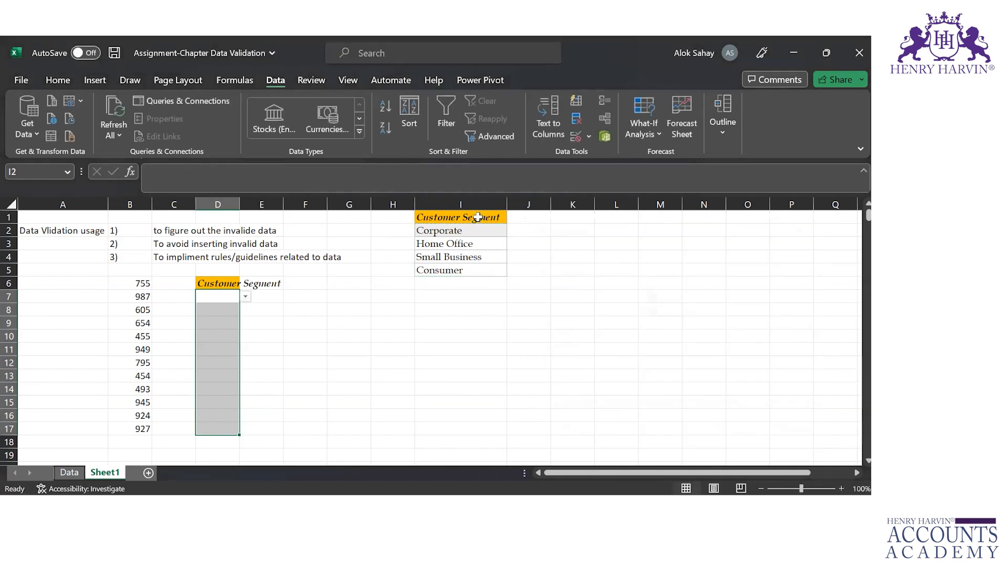
Step: Choose Small Business from the drop-down list for cells D11 and D7 in the Customer Segment column
click(231, 345)
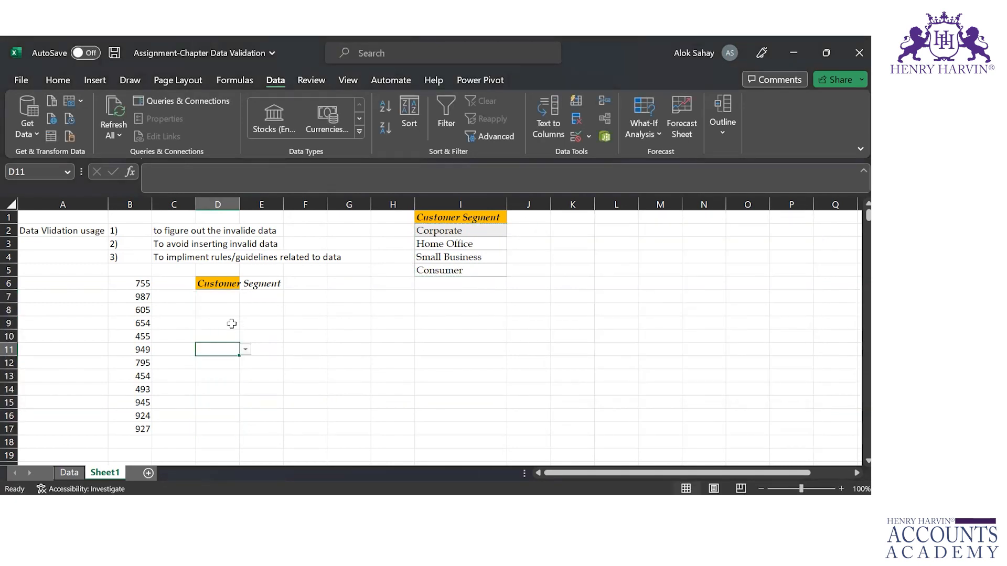
click(245, 350)
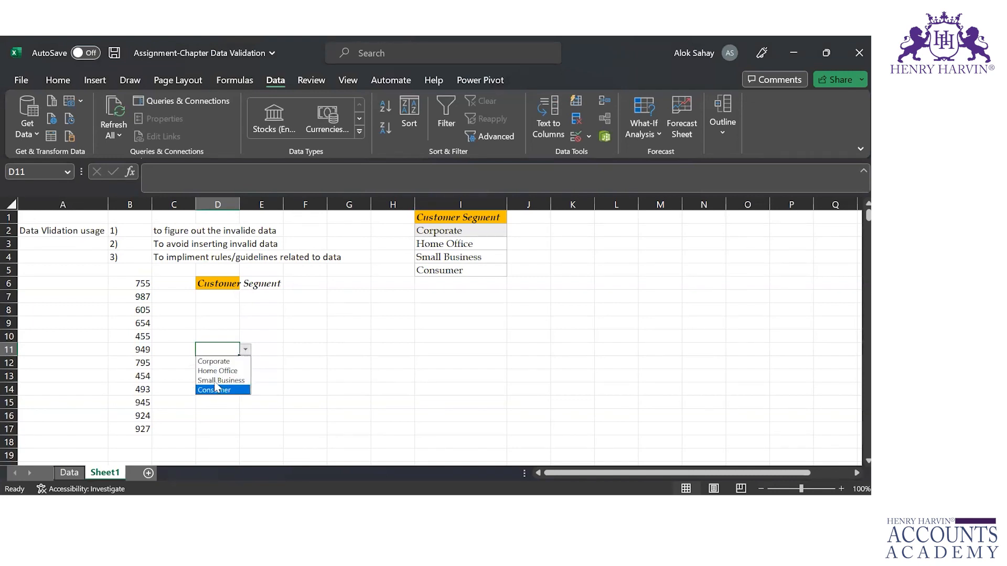
click(217, 380)
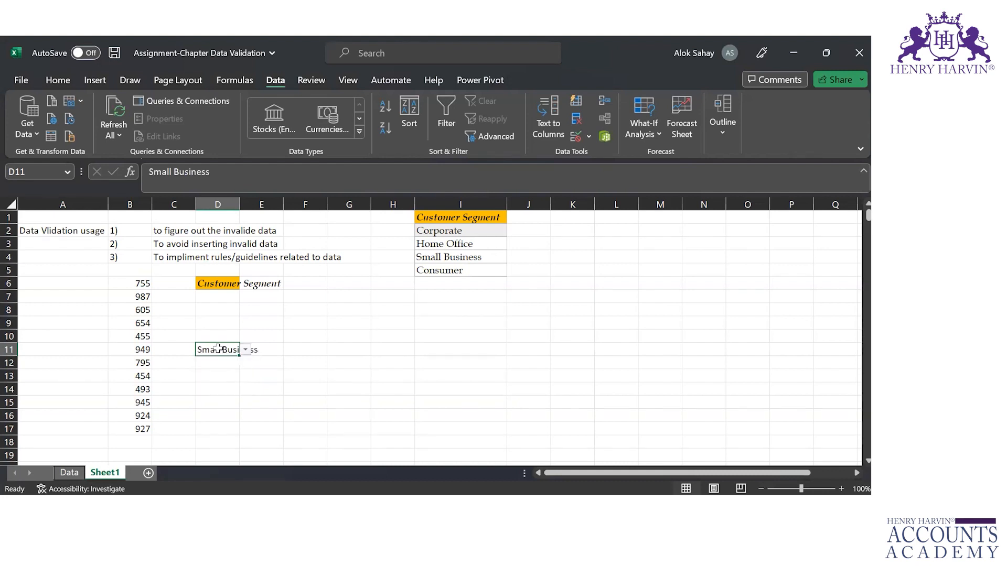
click(219, 295)
click(245, 296)
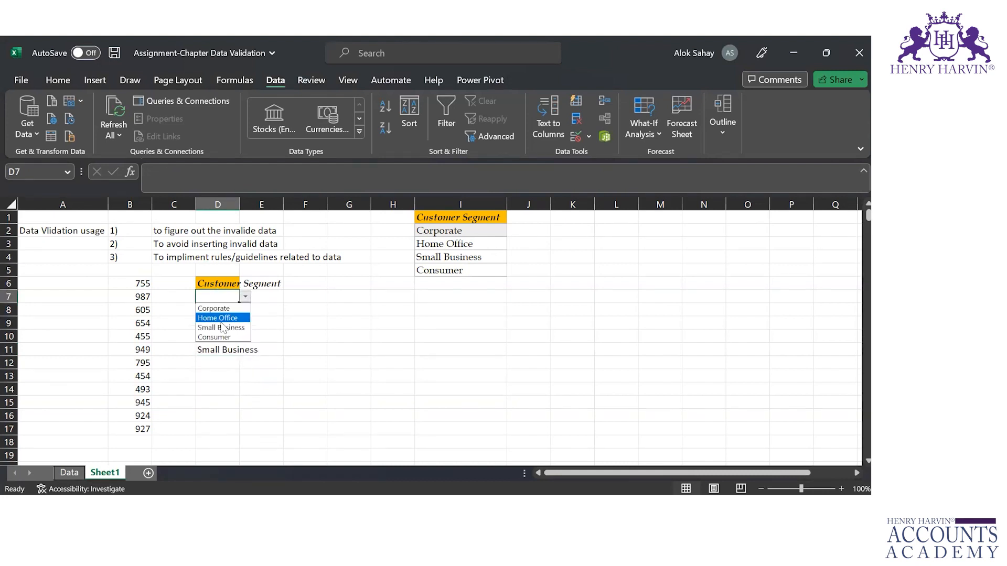
click(220, 327)
Step: Fill D8 with Corporate, D9, D10 and D14 with Home Office, and D12 with Consumer from their drop-down lists
click(218, 311)
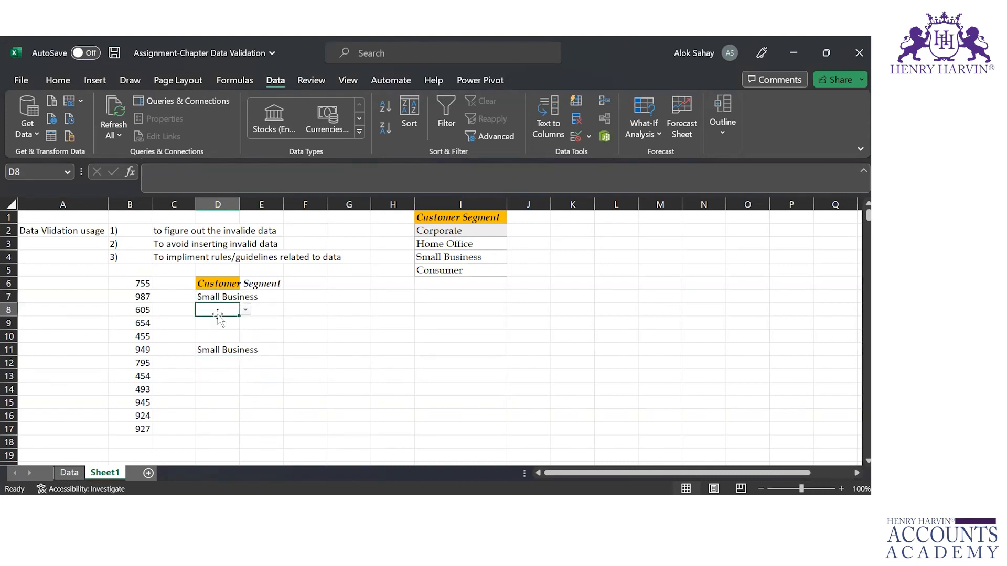
click(245, 311)
click(226, 321)
click(226, 324)
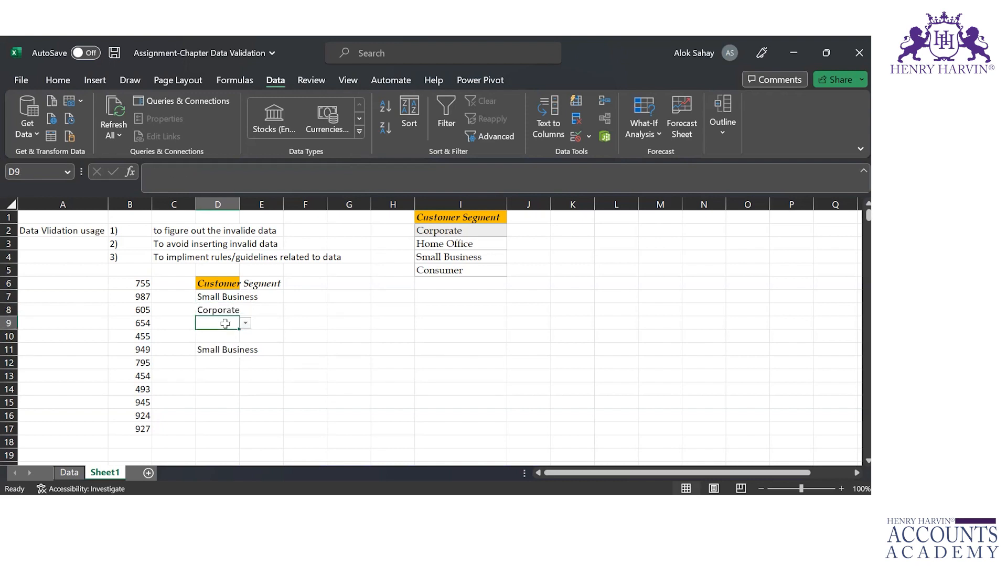
click(245, 323)
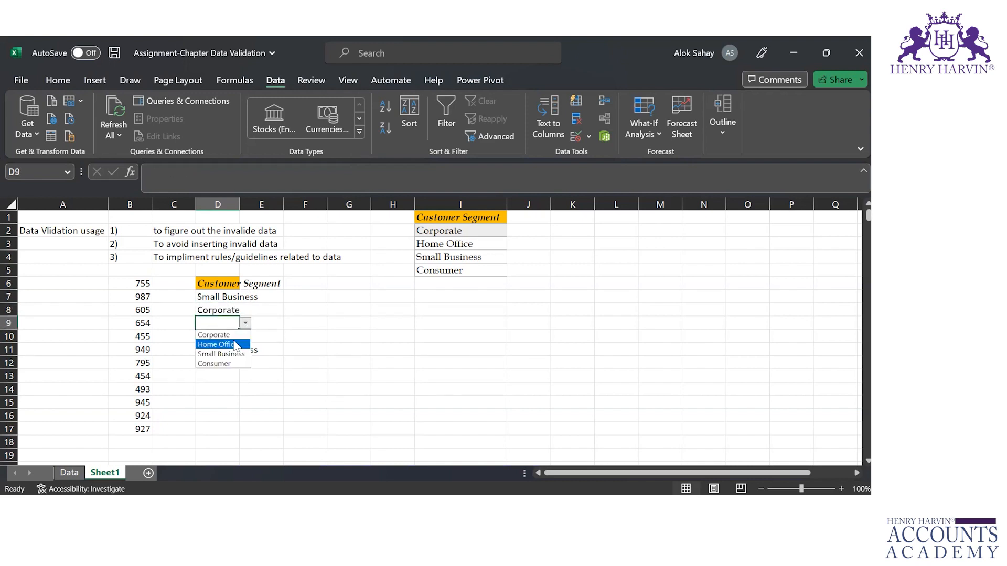
click(220, 344)
click(226, 378)
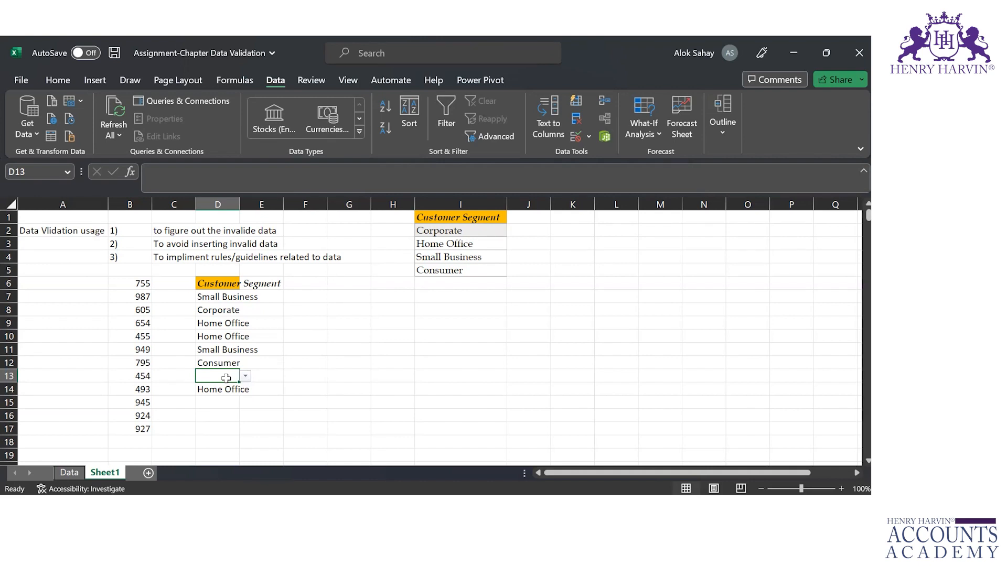
Step: Select the Customer Segment cells D7:D17 and view their data validation settings without changing them
click(210, 297)
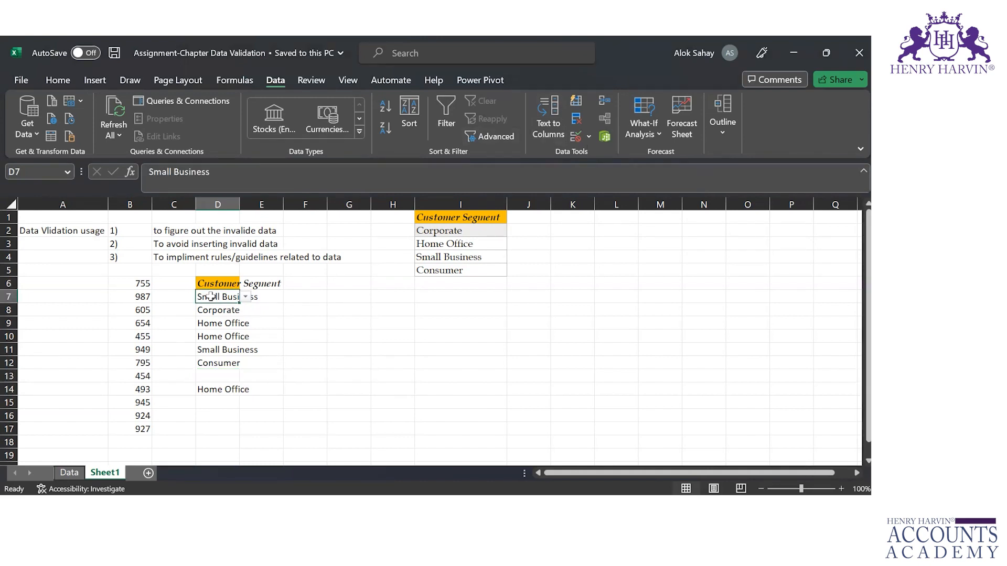
key(shift+Down)
key(shift+Down)
key(shift+Down)
key(shift+Down)
key(shift+Down)
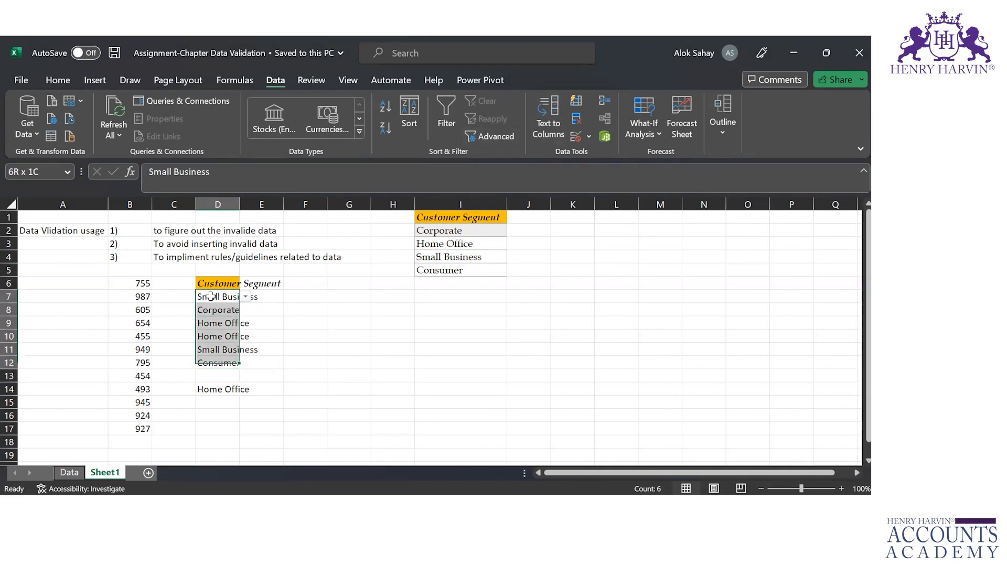
key(shift+Down)
key(shift+Down)
key(shift+Down)
key(shift+Down)
key(shift+Down)
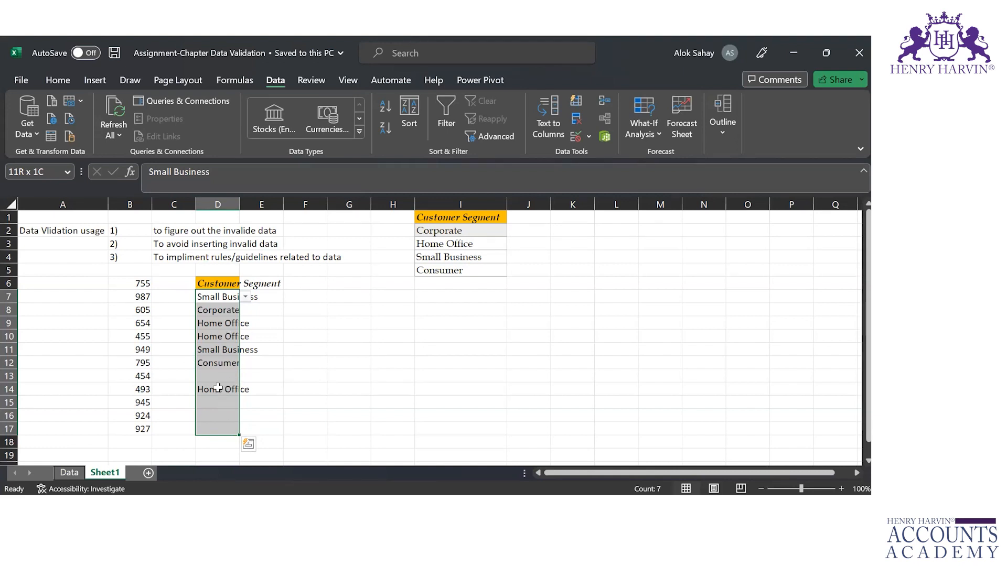
click(576, 138)
key(Escape)
Step: Examine the Date, Time and Text length validation criteria for B6:B17, including the comparison options, and leave without applying them
click(132, 285)
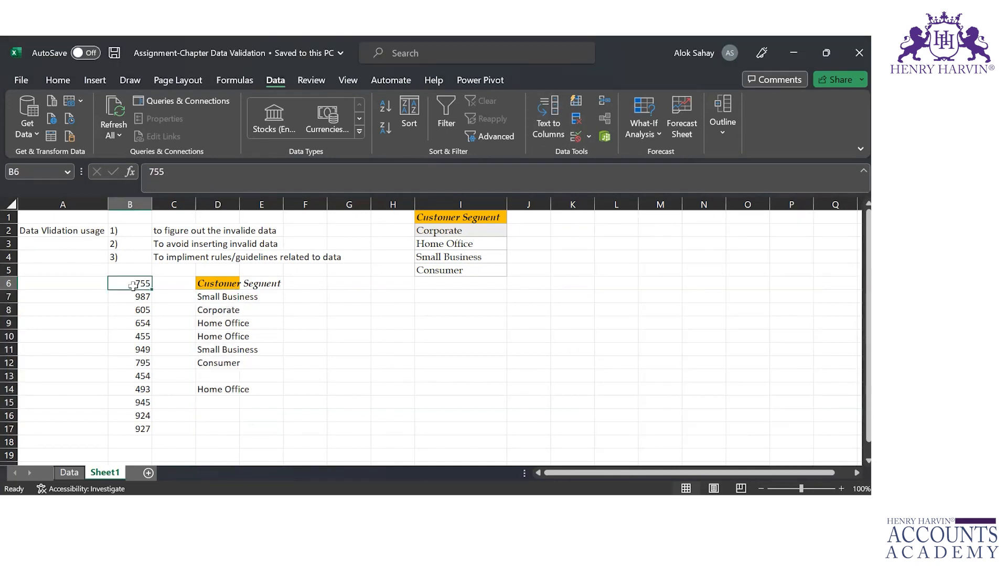
drag(132, 285, 138, 429)
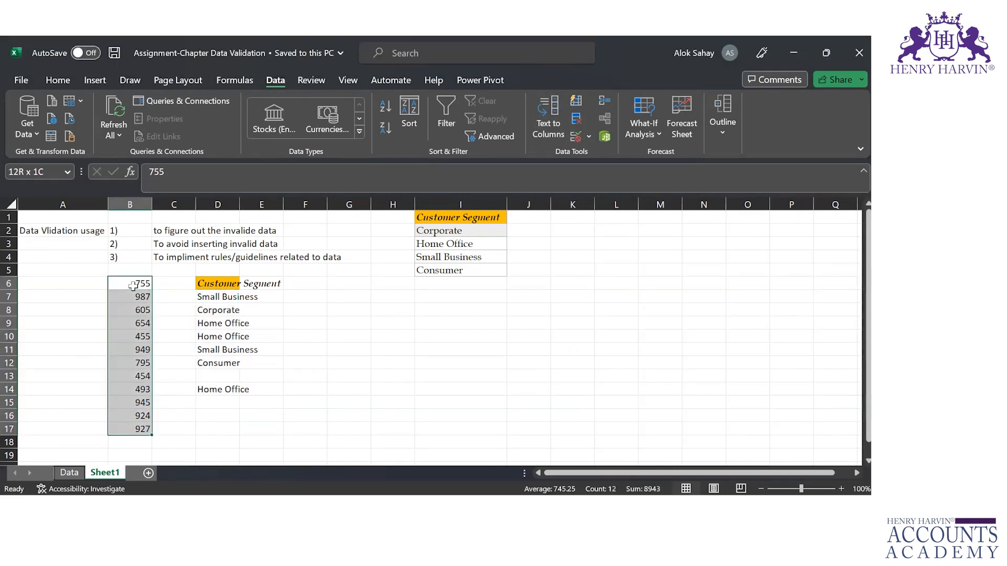
click(576, 138)
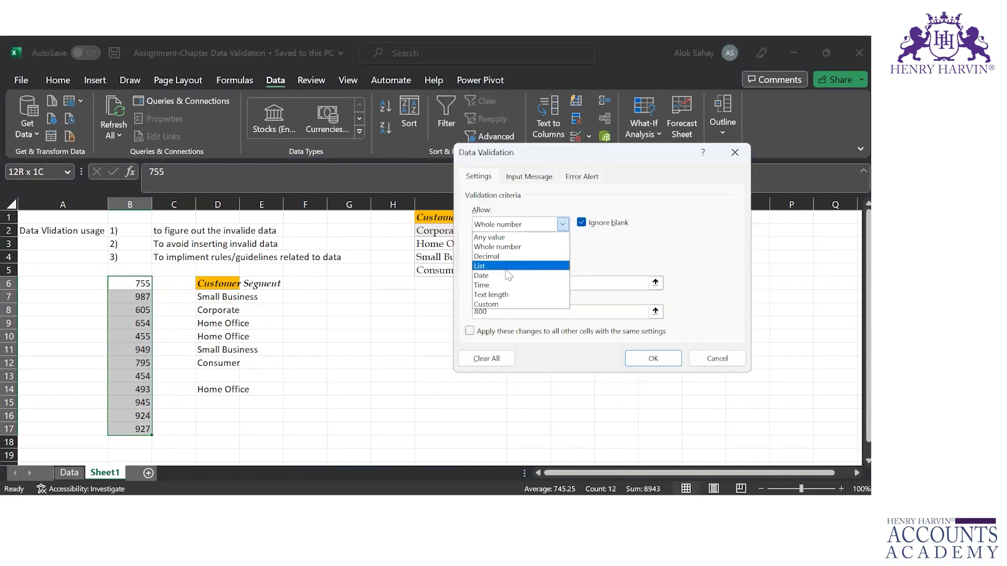
click(506, 275)
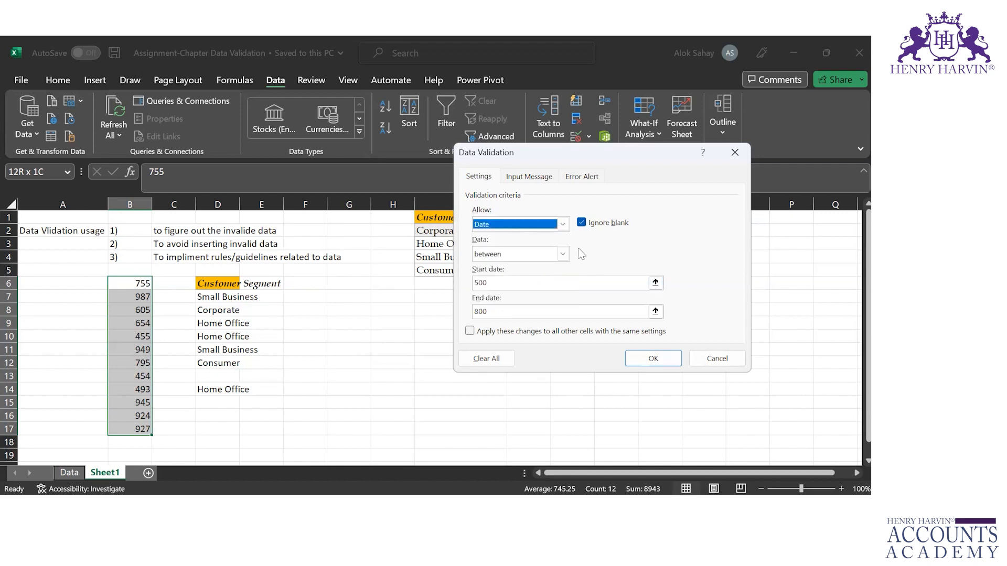
click(563, 254)
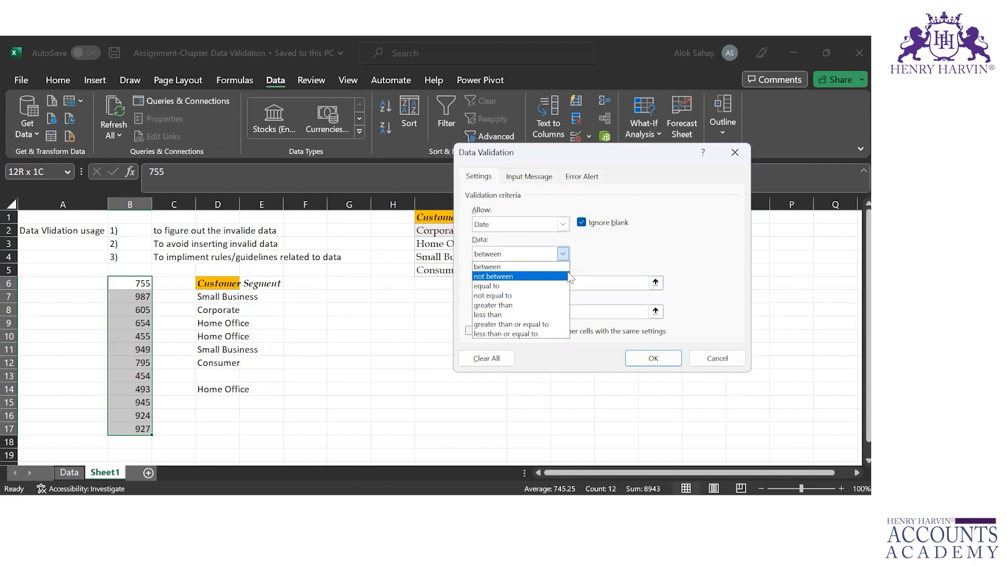
click(562, 253)
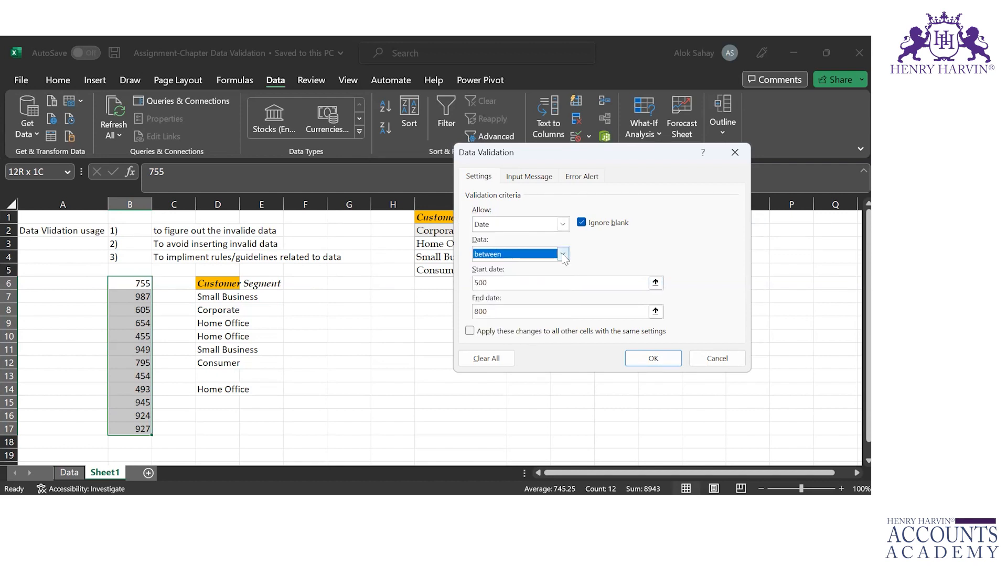
click(562, 225)
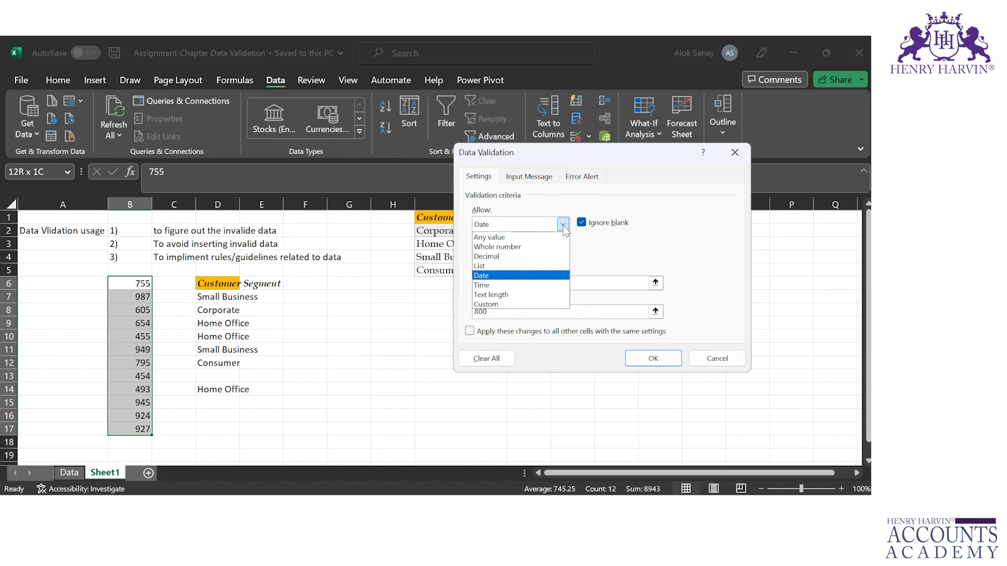
click(502, 286)
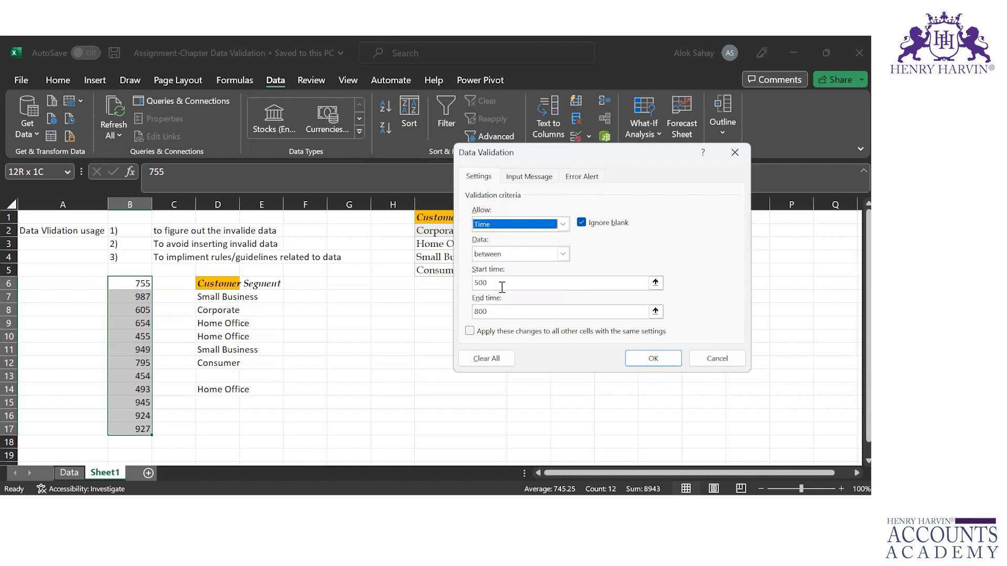
click(565, 226)
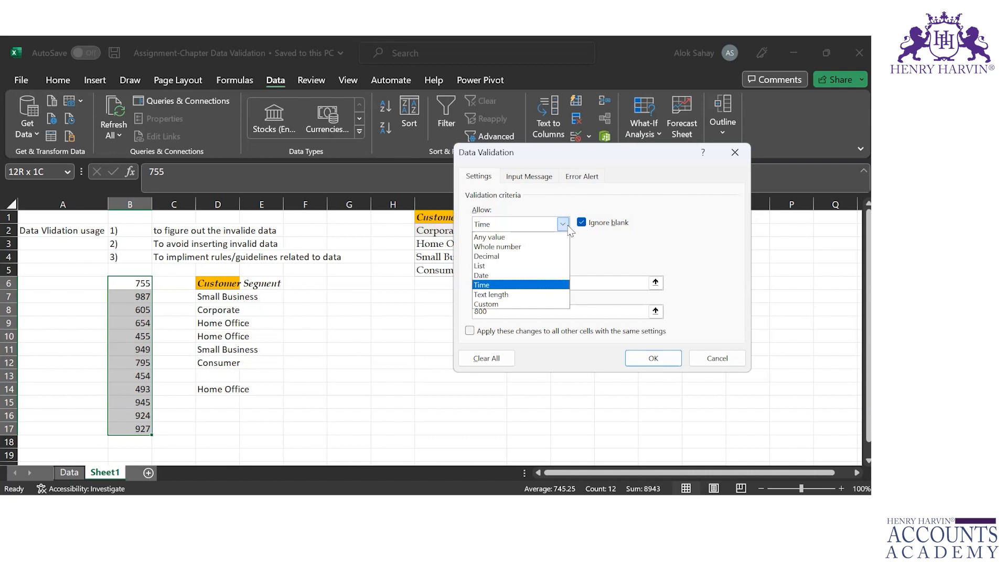
click(506, 296)
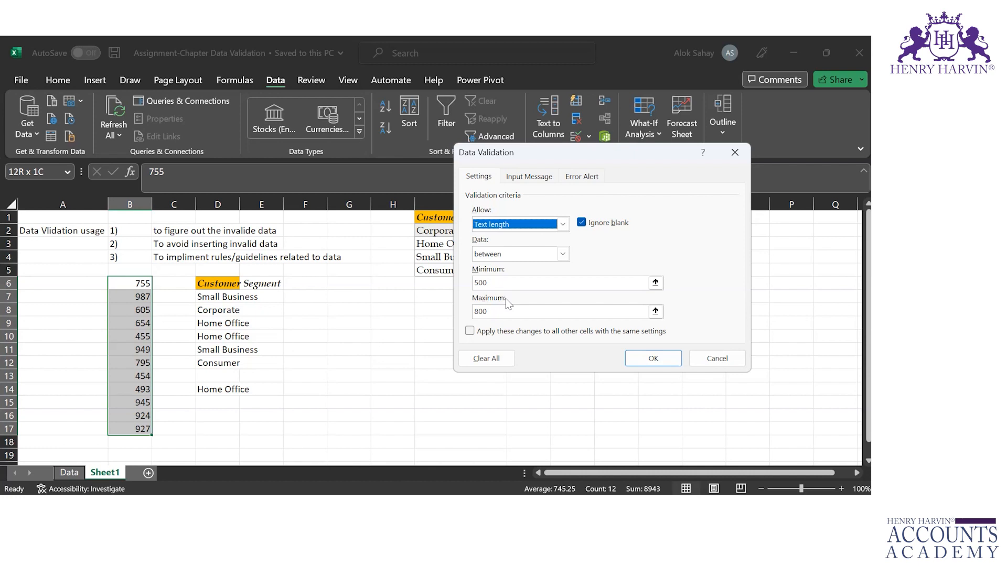
click(716, 358)
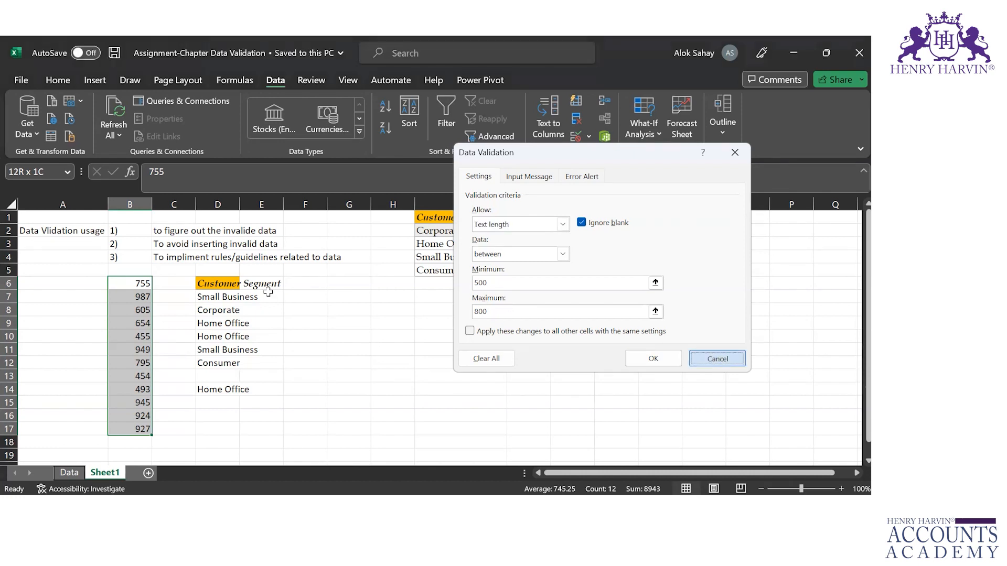
Step: Apply a text length validation rule to A6:A13 allowing between 4 and 8 characters
click(82, 294)
drag(79, 286, 80, 363)
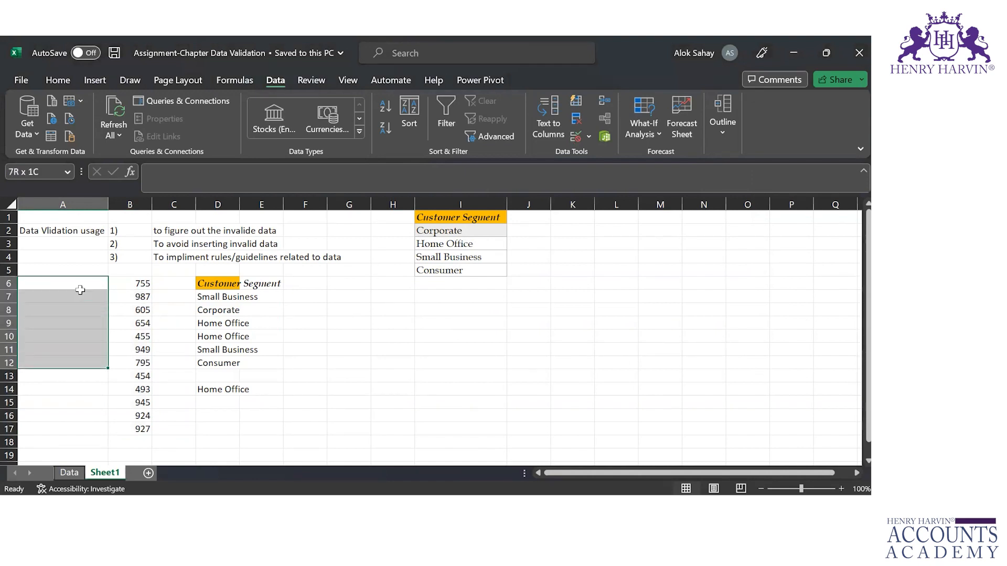
key(shift+Down)
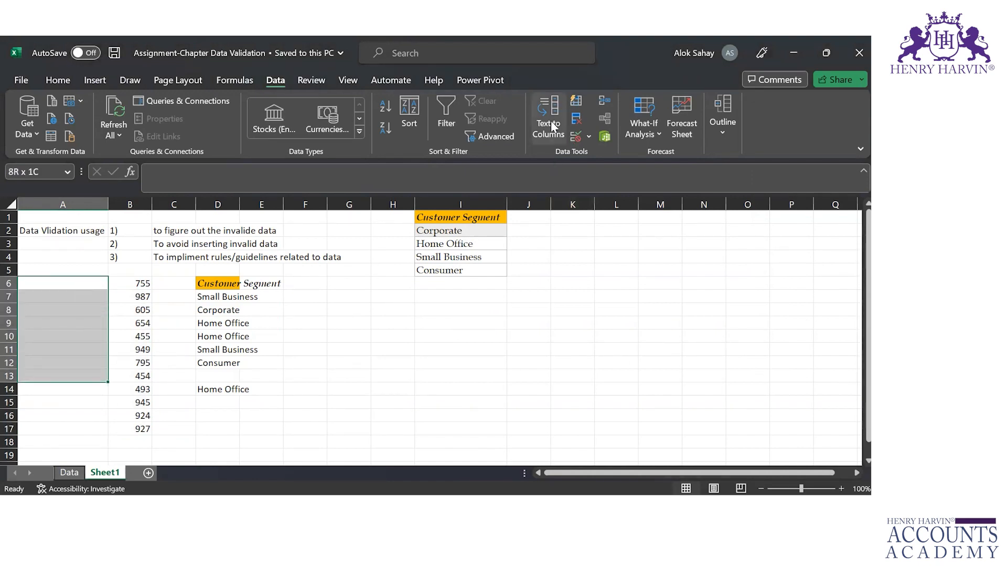
click(571, 140)
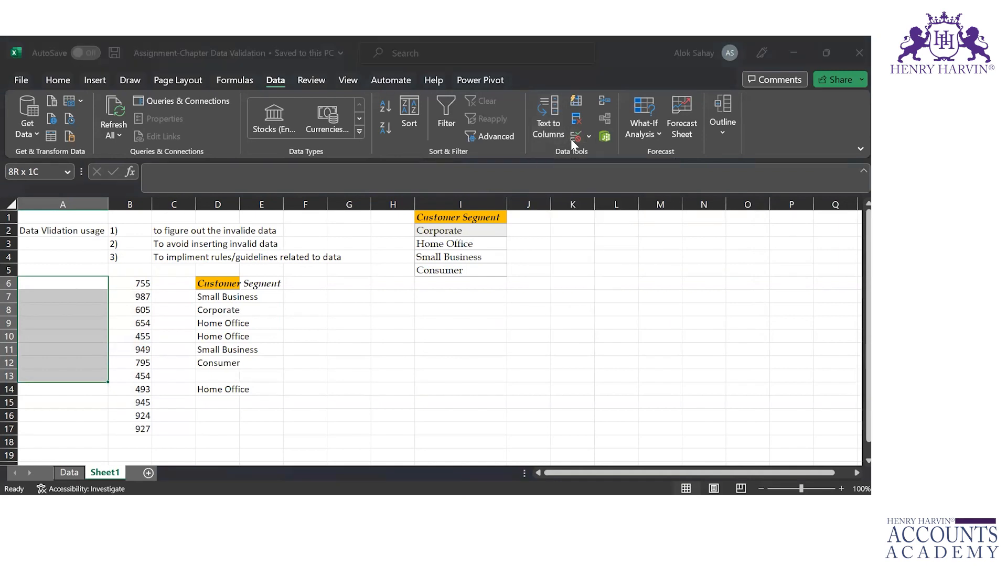
click(561, 225)
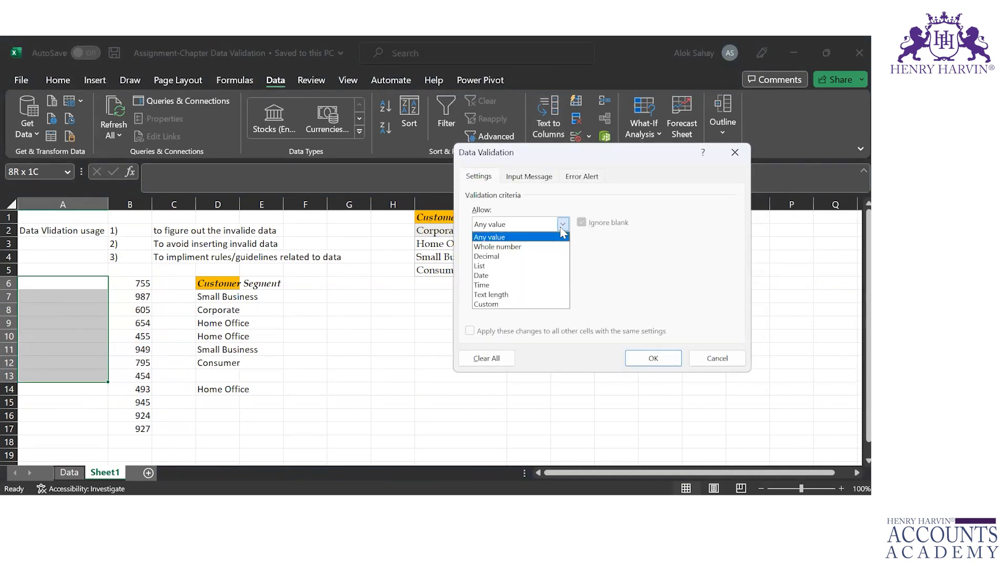
click(507, 296)
click(526, 281)
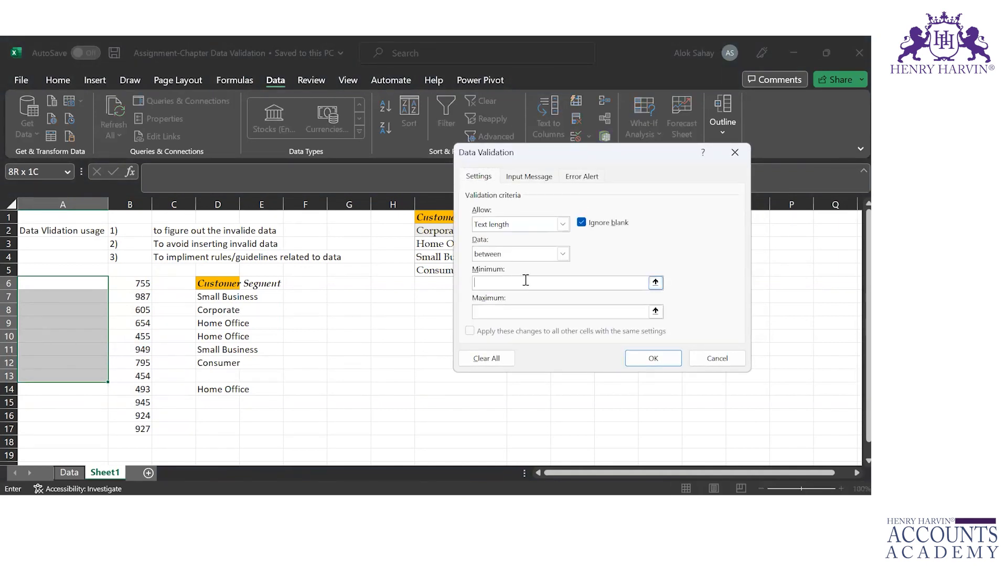
text(4)
click(521, 311)
text(8)
click(668, 360)
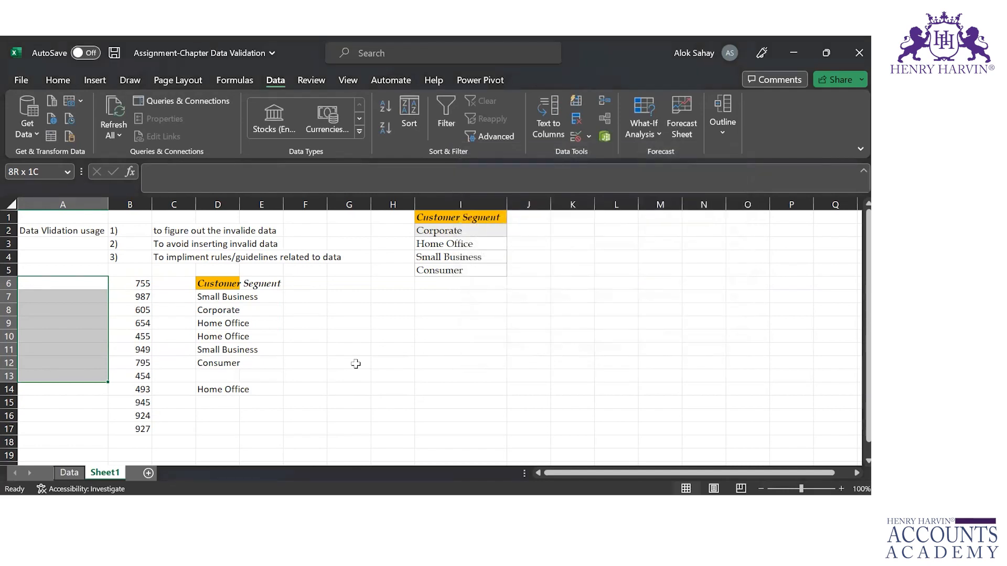
Step: Test the text length rule in A6 by entering qwe, and retry with qwer
text(qwe)
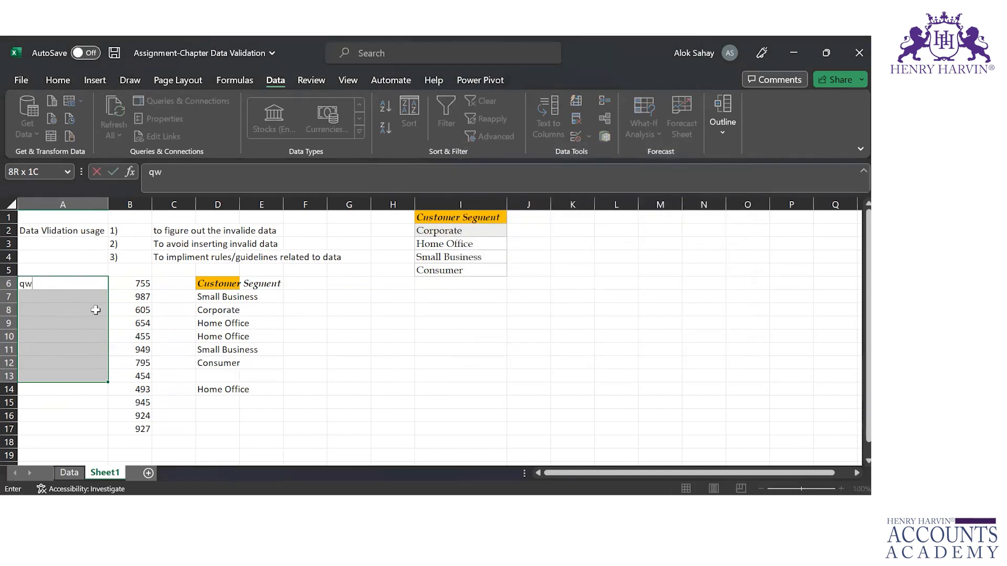
key(Return)
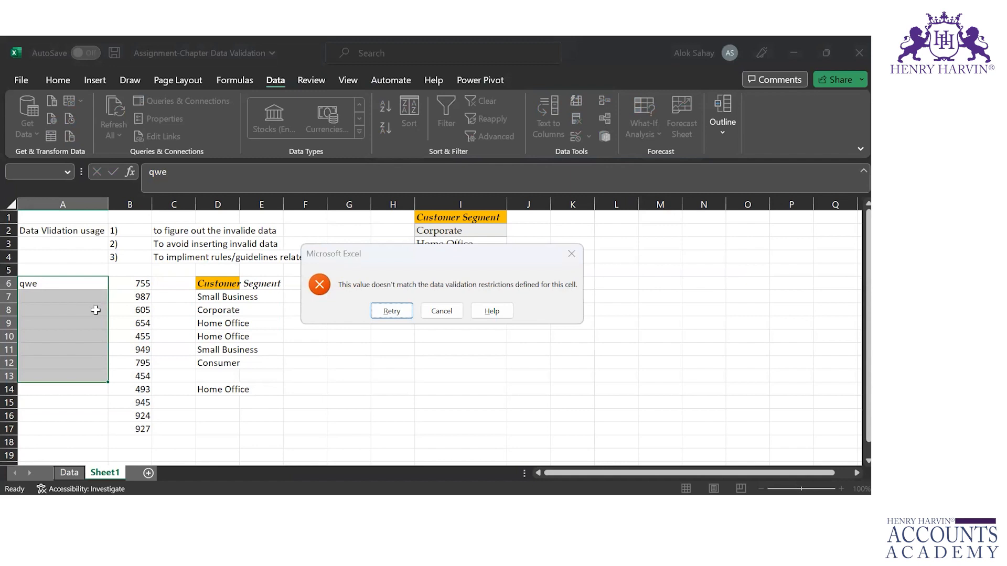
key(Return)
text(qw)
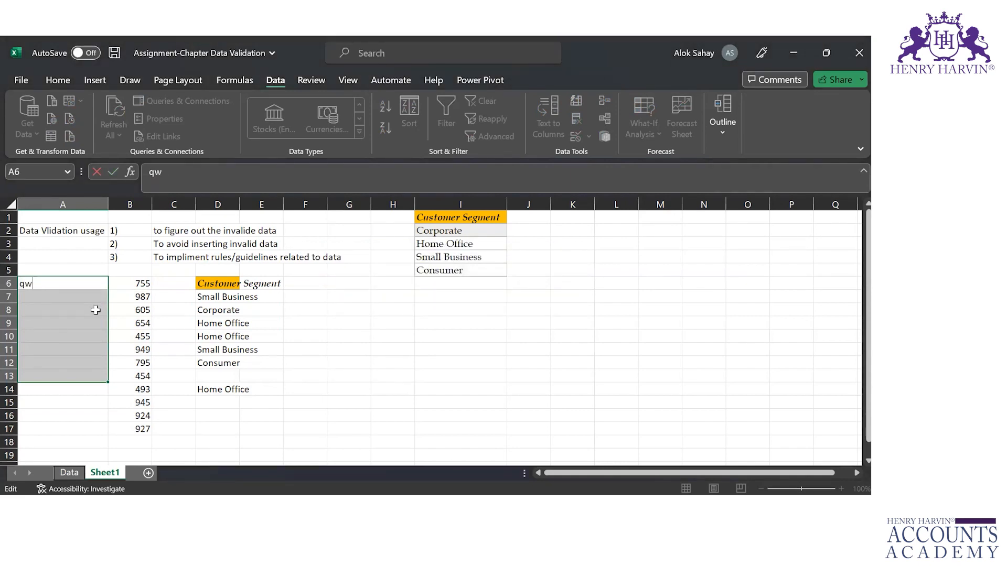
text(er)
key(Return)
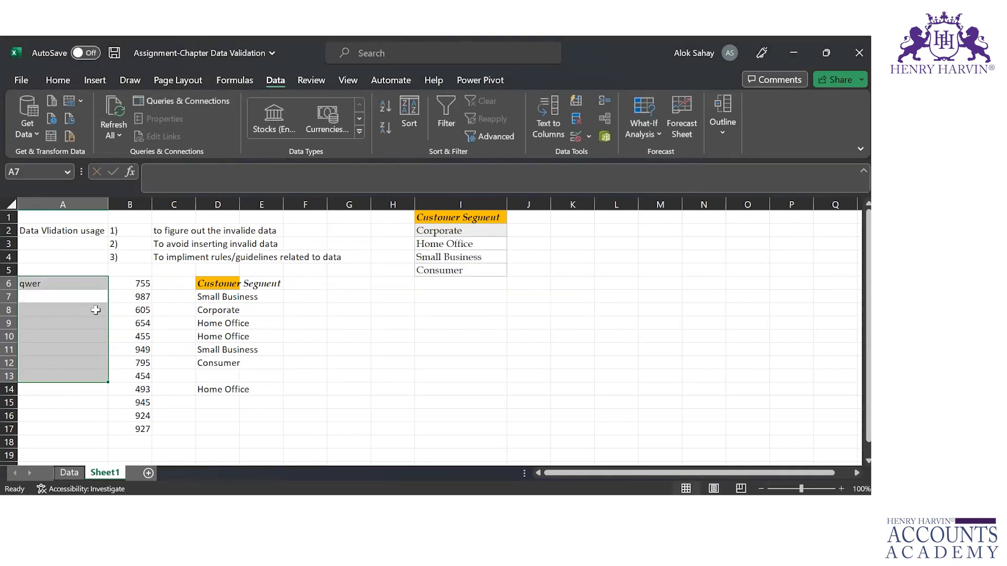
Step: Test the text length rule in A7 by entering asdfghjkl, and abandon the entry
text(asdfghjkl)
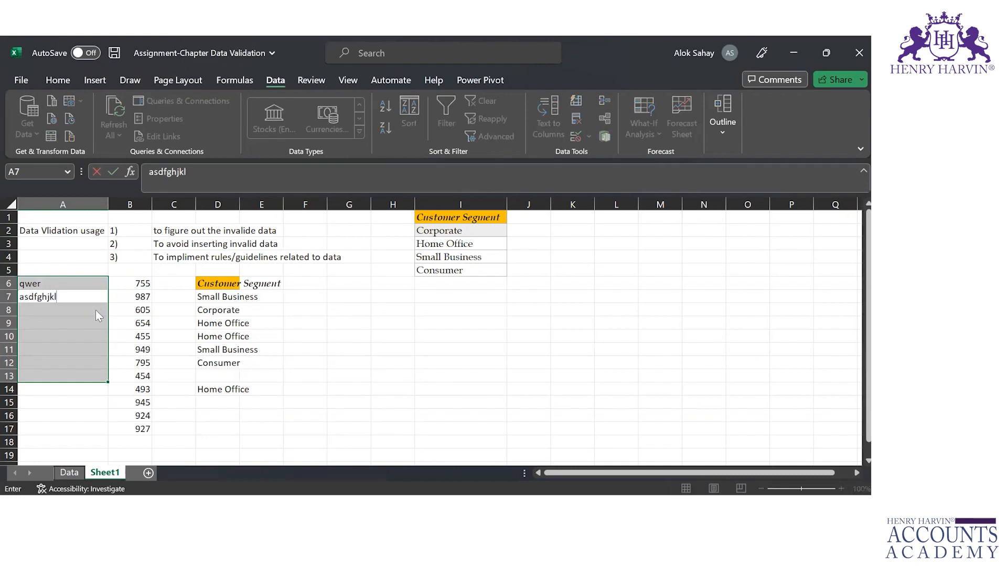
key(Return)
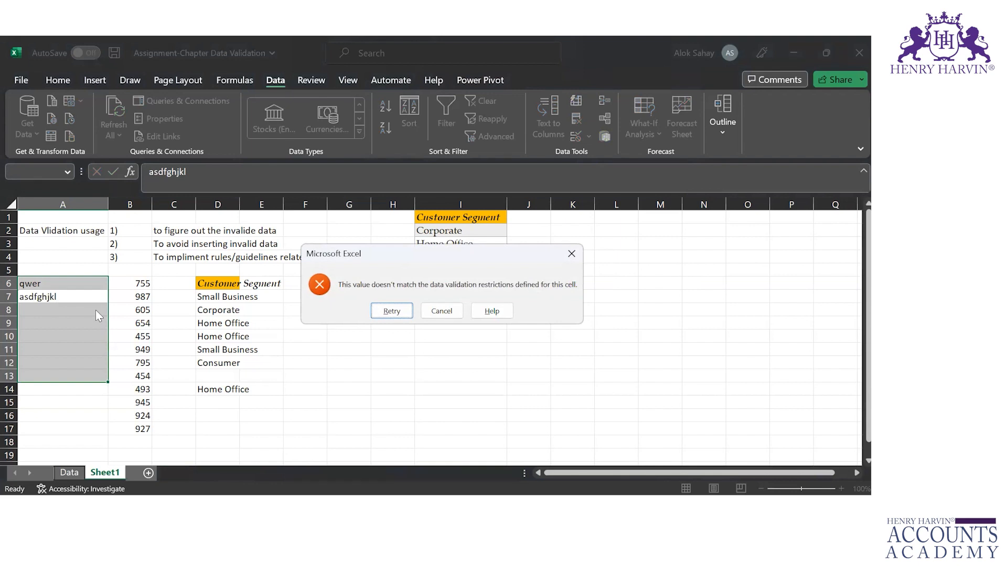
key(Return)
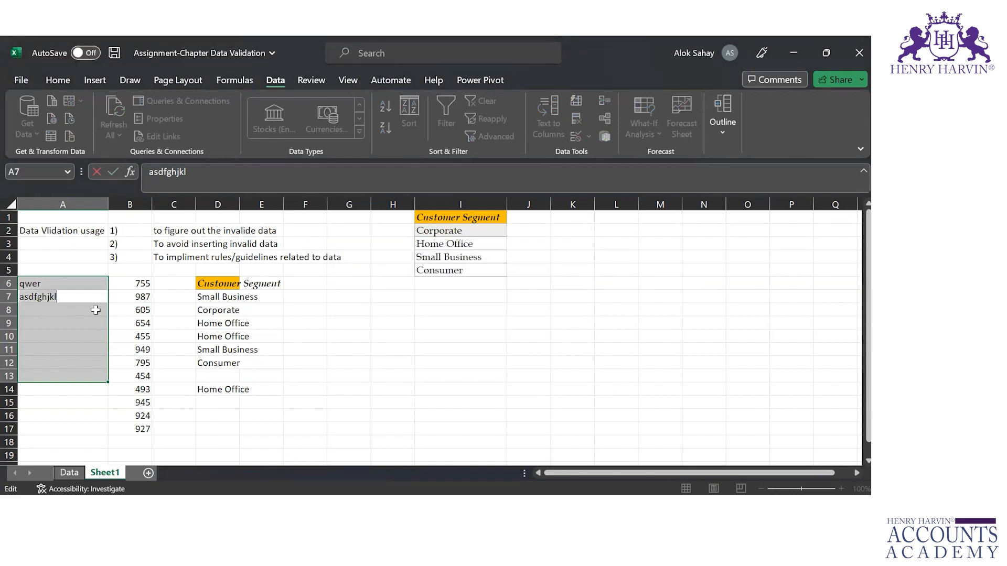
key(Escape)
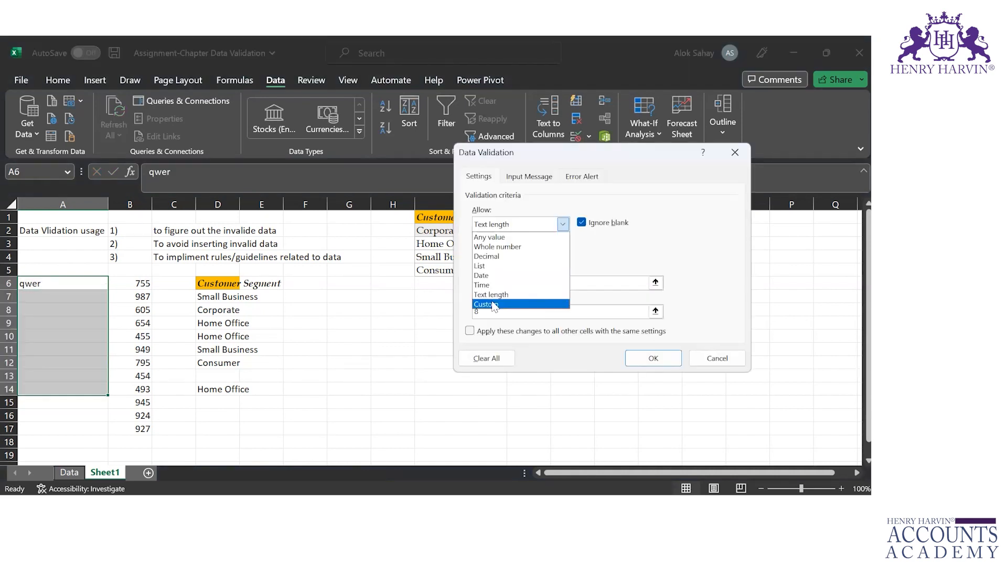
Step: Examine the Custom validation criterion and its formula field for A6:A14, and leave without applying it
click(493, 305)
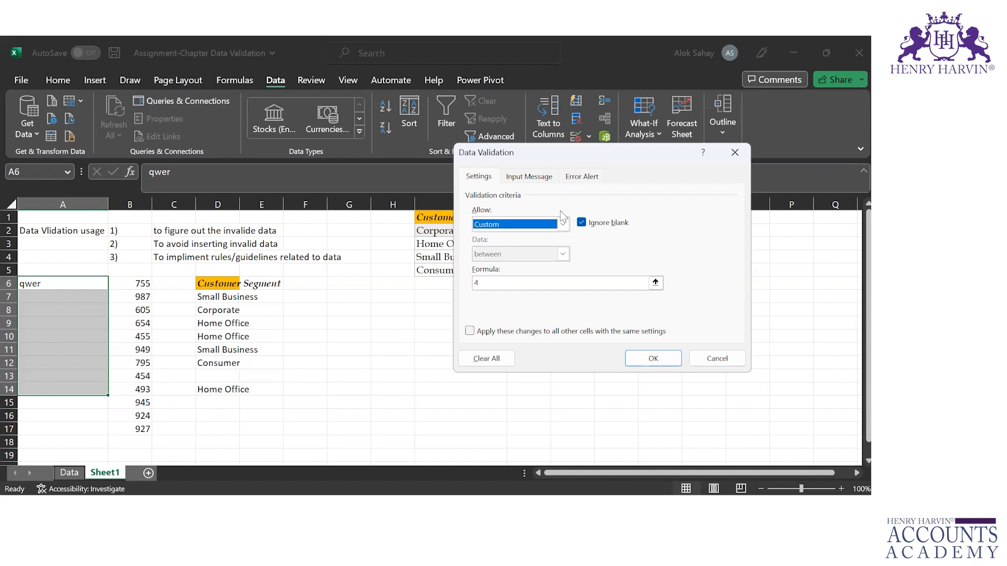
click(563, 224)
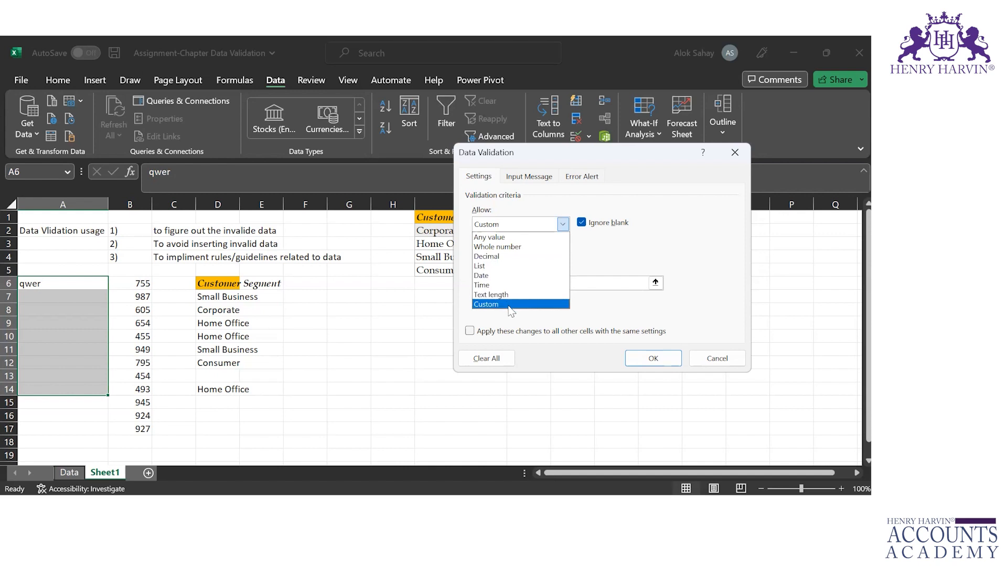
click(615, 258)
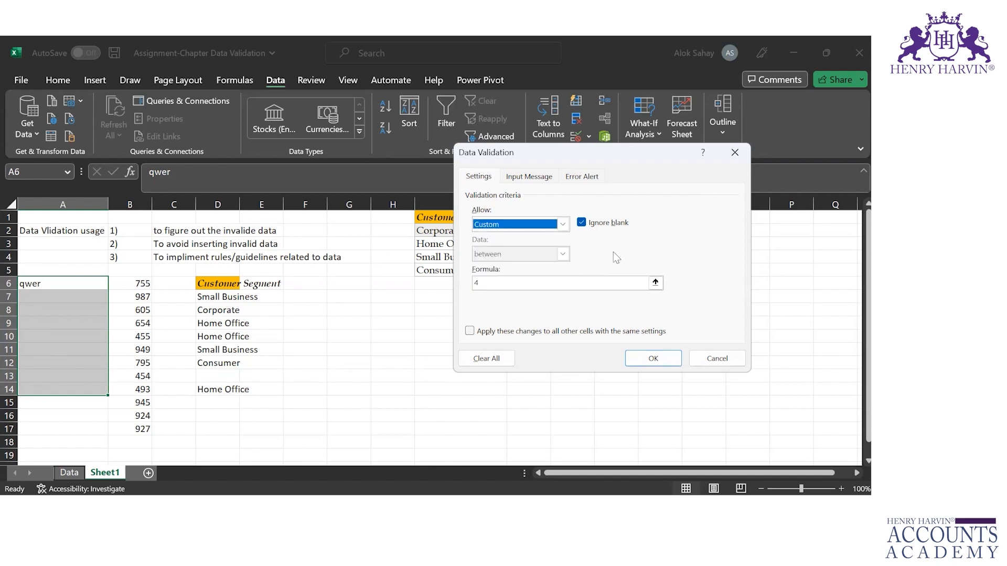
click(507, 284)
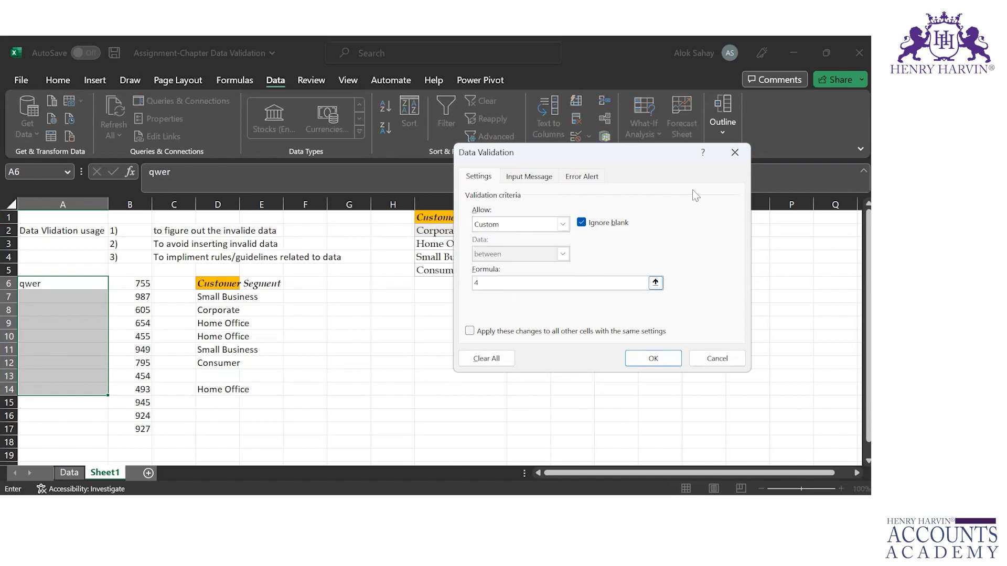
click(735, 152)
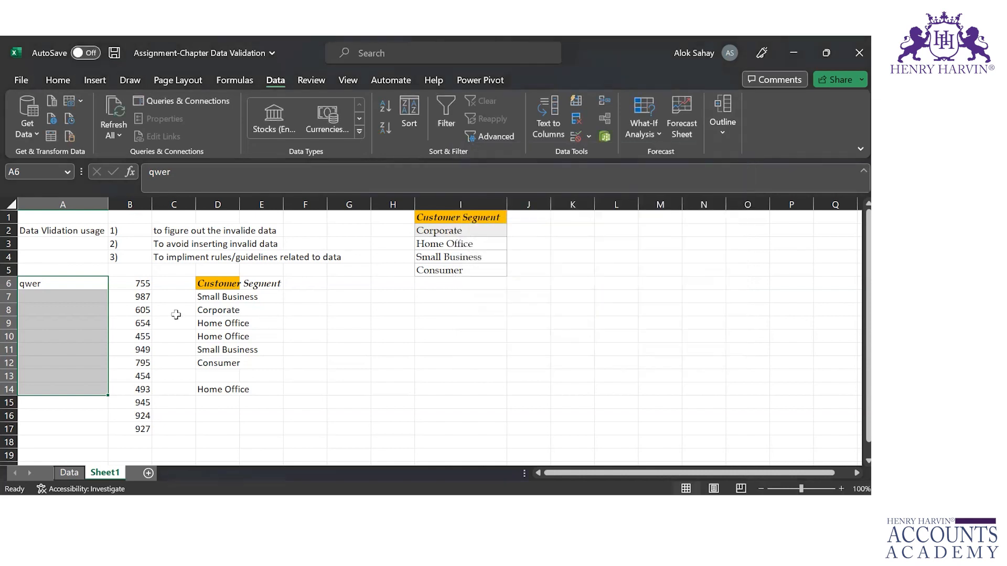
click(126, 285)
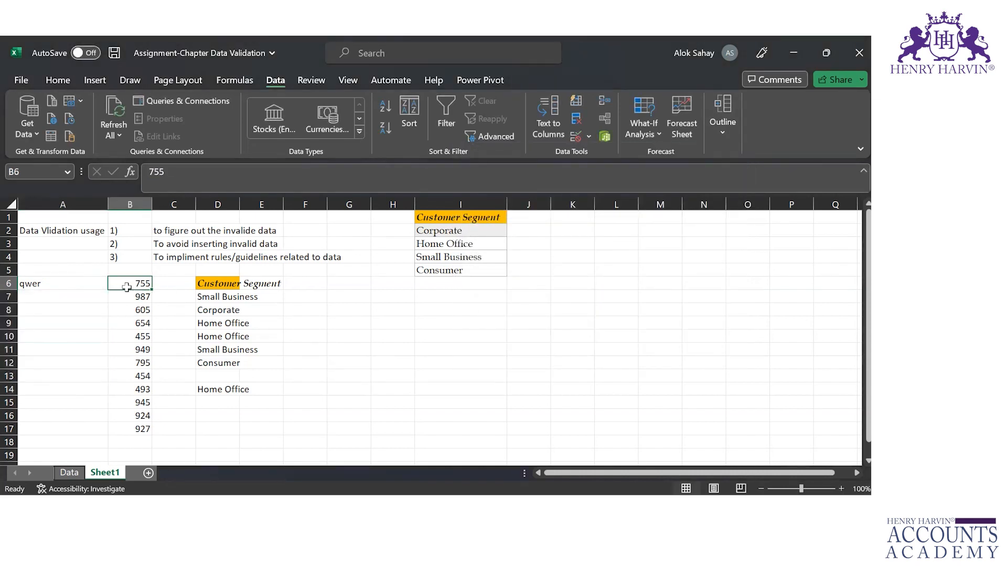
key(ctrl+shift+Down)
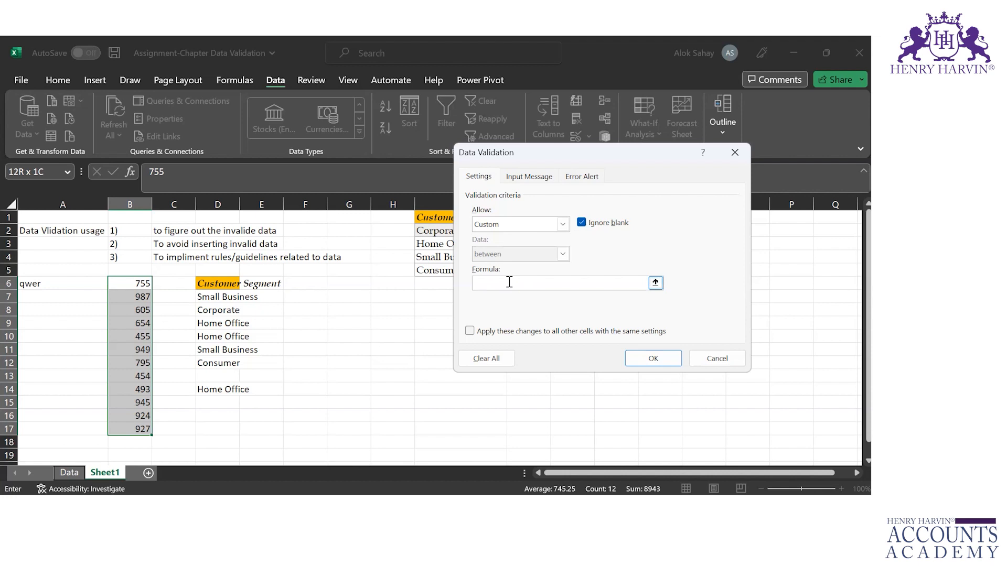
key(Escape)
Step: Start a COUNTIF formula in G7 to view its arguments, and leave the cell without entering it
click(353, 292)
text(=countif)
key(Tab)
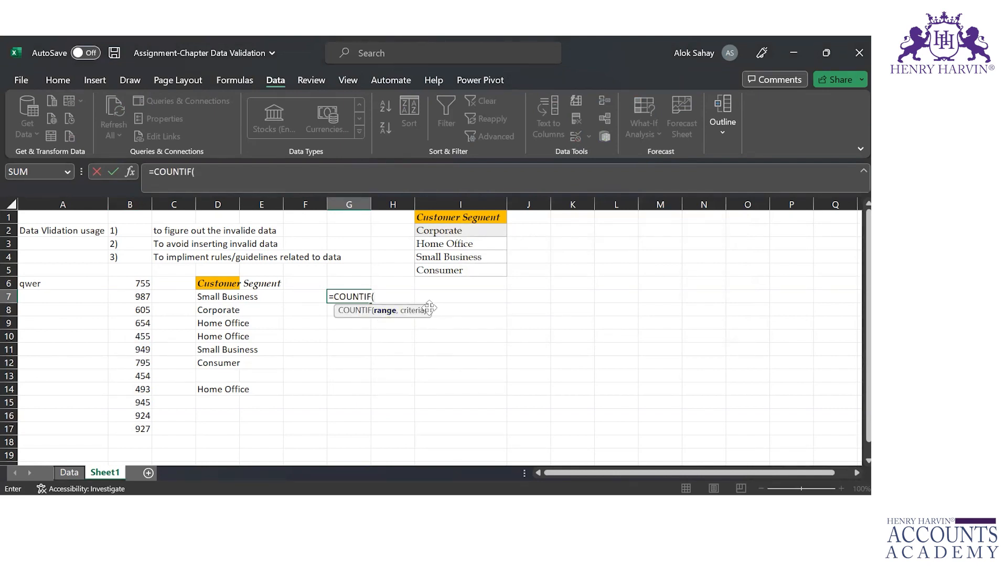
key(Escape)
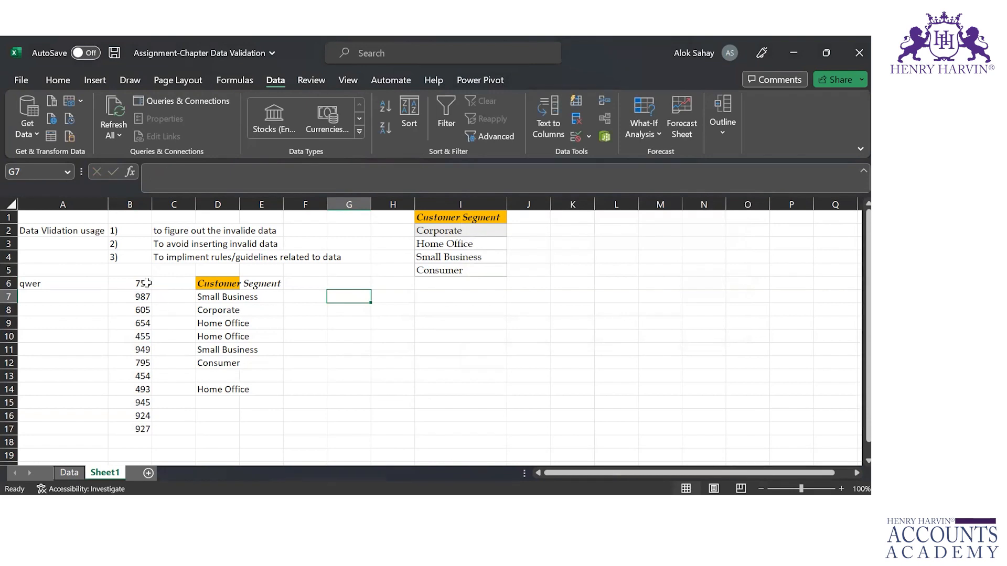
Step: Open data validation for B6:B17 and change the allowed criterion to Custom
click(147, 283)
key(ctrl+shift+Down)
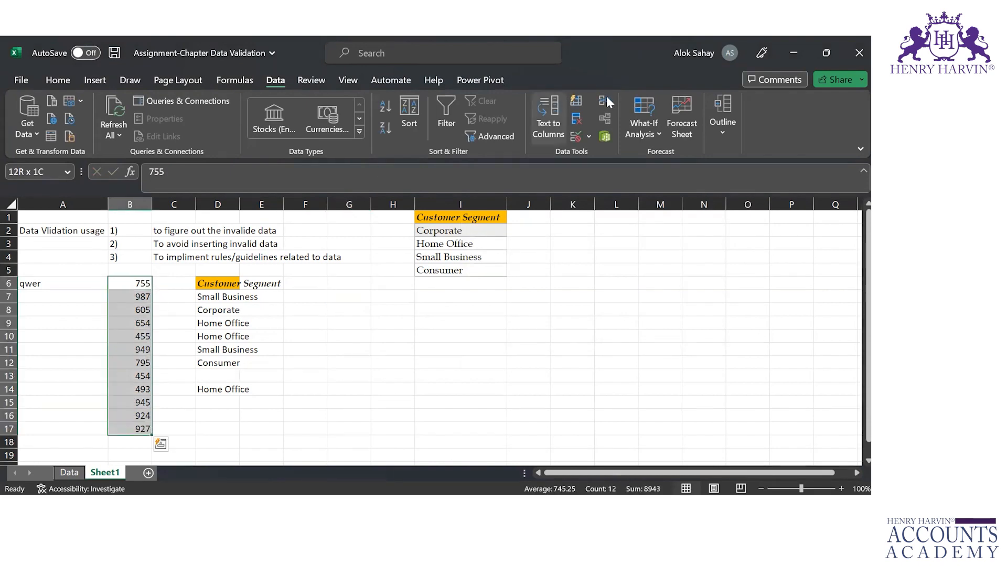
click(574, 138)
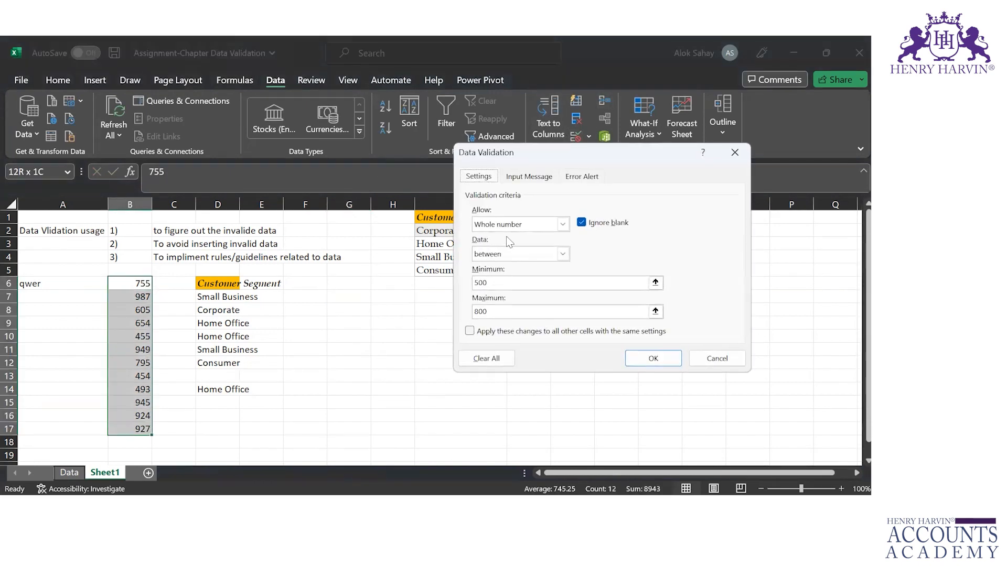
click(562, 224)
click(512, 310)
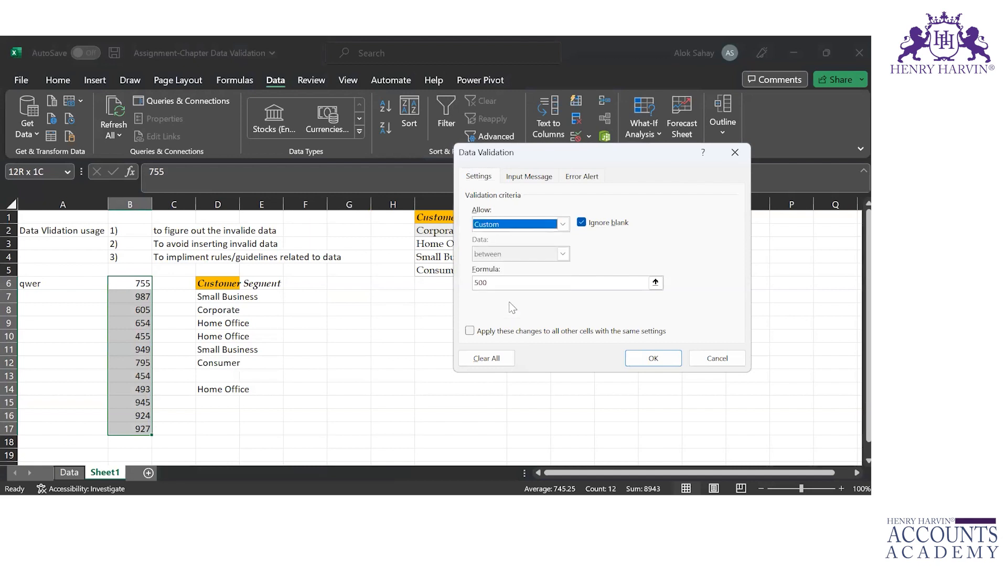
Step: Replace the validation formula's contents with the start of a COUNTIF over the absolute range $B$6:$B$17
click(500, 286)
key(BackSpace)
key(BackSpace)
key(BackSpace)
text(=)
click(127, 284)
key(BackSpace)
key(BackSpace)
text(countif()
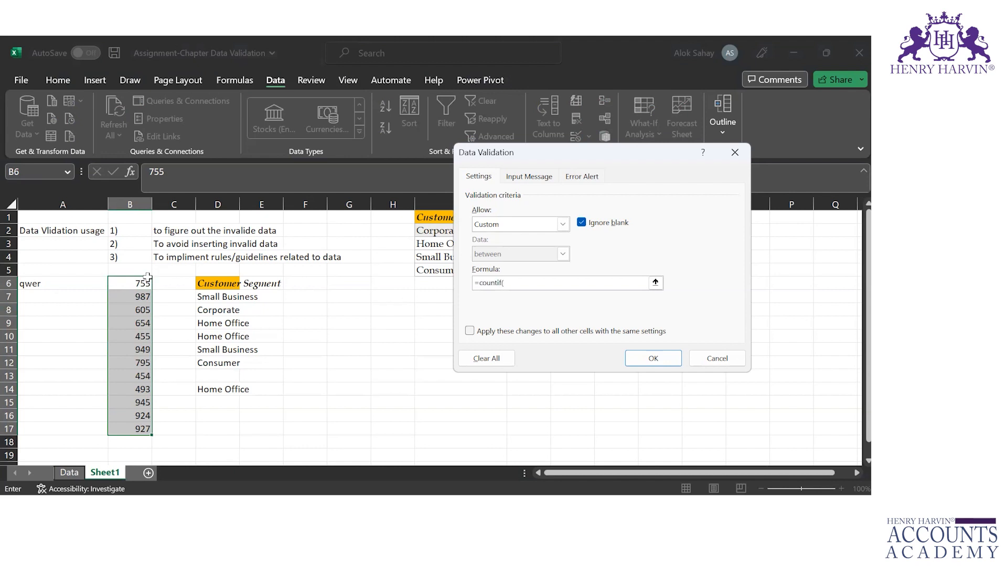
click(130, 282)
key(ctrl+shift+Down)
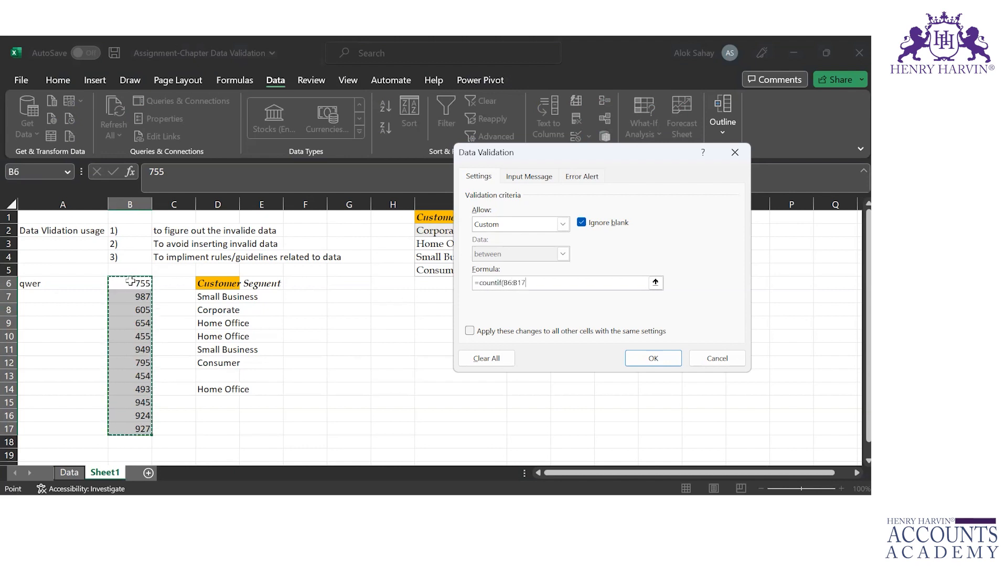
key(F4)
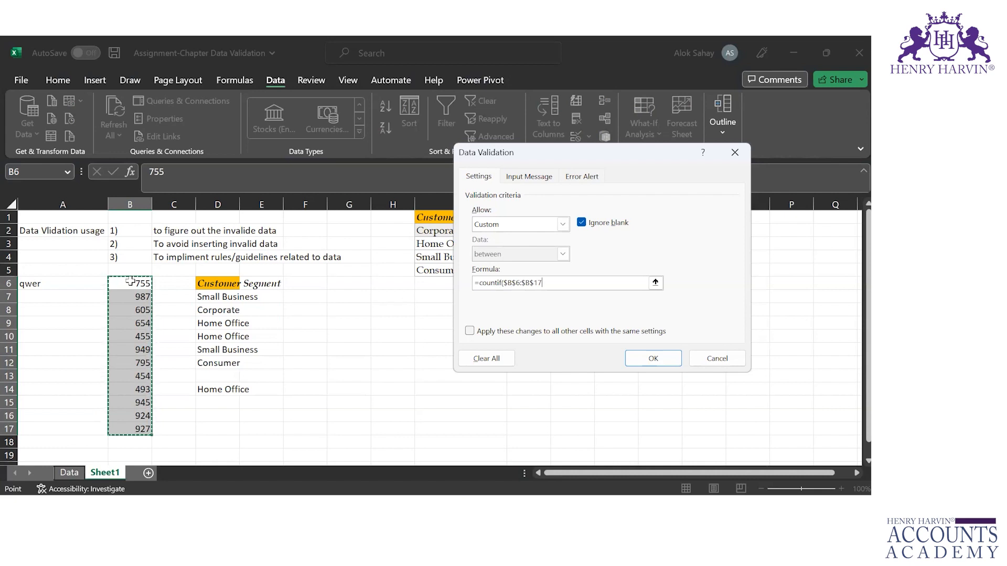
Step: Complete the validation formula as =countif($B$6:$B$17,B6)=1 and apply the rule
text(,)
click(130, 282)
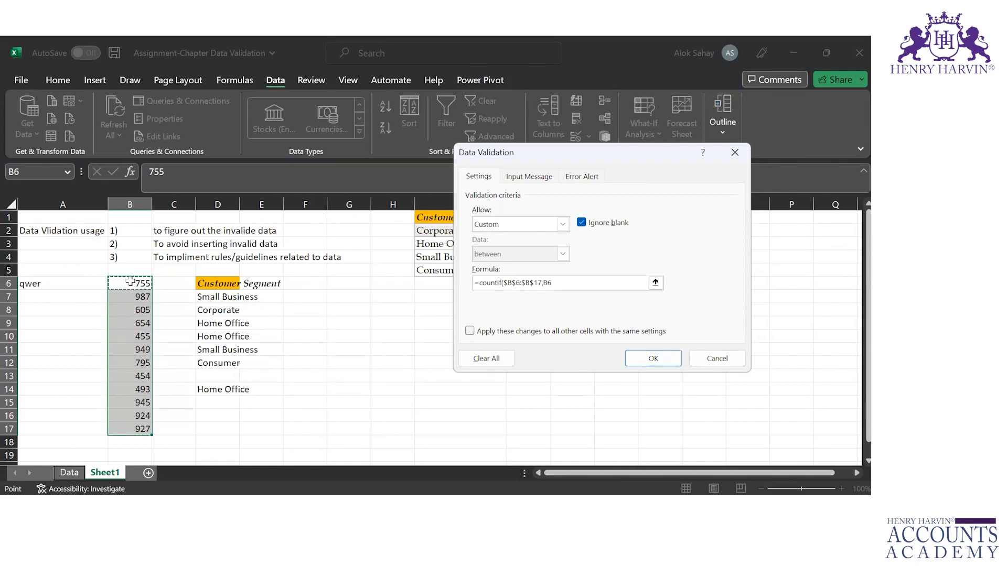
text())
text(=)
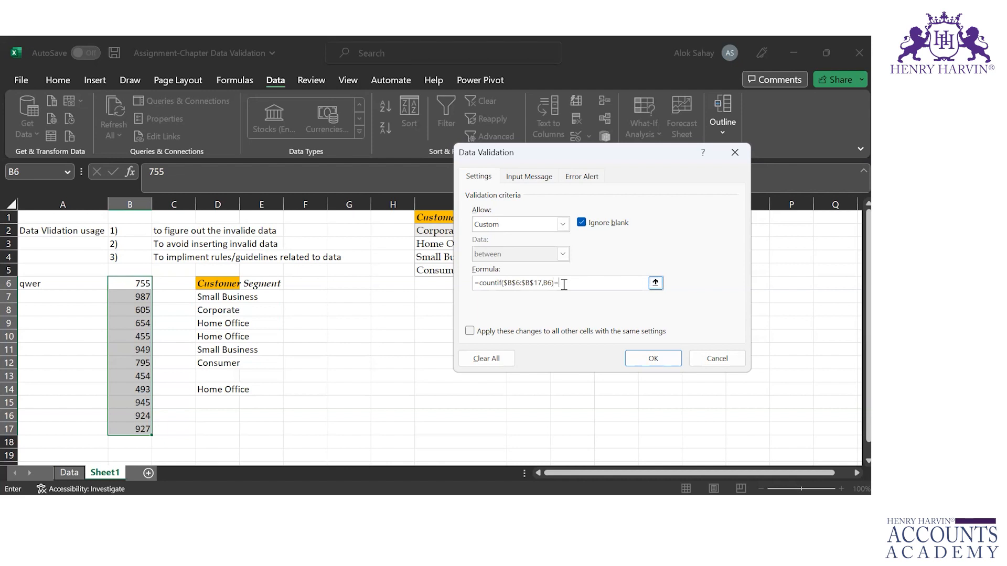
text(1)
text(1)
click(653, 358)
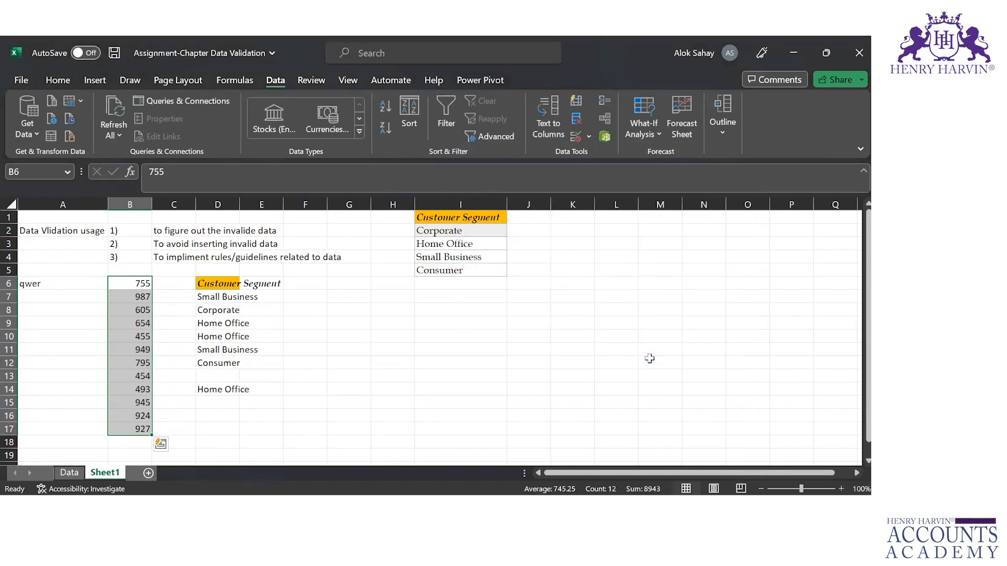
Step: Test the no-duplicates rule by entering 455 in B13, and accept the value despite the alert
click(139, 379)
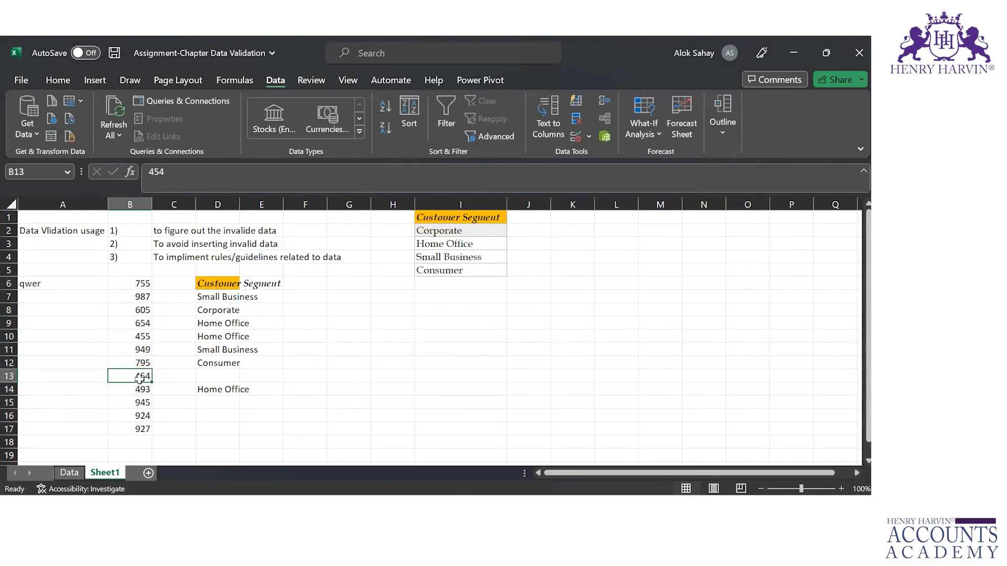
text(455)
key(Return)
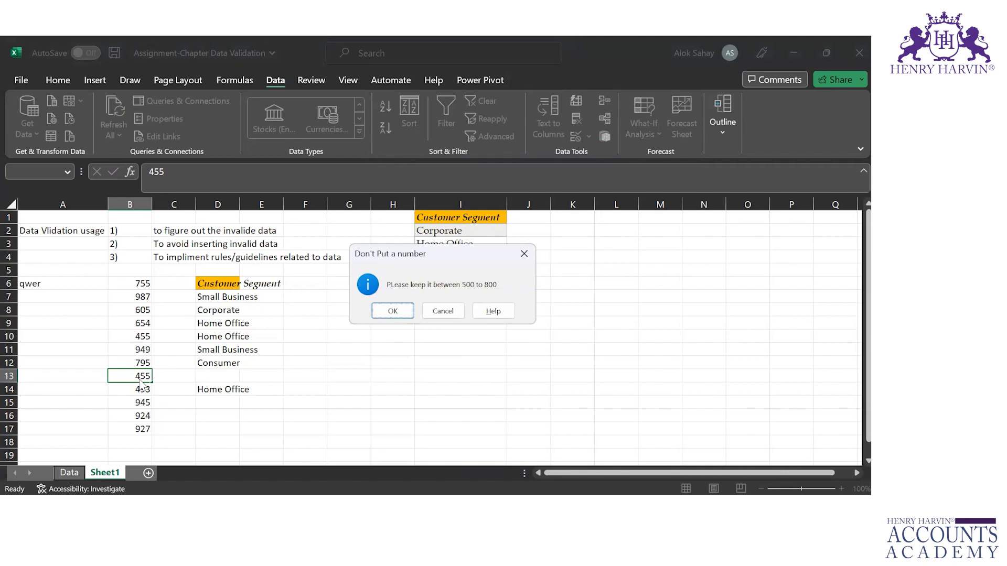
key(Return)
Step: Reopen the data validation for B6:B17 and set the error alert style to Stop
key(Up)
key(Up)
key(Up)
key(Up)
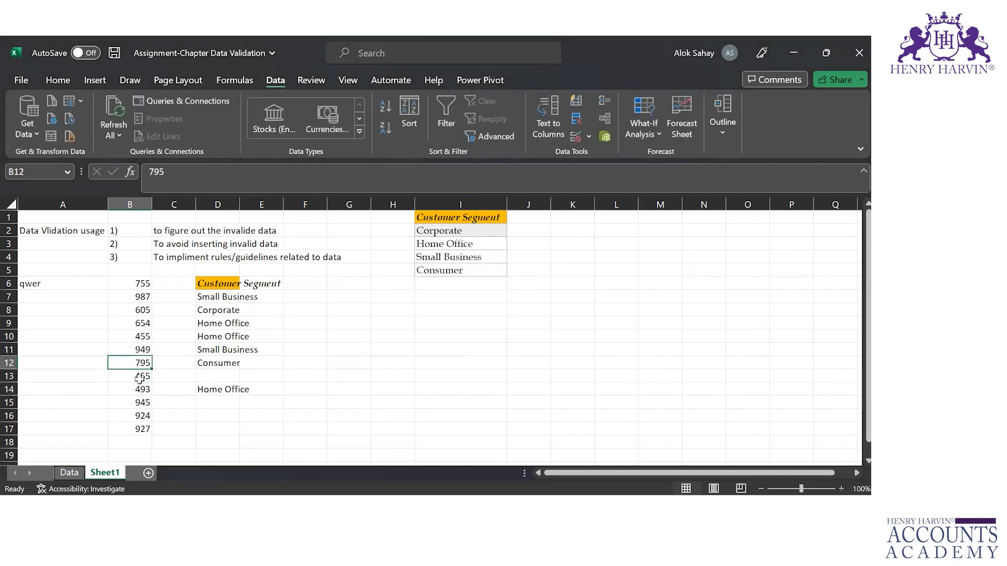
key(Up)
key(Up)
key(Up)
key(Up)
key(ctrl+shift+Down)
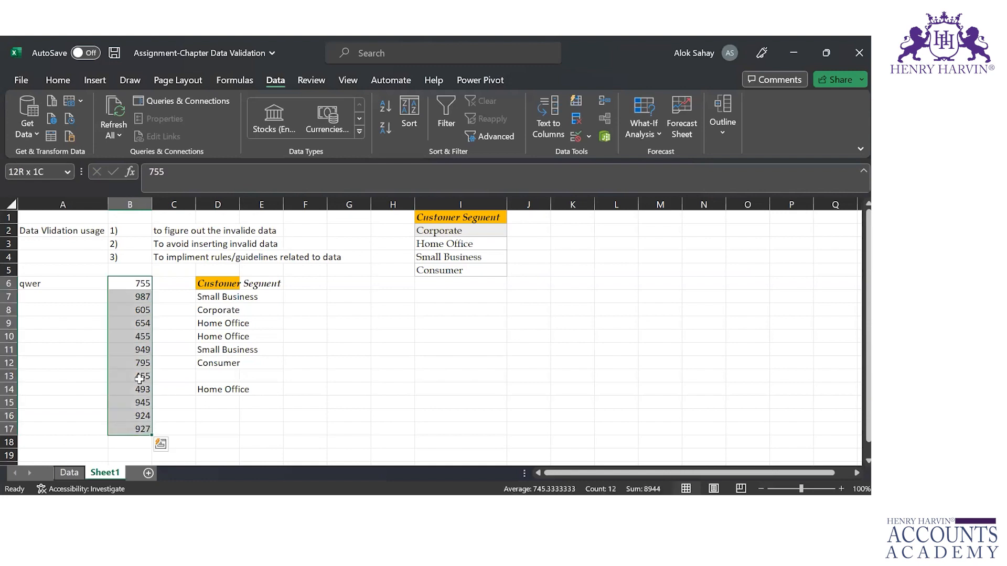
click(576, 136)
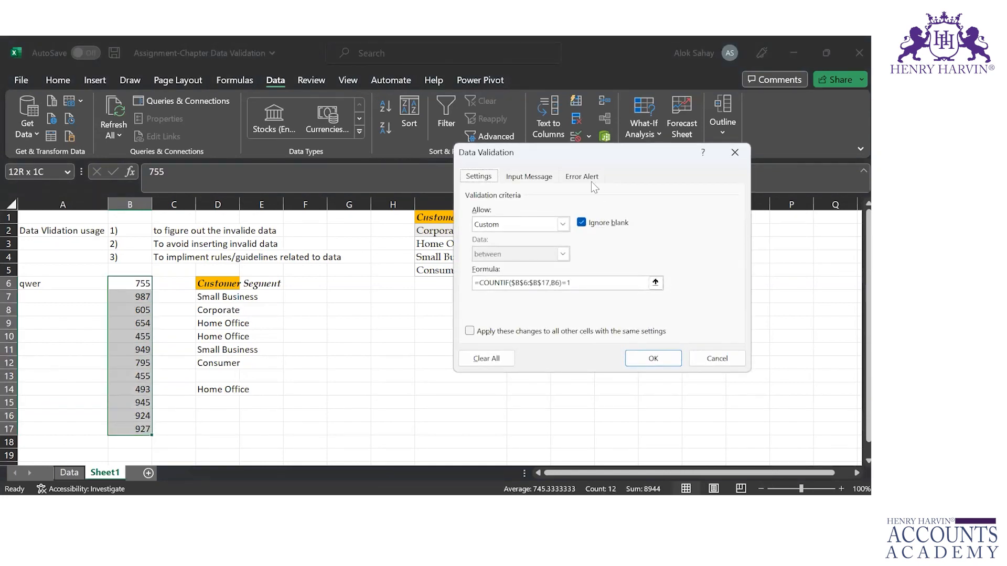
click(583, 176)
click(579, 244)
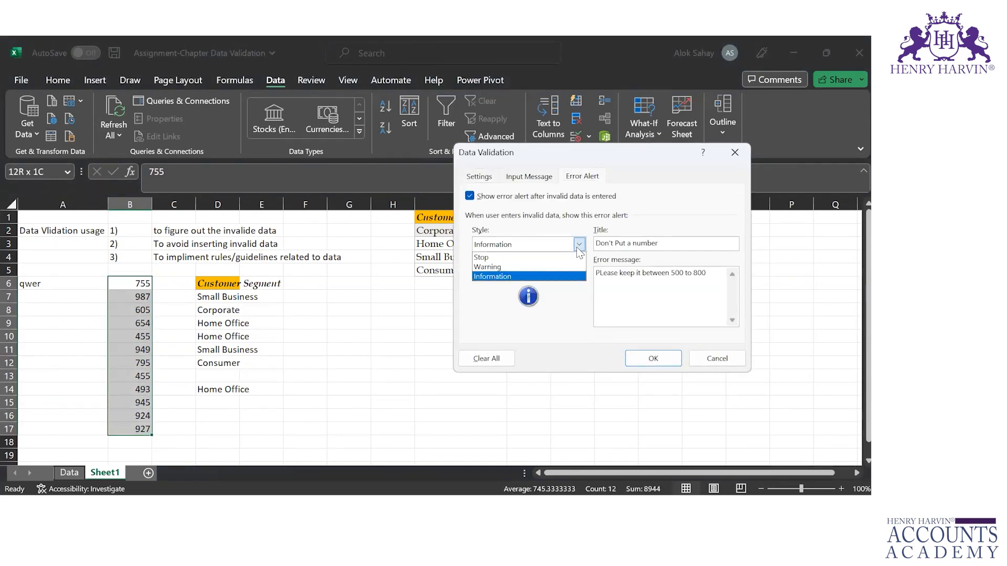
click(544, 259)
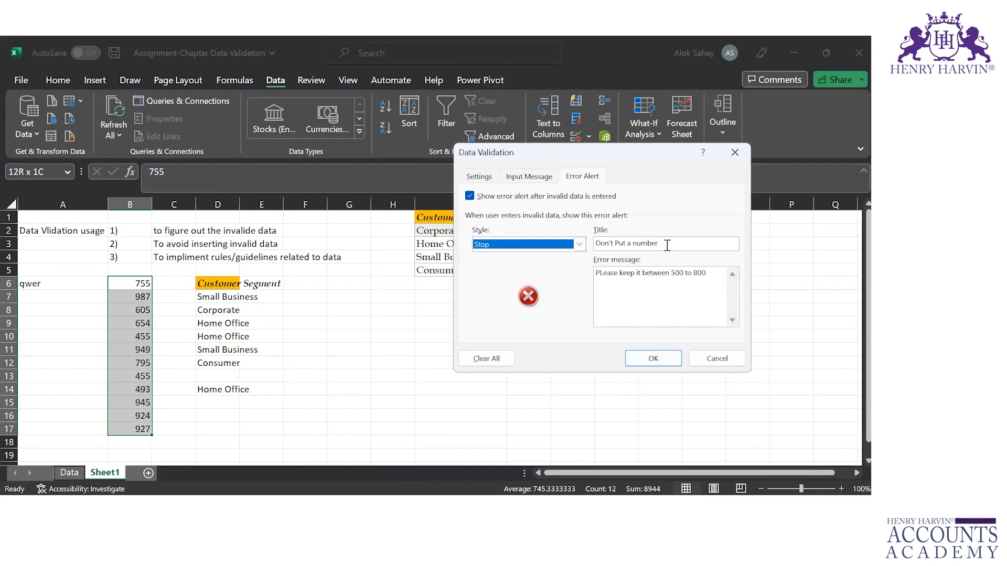
Step: Set the alert title to "Don't Repeat" and the message to "Please don't put an existing number from the range.", and apply
drag(667, 244, 617, 245)
text(Repeat)
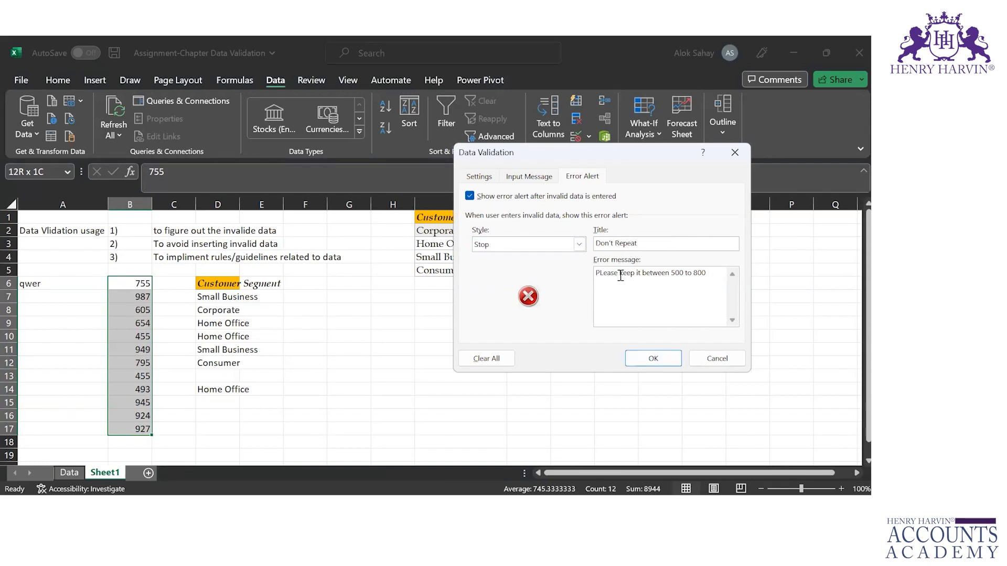
key(ctrl+a)
text(Please don't put an existing number from the range)
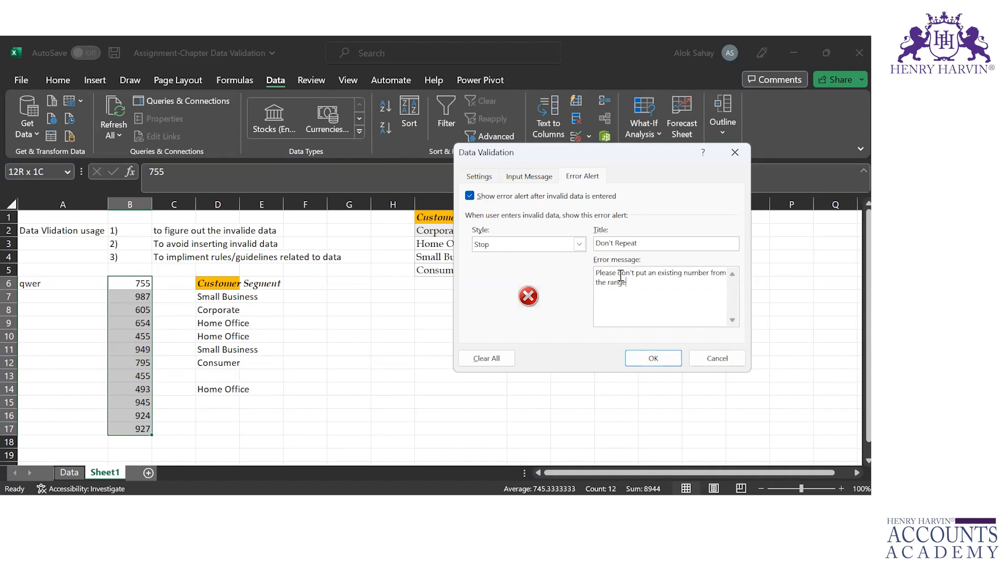
text(.)
click(479, 177)
click(652, 360)
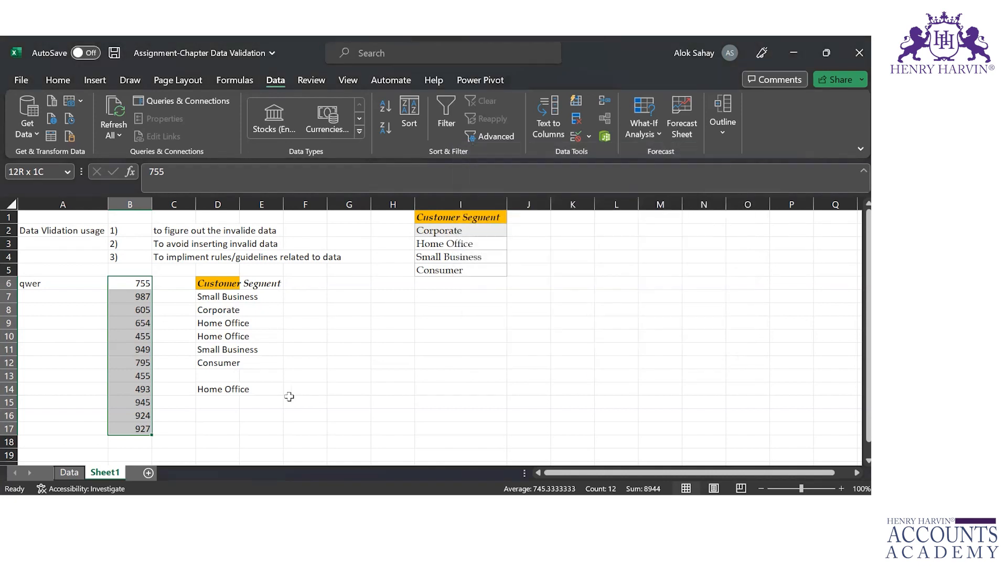
Step: Circle the invalid data on the sheet, and clear the validation circles
click(590, 135)
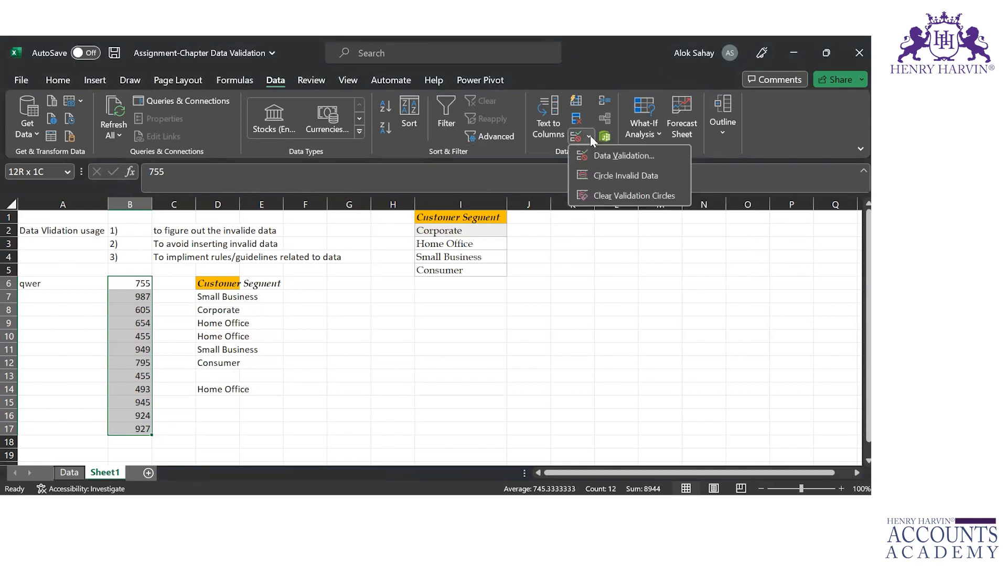
click(595, 178)
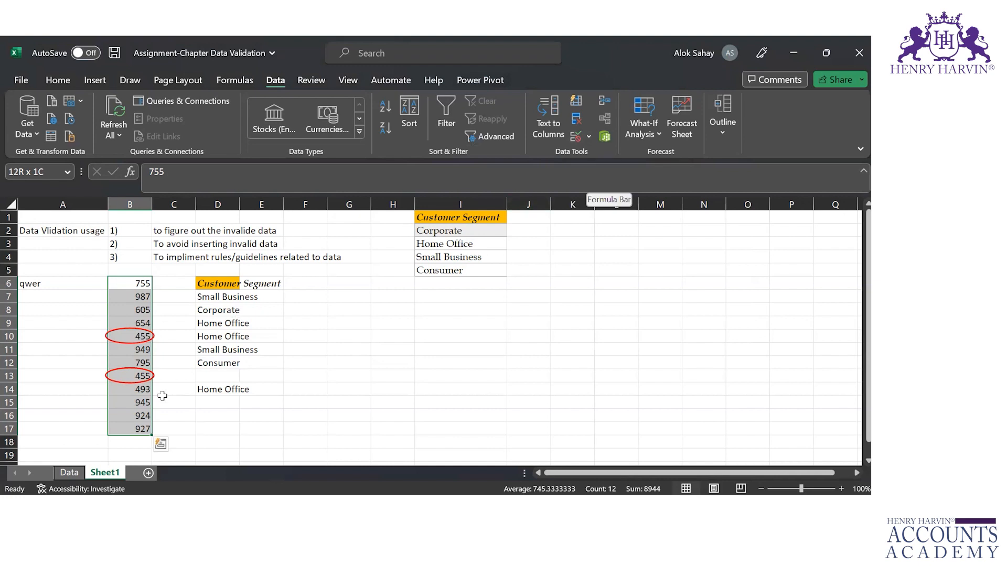
click(588, 137)
click(603, 196)
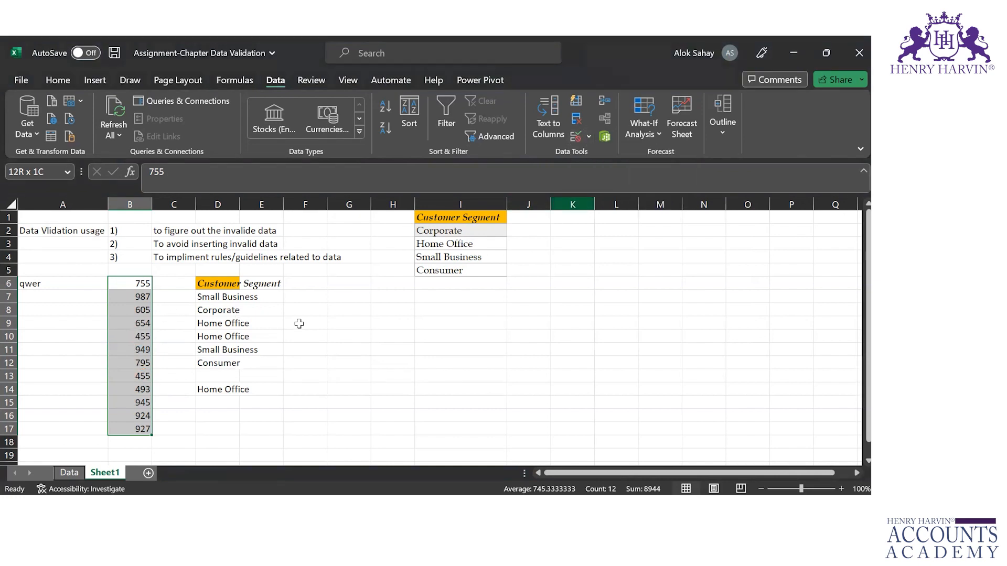
Step: Test the Stop alert by entering the duplicate value 945 in B7, and cancel the entry
click(136, 295)
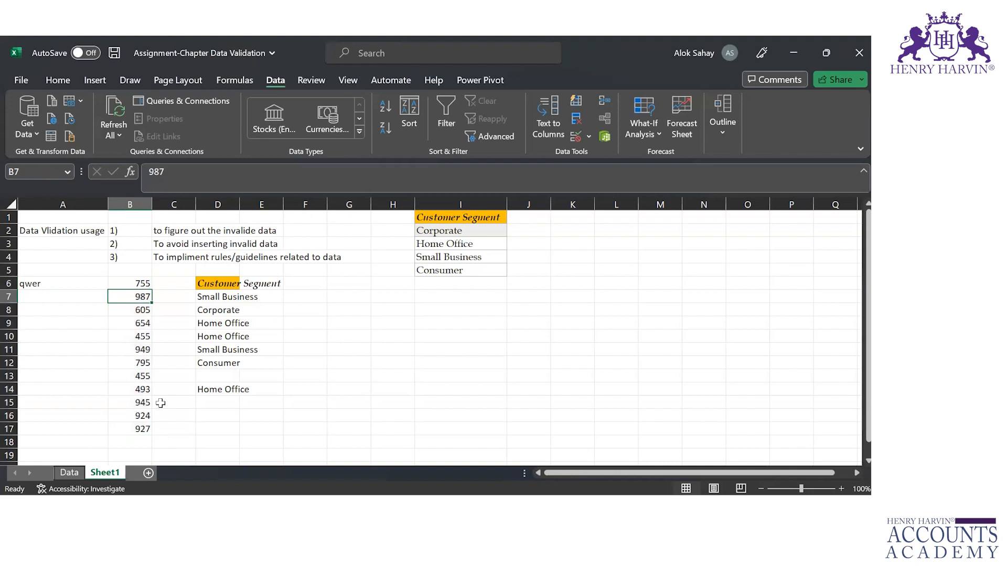
text(945)
key(Return)
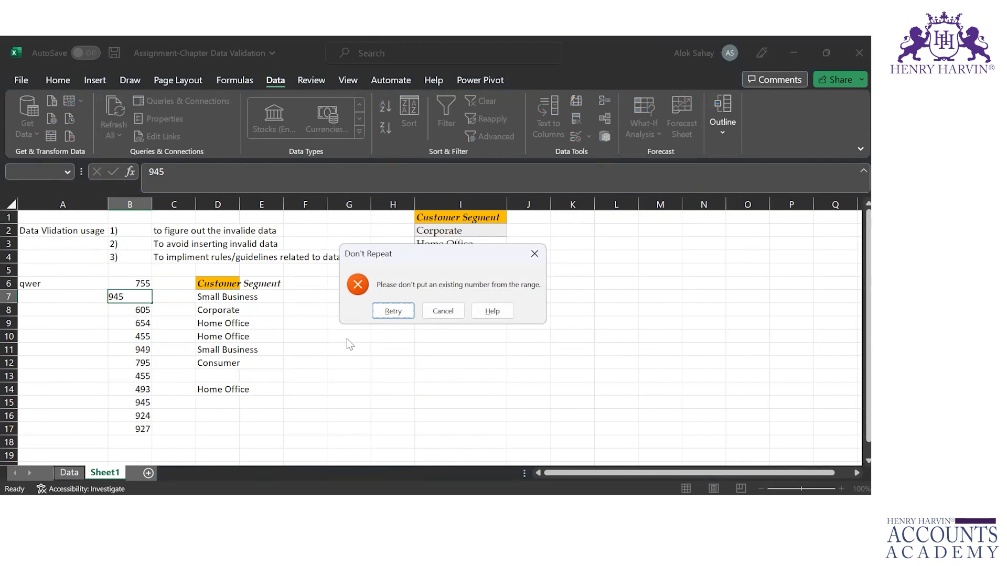
click(440, 317)
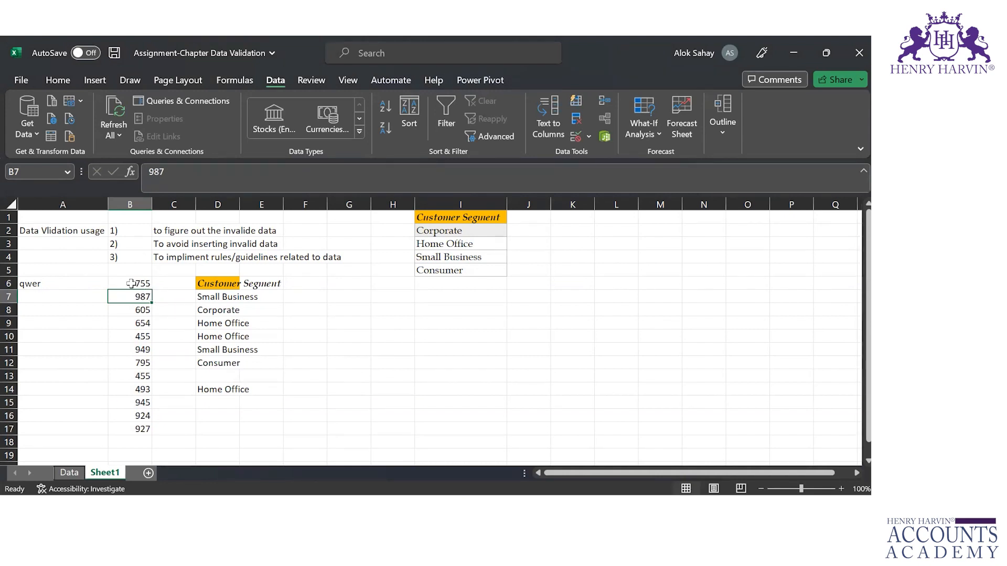
key(alt+Tab)
key(alt+Tab)
key(alt+Tab)
key(alt+Tab)
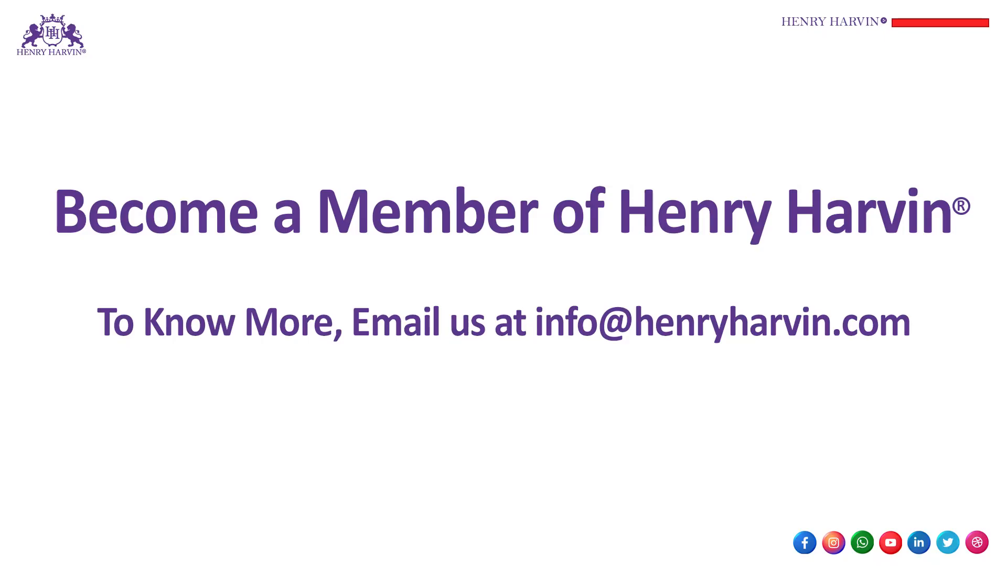